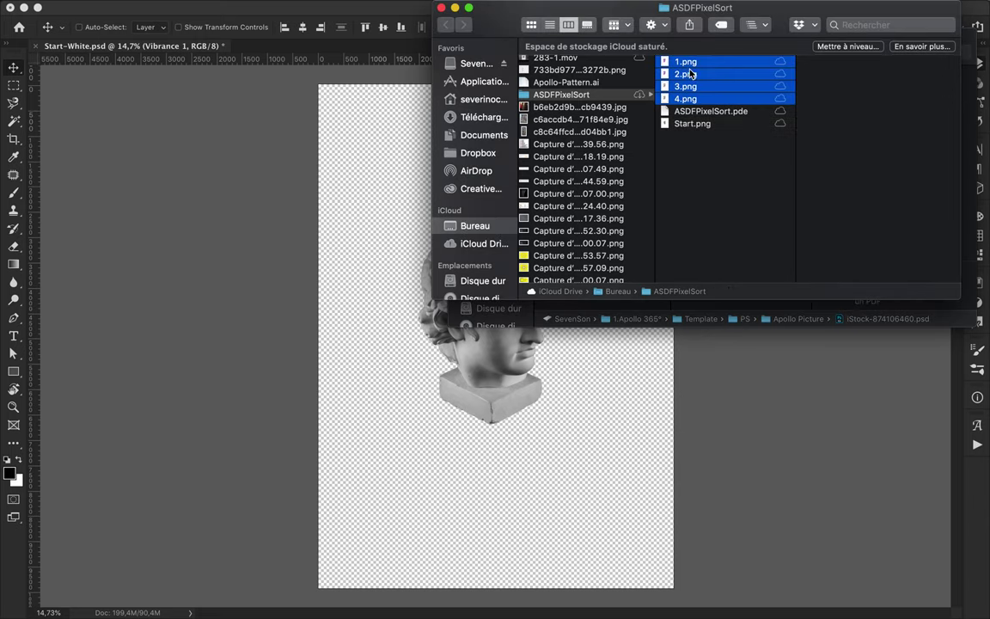
# Position the placed sorted image on the Start-White poster canvas.
pyautogui.moveTo(689, 74); pyautogui.dragTo(541, 343)
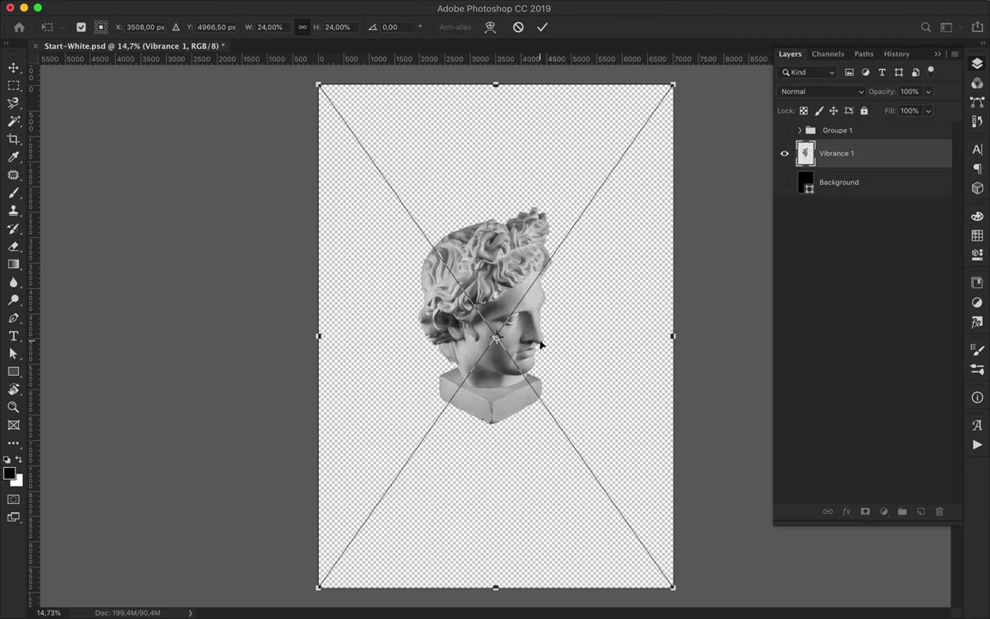
# Commit the two placed sorted images and show the black Background layer.
pyautogui.press('Return')
pyautogui.press('Return')
pyautogui.press('Return')
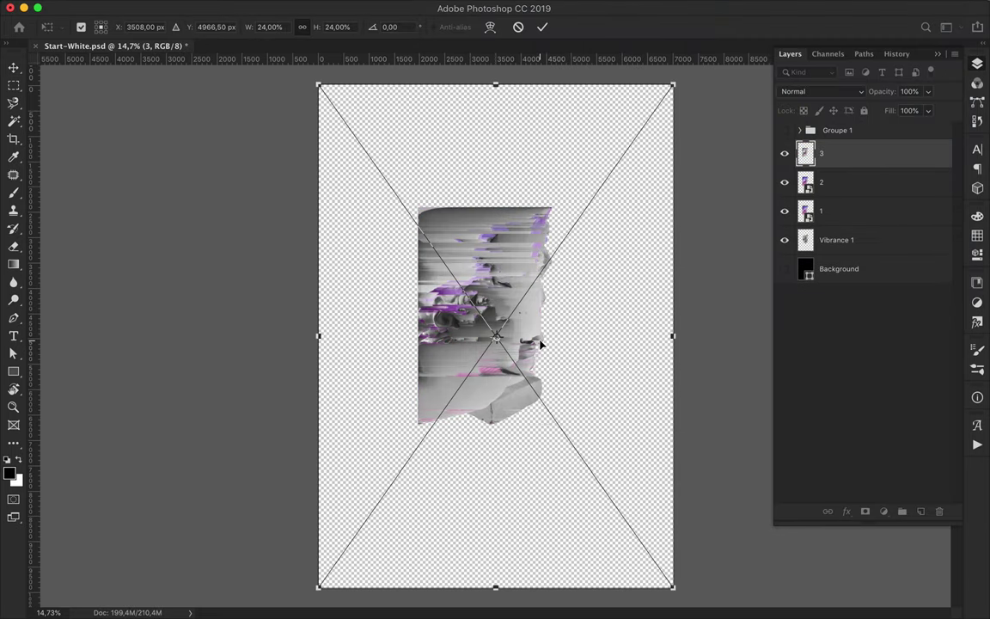
pyautogui.press('Return')
pyautogui.click(783, 297)
# Move layer 3 up-left, flip it horizontally, and reposition it up-right.
pyautogui.moveTo(481, 394); pyautogui.dragTo(378, 258)
pyautogui.click(125, 7)
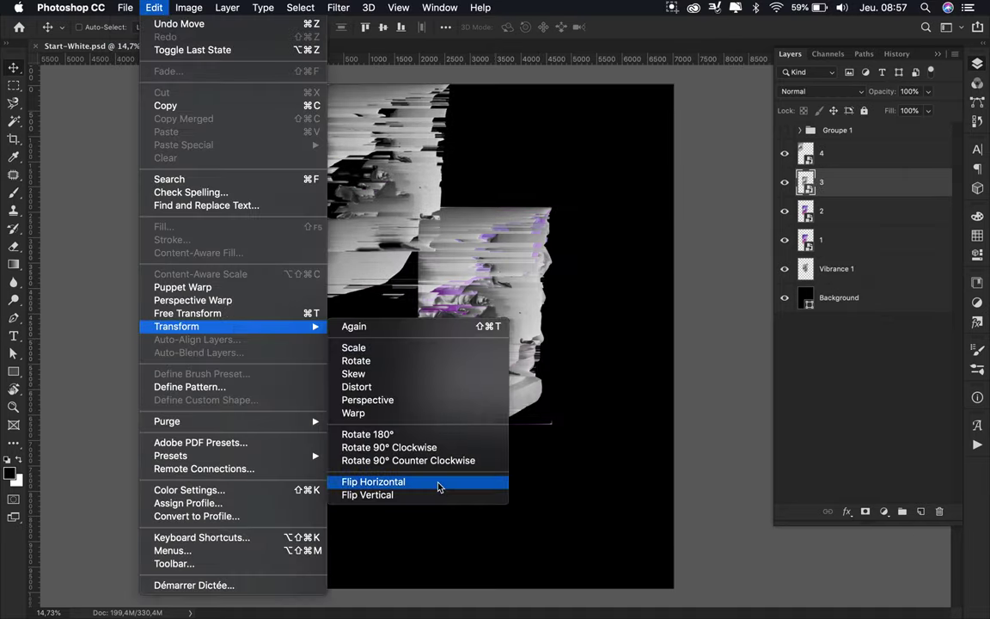
pyautogui.click(438, 482)
pyautogui.moveTo(455, 334); pyautogui.dragTo(671, 230)
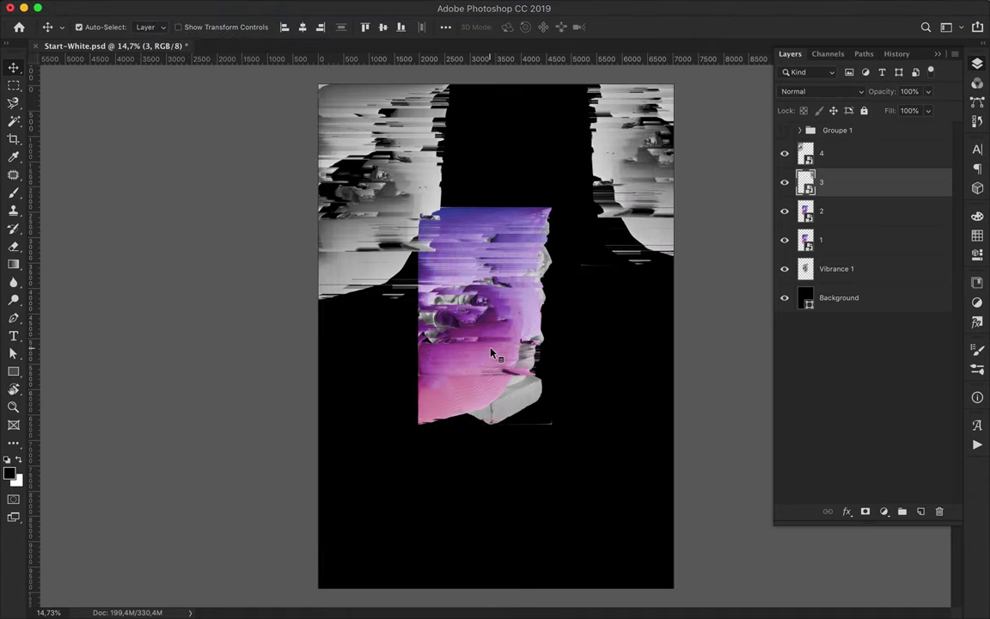
# Delete unused layers 1 and 2 and switch to the Processing sketch.
pyautogui.hotkey('alt', '[')
pyautogui.press('BackSpace')
pyautogui.press('BackSpace')
pyautogui.click(563, 599)
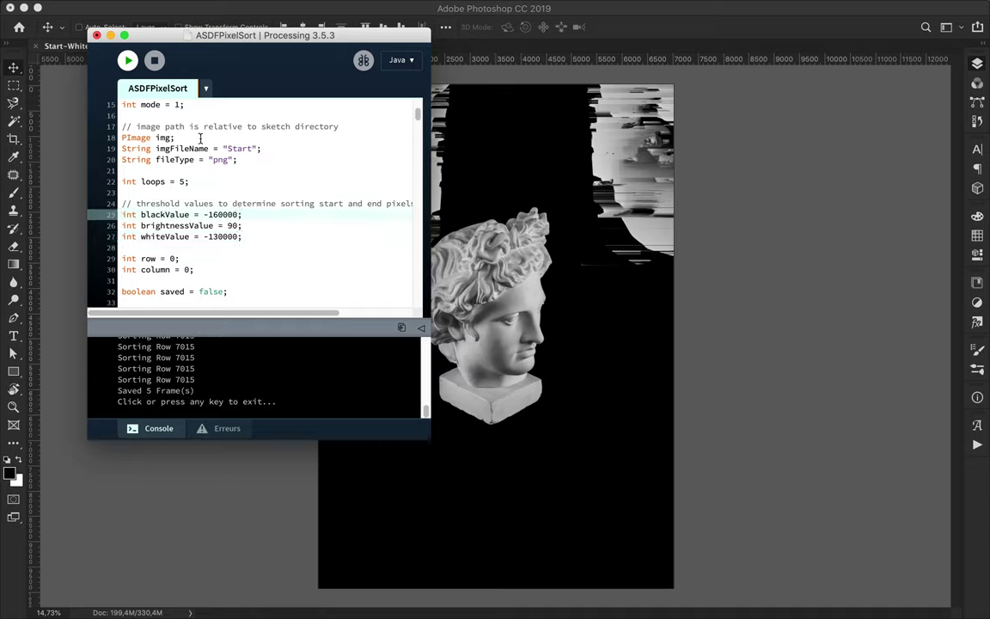
# Run ASDFPixelSort, move its output window down, and open the sketch folder in Finder.
pyautogui.click(128, 60)
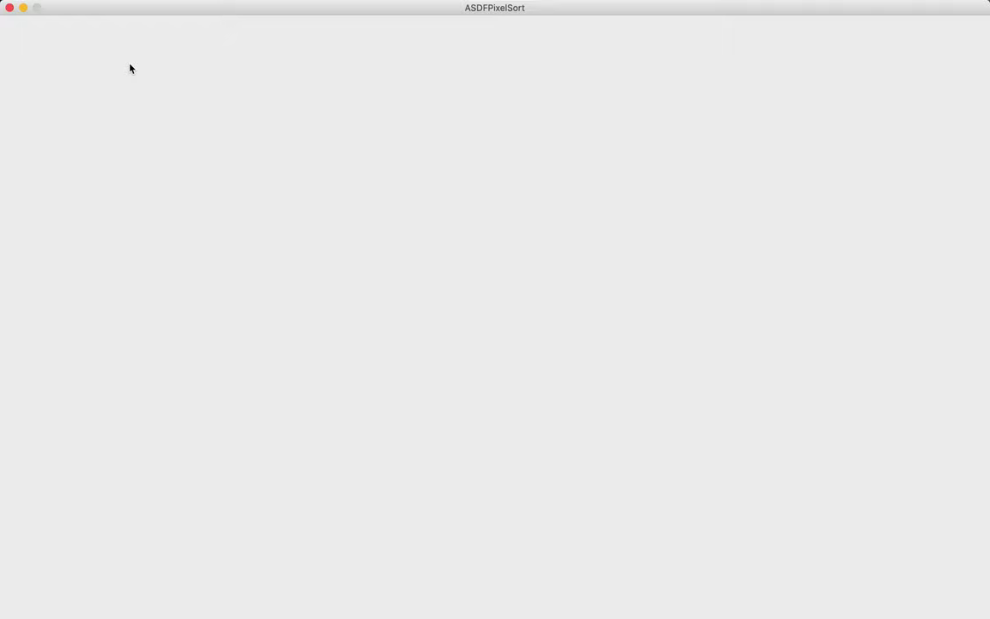
pyautogui.moveTo(540, 11); pyautogui.dragTo(541, 222)
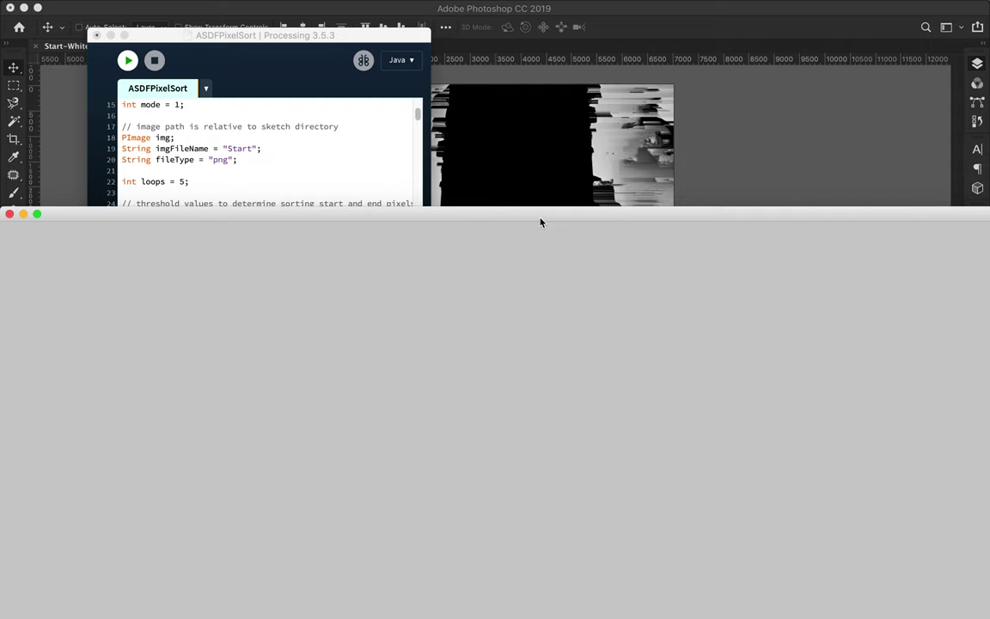
pyautogui.click(351, 602)
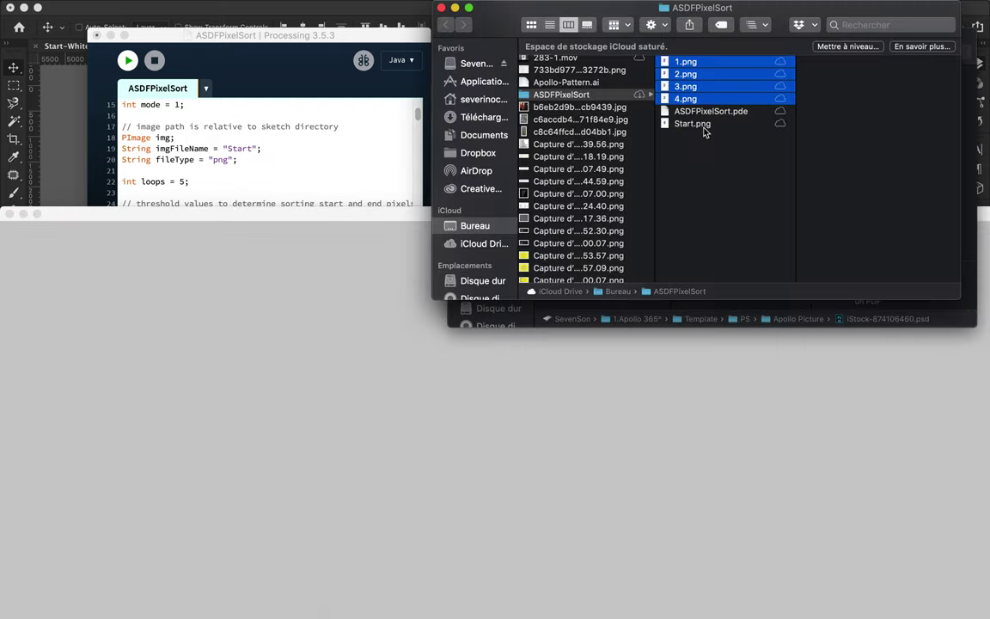
# Return to the poster in Photoshop and select layer 4 as the insertion point.
pyautogui.click(387, 599)
pyautogui.click(436, 599)
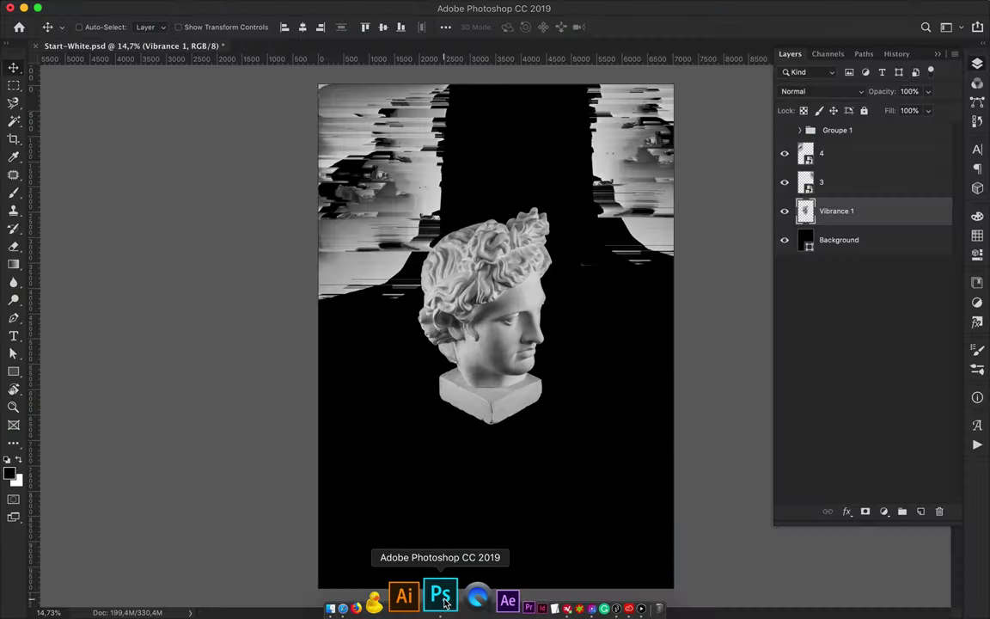
pyautogui.click(848, 159)
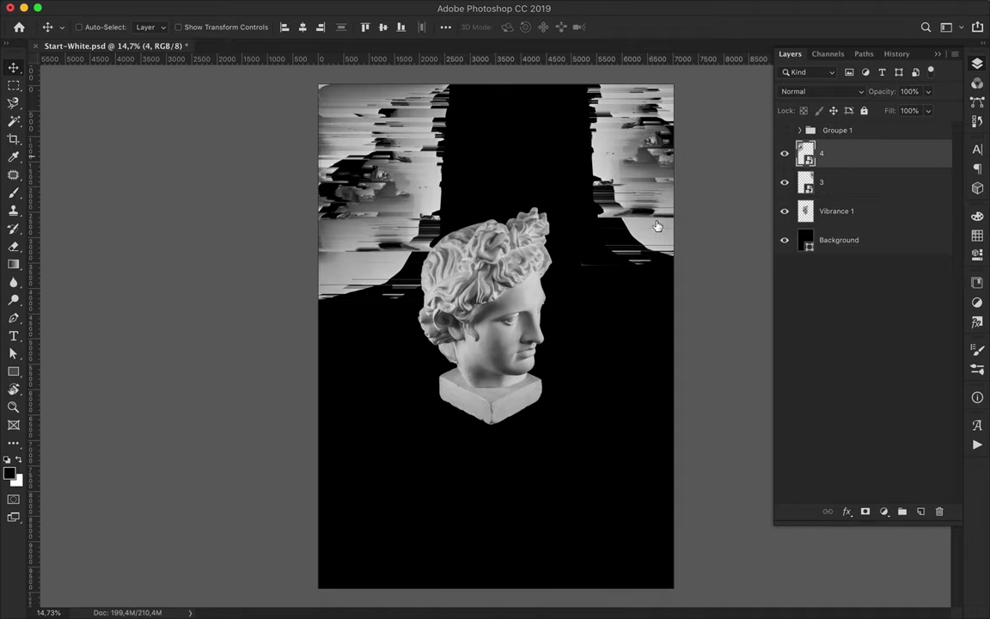
# Place Start_1.png rotated into the lower-right corner and hide the Vibrance 1 bust layer.
pyautogui.click(388, 599)
pyautogui.click(725, 127)
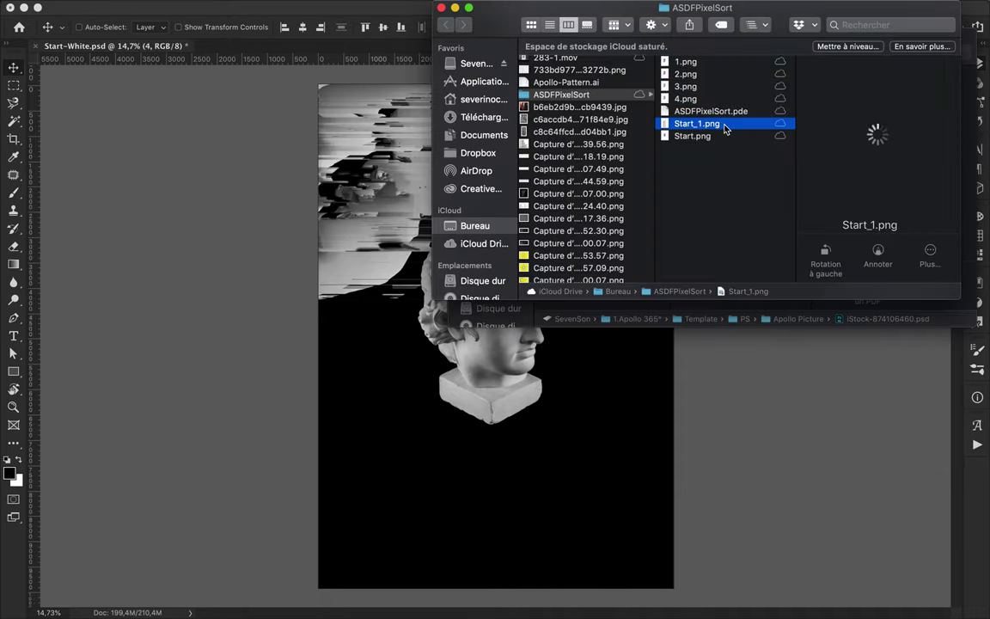
pyautogui.moveTo(724, 127)
pyautogui.mouseDown()
pyautogui.moveTo(569, 427)
pyautogui.moveTo(525, 391)
pyautogui.moveTo(421, 383)
pyautogui.moveTo(709, 520)
pyautogui.mouseUp()
pyautogui.press('Return')
pyautogui.moveTo(600, 341)
pyautogui.mouseDown()
pyautogui.moveTo(674, 428)
pyautogui.moveTo(672, 404)
pyautogui.mouseUp()
pyautogui.click(838, 240)
pyautogui.click(784, 240)
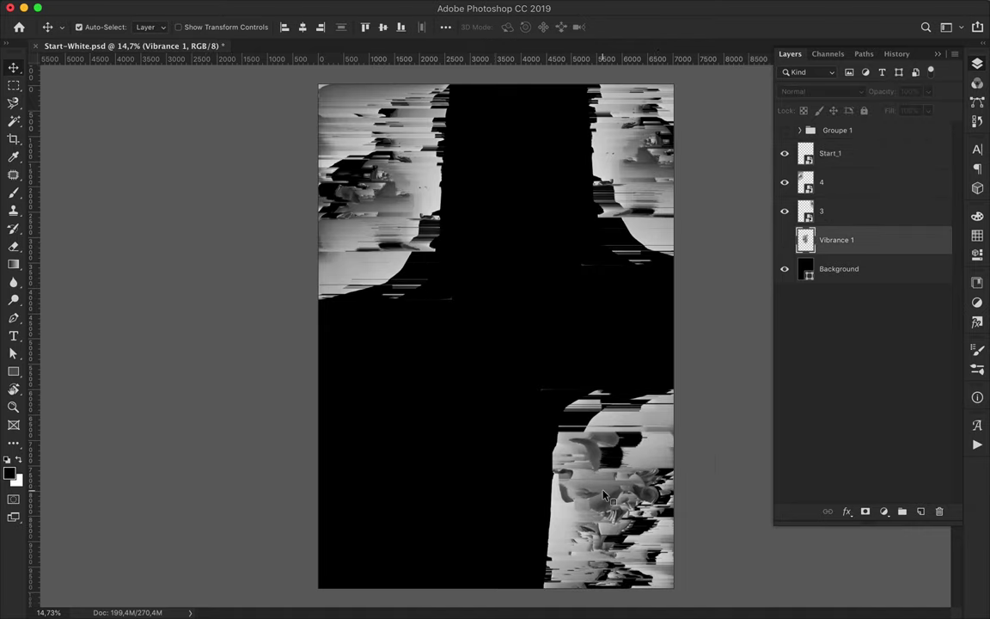
# Duplicate layer 3 into the lower-left and flip the copy vertically.
pyautogui.keyDown('ctrl'); pyautogui.click(662, 233); pyautogui.keyUp('ctrl')
pyautogui.keyDown('alt'); pyautogui.moveTo(661, 234); pyautogui.dragTo(347, 485); pyautogui.keyUp('alt')
pyautogui.hotkey('ctrl', 't')
pyautogui.press('Return')
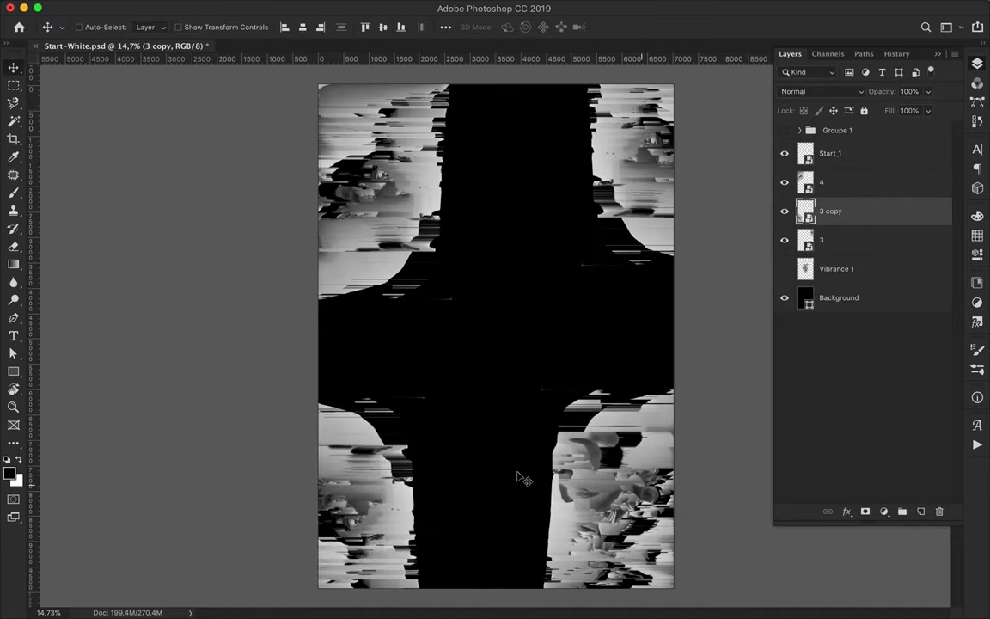
pyautogui.scroll(2, 432, 460)
# Copy a strip into Layer 1, shift it right, move it below layer 4, and duplicate it.
pyautogui.press('m')
pyautogui.hotkey('ctrl', 'j')
pyautogui.press('Return')
pyautogui.hotkey('alt', ']')
pyautogui.hotkey('ctrl', 'j')
pyautogui.press('v')
pyautogui.moveTo(390, 199); pyautogui.dragTo(415, 199)
pyautogui.moveTo(817, 182); pyautogui.dragTo(910, 225)
pyautogui.moveTo(385, 181); pyautogui.dragTo(384, 224)
# Copy a horizontal strip of layer 3 into Layer 2 and flip it horizontally.
pyautogui.scroll(2, 654, 211)
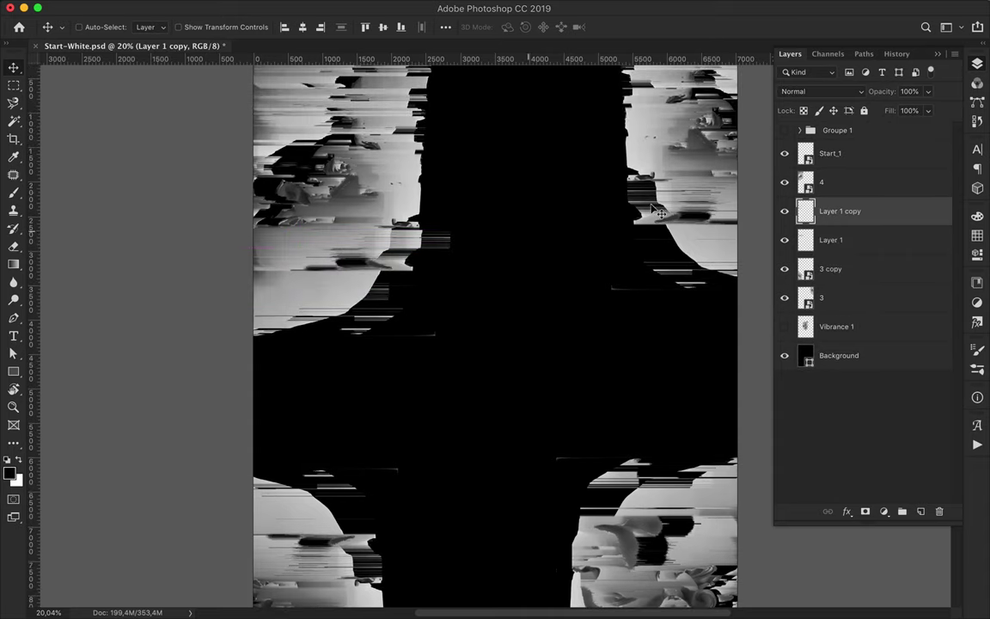
pyautogui.hotkey('alt', '[')
pyautogui.hotkey('alt', '[')
pyautogui.hotkey('alt', '[')
pyautogui.press('m')
pyautogui.moveTo(615, 197); pyautogui.dragTo(747, 210)
pyautogui.hotkey('ctrl', 'j')
pyautogui.click(191, 7)
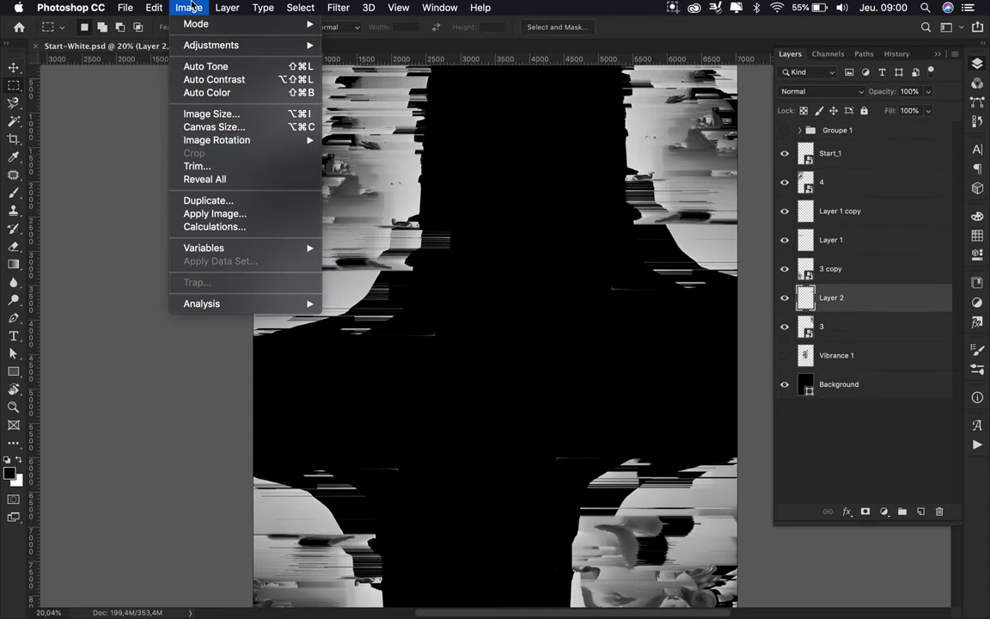
pyautogui.moveTo(176, 326)
pyautogui.click(376, 483)
pyautogui.press('v')
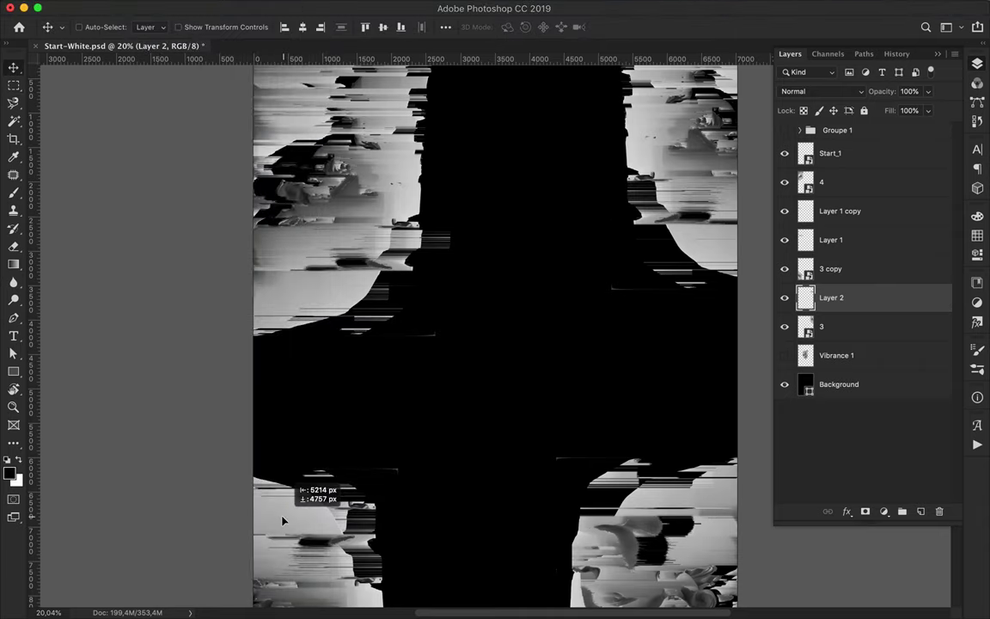
# Copy another strip into Layer 3, shift it down, and move it lower in the stack.
pyautogui.scroll(3, 553, 438)
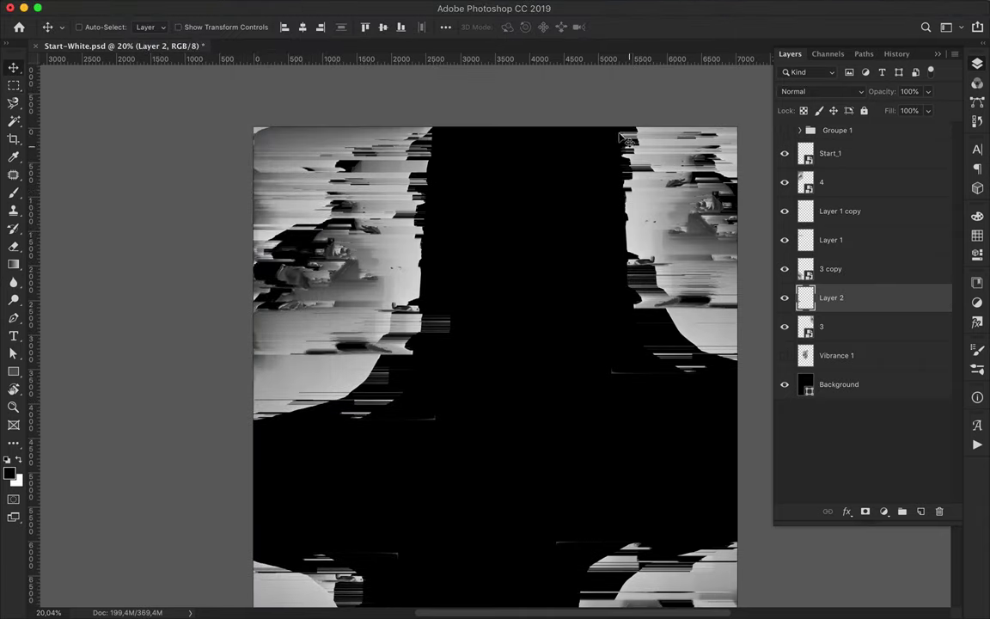
pyautogui.press('m')
pyautogui.hotkey('ctrl', 'j')
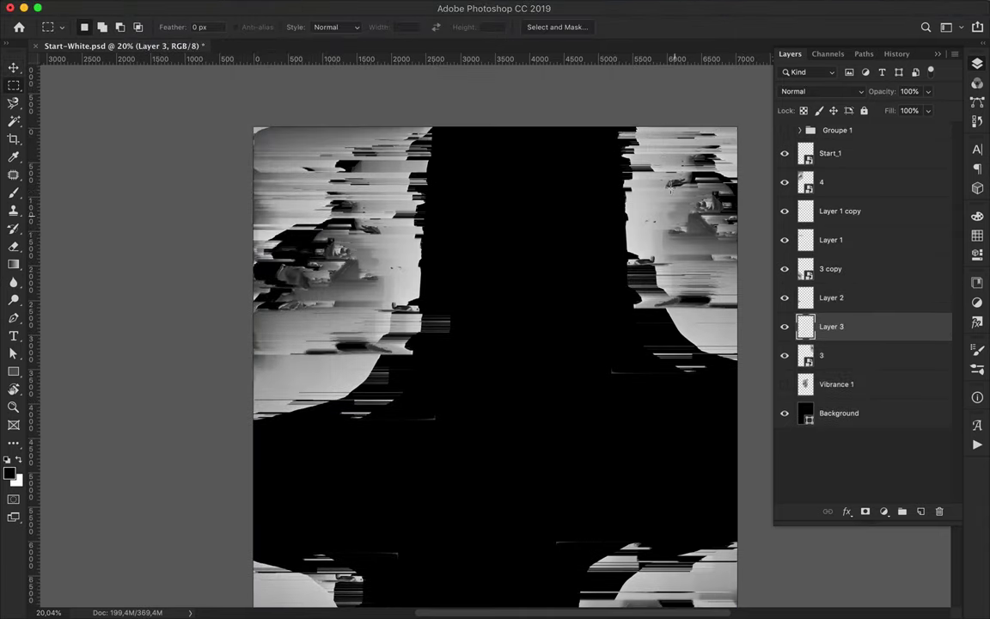
pyautogui.press('v')
pyautogui.moveTo(627, 134); pyautogui.dragTo(612, 220)
pyautogui.moveTo(831, 327); pyautogui.dragTo(866, 368)
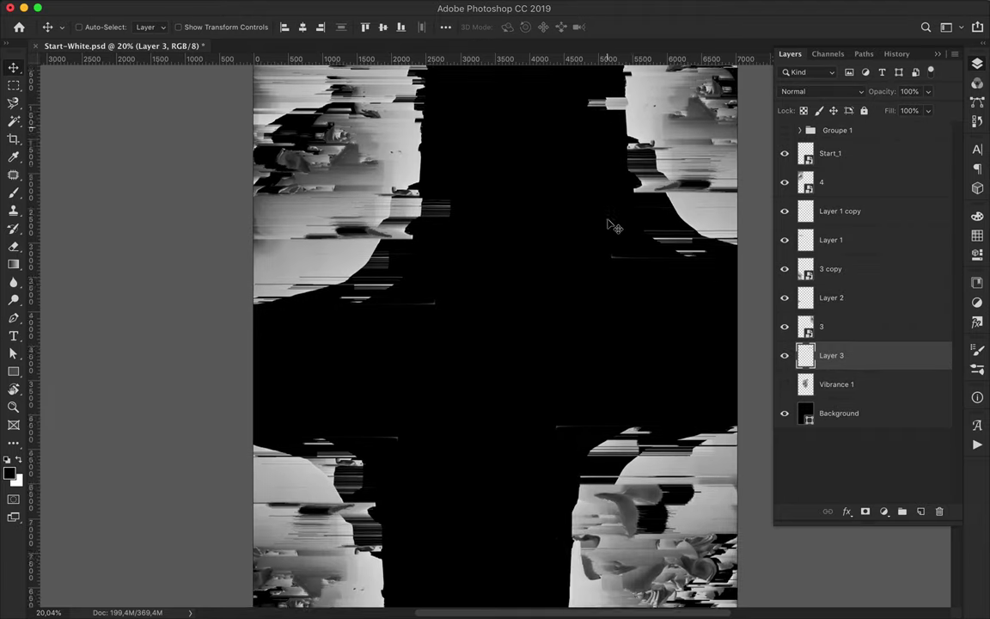
# Select layer 4 and marquee a horizontal strip across it.
pyautogui.keyDown('ctrl'); pyautogui.click(481, 205); pyautogui.keyUp('ctrl')
pyautogui.press('m')
pyautogui.moveTo(400, 124); pyautogui.dragTo(163, 151)
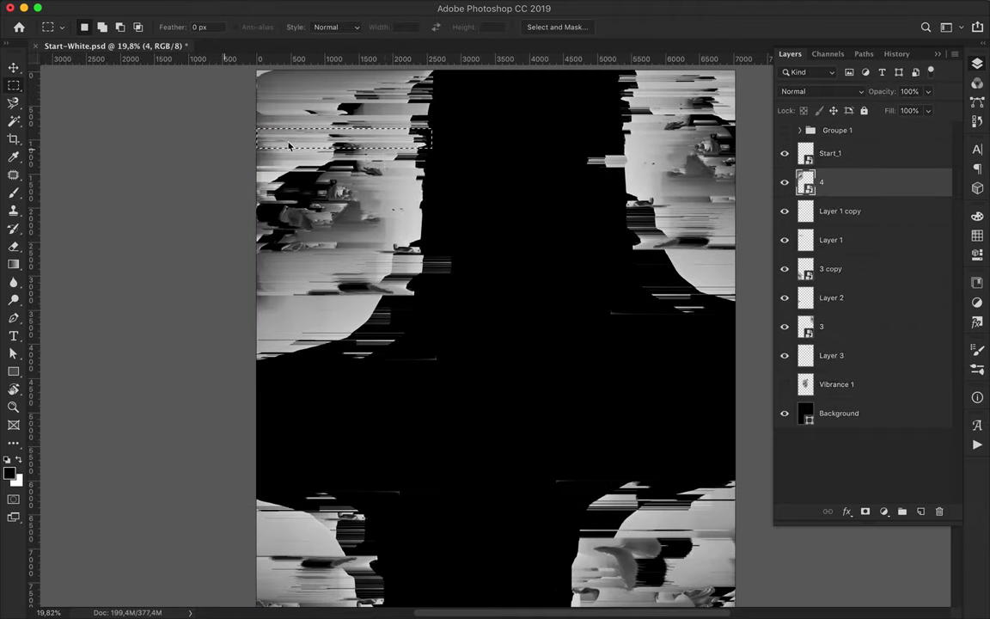
# Copy the layer 4 strip to a new layer and shift it right.
pyautogui.hotkey('ctrl', 'j')
pyautogui.press('v')
pyautogui.moveTo(327, 141); pyautogui.dragTo(356, 142)
pyautogui.hotkey('ctrl', '0')
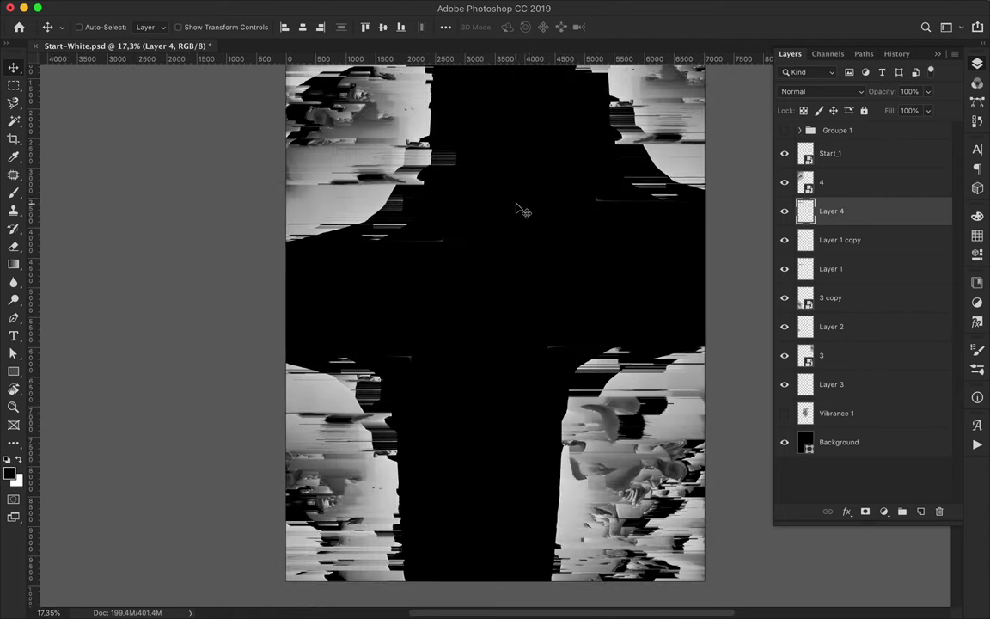
# Copy a strip of Start_1 into a new layer and move it down the stack.
pyautogui.keyDown('ctrl'); pyautogui.click(573, 413); pyautogui.keyUp('ctrl')
pyautogui.press('m')
pyautogui.moveTo(571, 566)
pyautogui.mouseDown()
pyautogui.moveTo(690, 578)
pyautogui.moveTo(731, 570)
pyautogui.mouseUp()
pyautogui.hotkey('ctrl', 'j')
pyautogui.press('v')
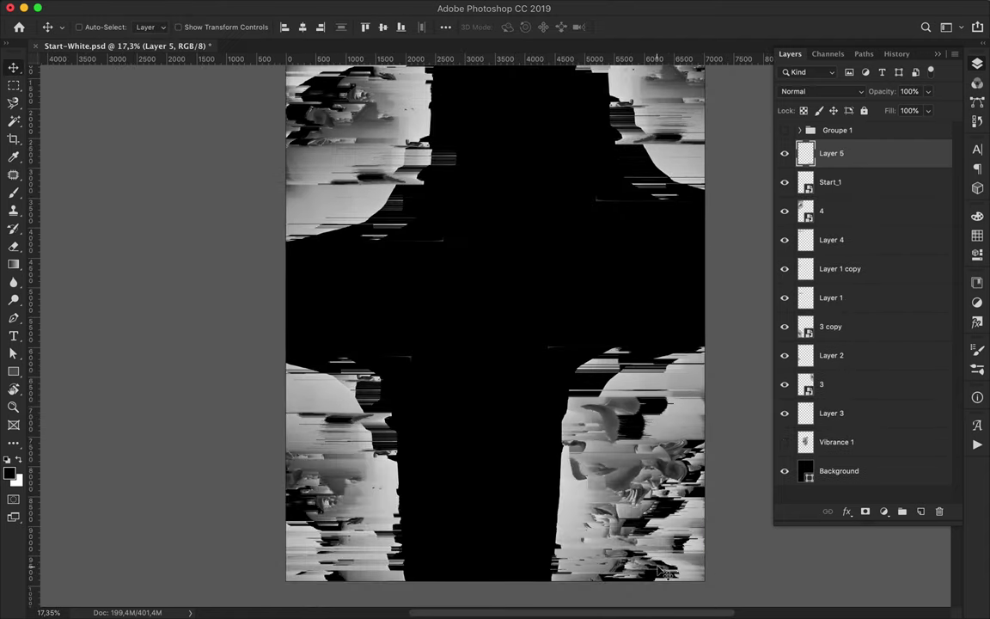
pyautogui.hotkey('ctrl', '[')
# Copy a strip near the poster bottom into Layer 6 and shift it sideways and up.
pyautogui.press('m')
pyautogui.moveTo(504, 468); pyautogui.dragTo(729, 516)
pyautogui.hotkey('ctrl', 'j')
pyautogui.press('v')
pyautogui.moveTo(622, 481)
pyautogui.mouseDown()
pyautogui.moveTo(483, 514)
pyautogui.moveTo(493, 507)
pyautogui.mouseUp()
pyautogui.hotkey('ctrl', '[')
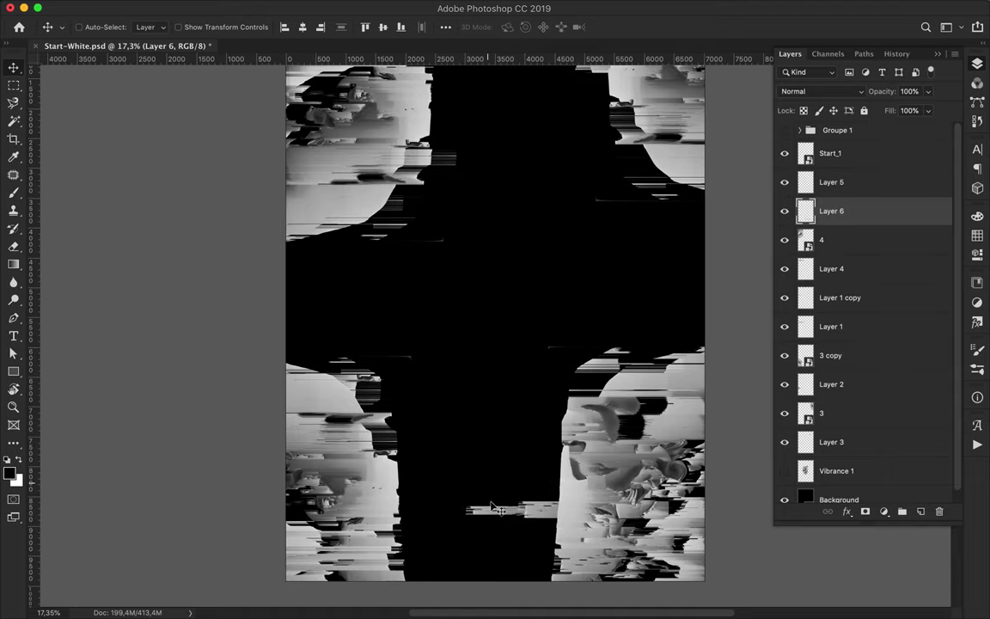
pyautogui.moveTo(575, 467); pyautogui.dragTo(565, 348)
pyautogui.hotkey('ctrl', '0')
# Copy a layer 3 strip into Layer 7, shift it, and start a text layer mid-poster.
pyautogui.press('m')
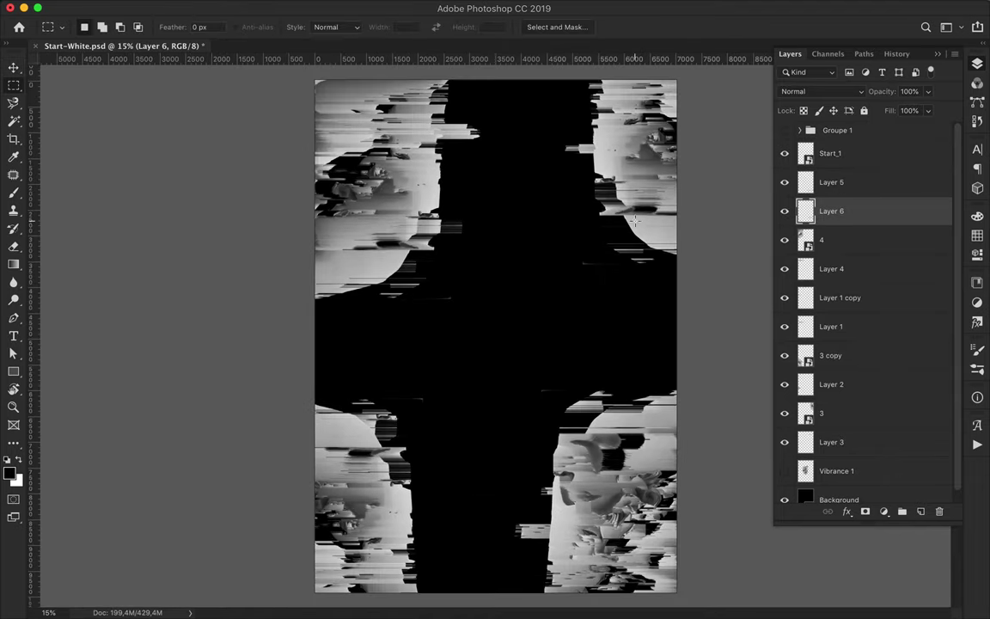
pyautogui.click(831, 412)
pyautogui.hotkey('ctrl', 'j')
pyautogui.press('v')
pyautogui.moveTo(602, 181); pyautogui.dragTo(653, 170)
pyautogui.moveTo(831, 413); pyautogui.dragTo(831, 455)
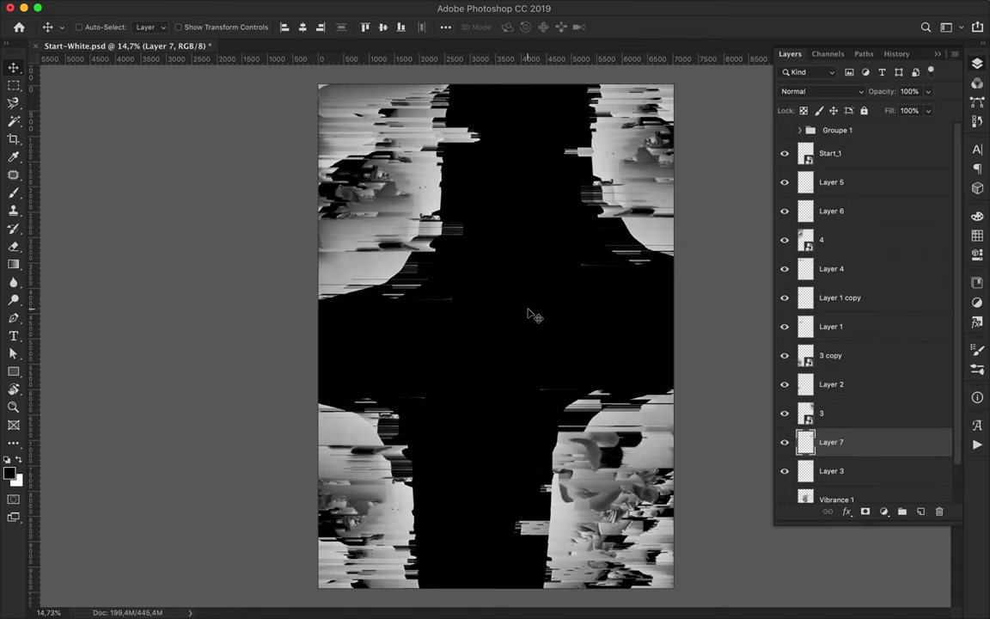
pyautogui.press('t')
pyautogui.click(440, 346)
# Type the APOLLO title and scale it up roughly twofold.
pyautogui.write('APOLLO')
pyautogui.hotkey('ctrl', 'Return')
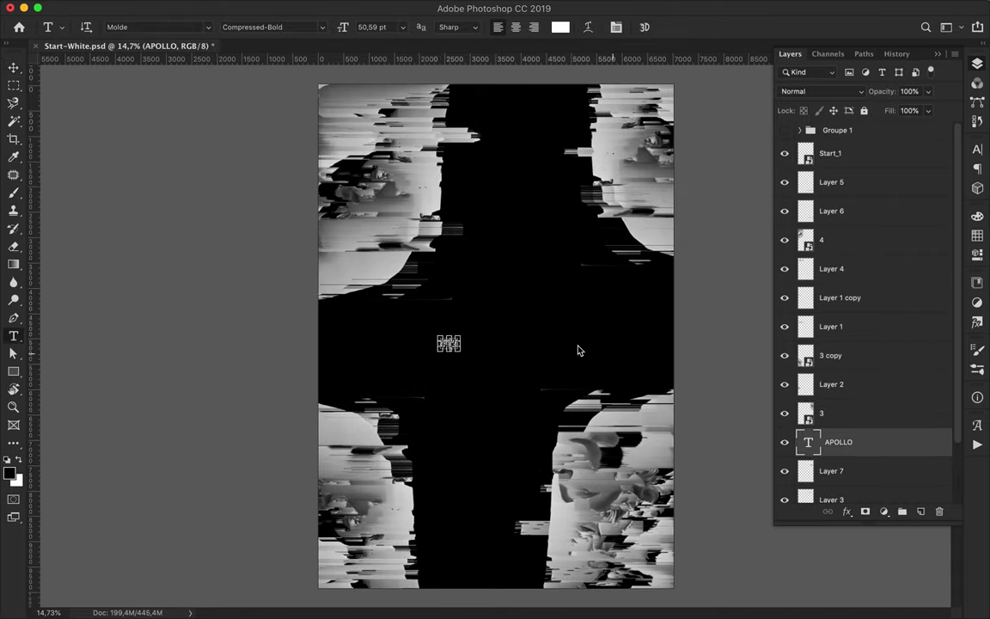
pyautogui.hotkey('ctrl', 't')
pyautogui.moveTo(464, 334); pyautogui.dragTo(494, 318)
pyautogui.press('Return')
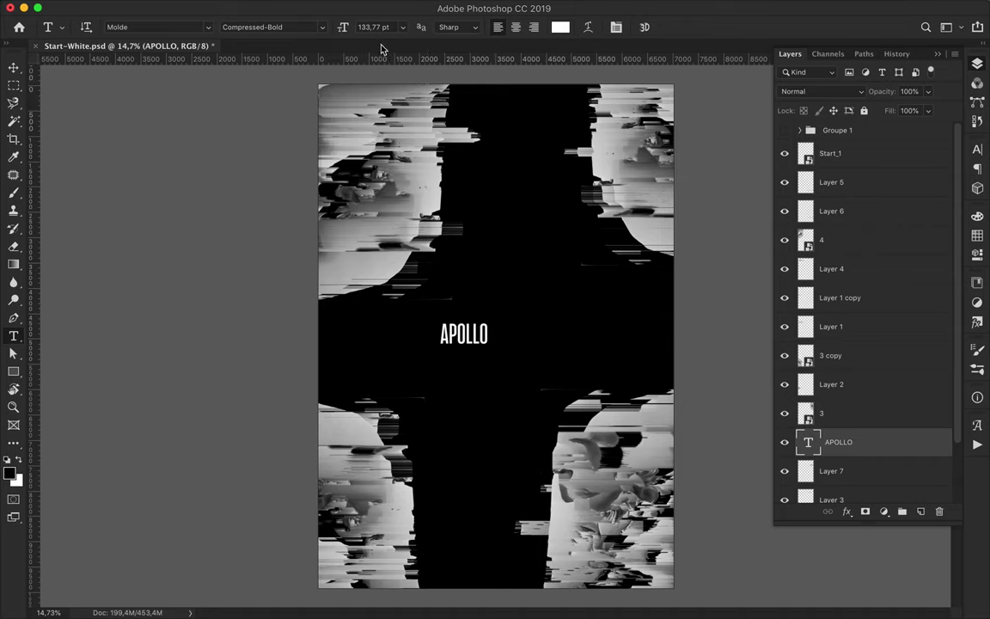
# Set APOLLO to Medium weight, 103.77 pt, 1000 tracking, and re-centre it.
pyautogui.click(293, 26)
pyautogui.scroll(-2, 258, 507)
pyautogui.click(271, 520)
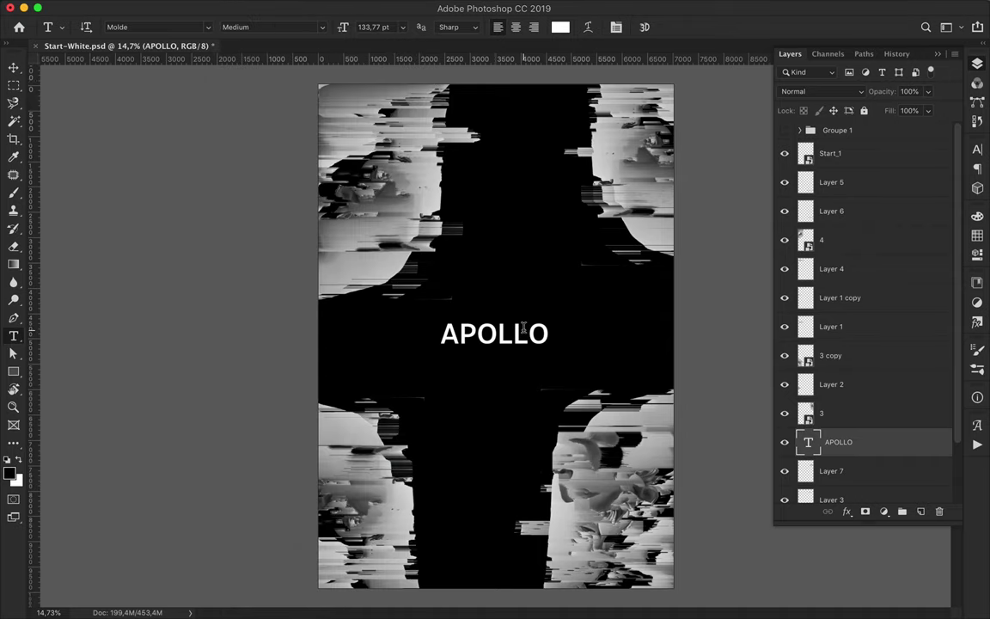
pyautogui.click(978, 151)
pyautogui.hotkey('shift', 'Down')
pyautogui.hotkey('shift', 'Down')
pyautogui.hotkey('shift', 'Down')
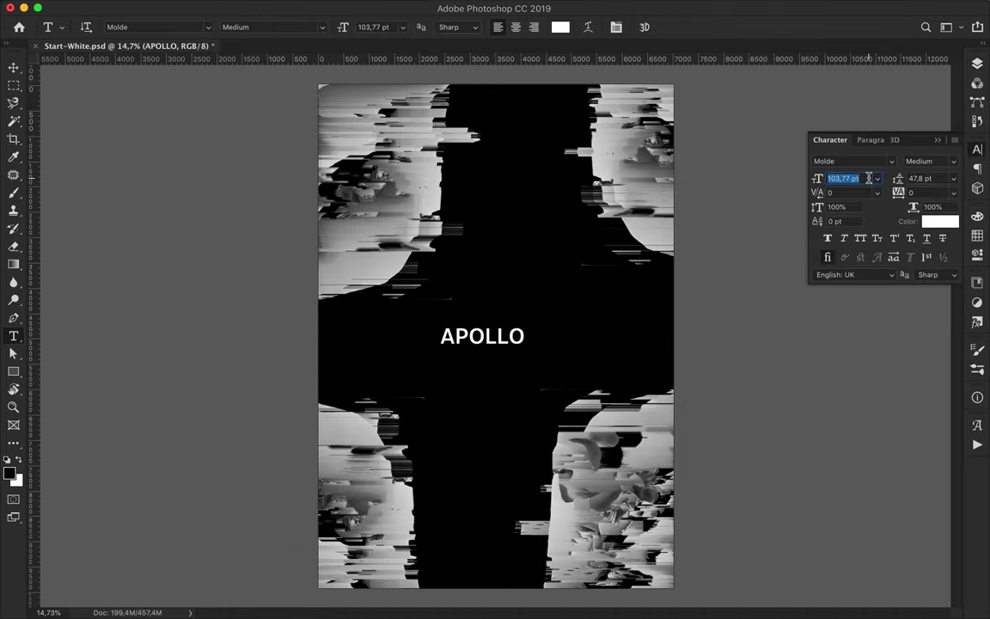
pyautogui.write('1000')
pyautogui.press('Return')
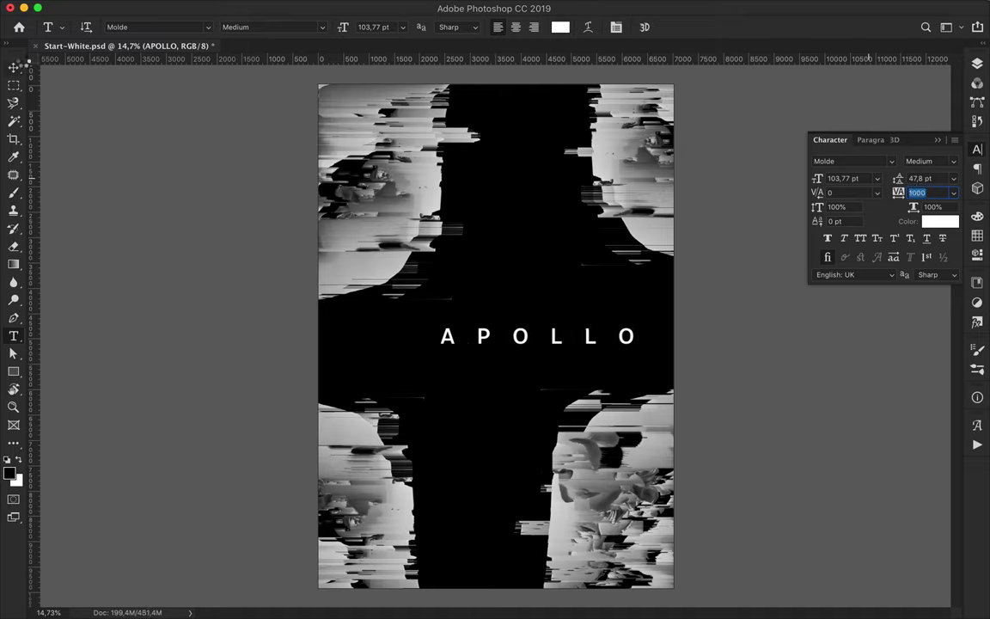
pyautogui.press('v')
pyautogui.moveTo(538, 338); pyautogui.dragTo(503, 338)
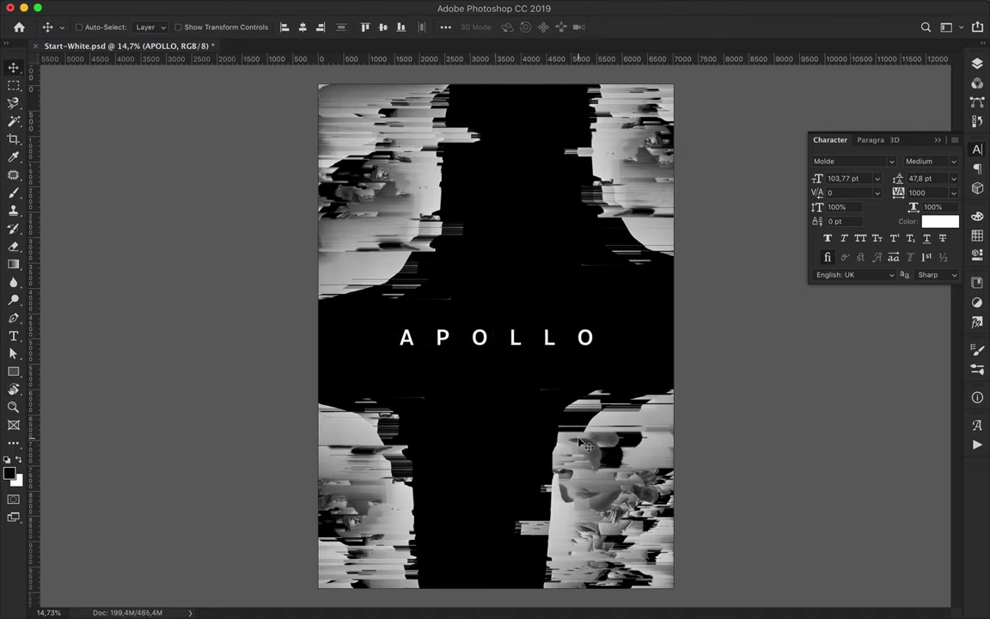
# Switch the title to Regular weight with 1080 tracking and move its layer up.
pyautogui.press('t')
pyautogui.click(266, 27)
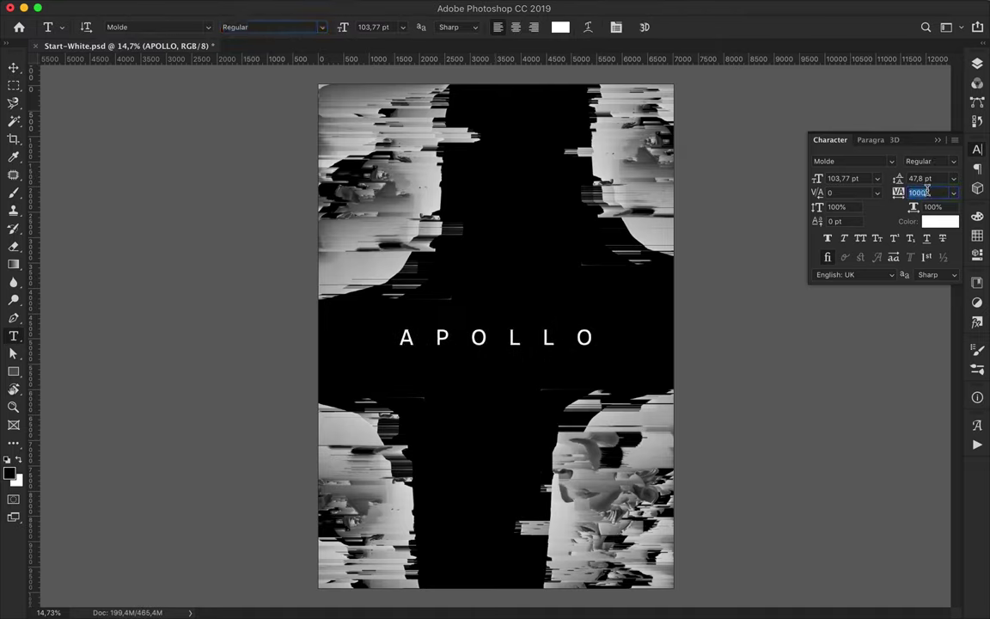
pyautogui.write('1080')
pyautogui.press('Return')
pyautogui.press('v')
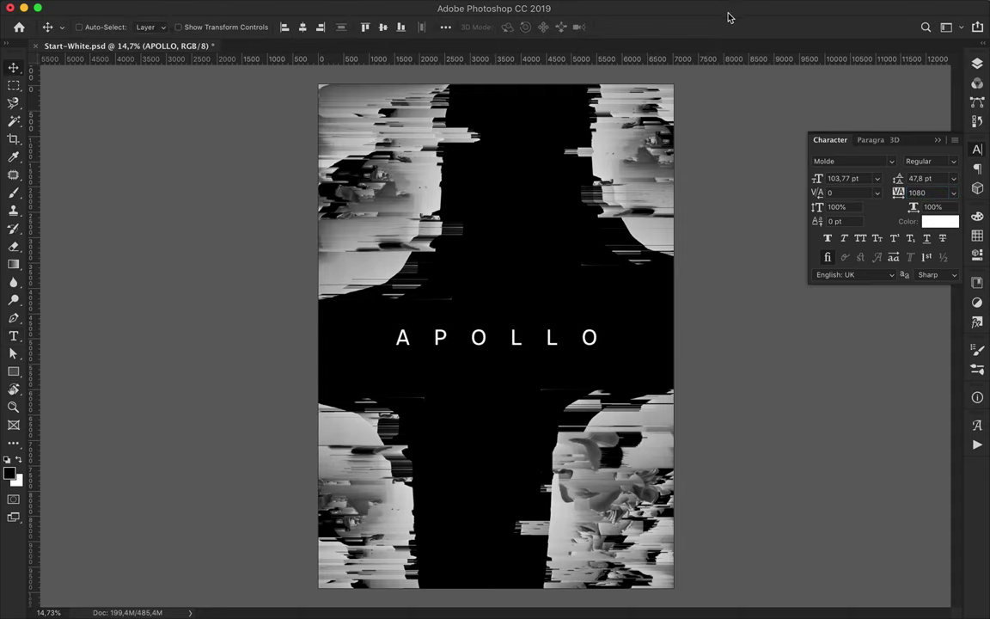
pyautogui.press('F7')
pyautogui.moveTo(778, 384); pyautogui.dragTo(821, 101)
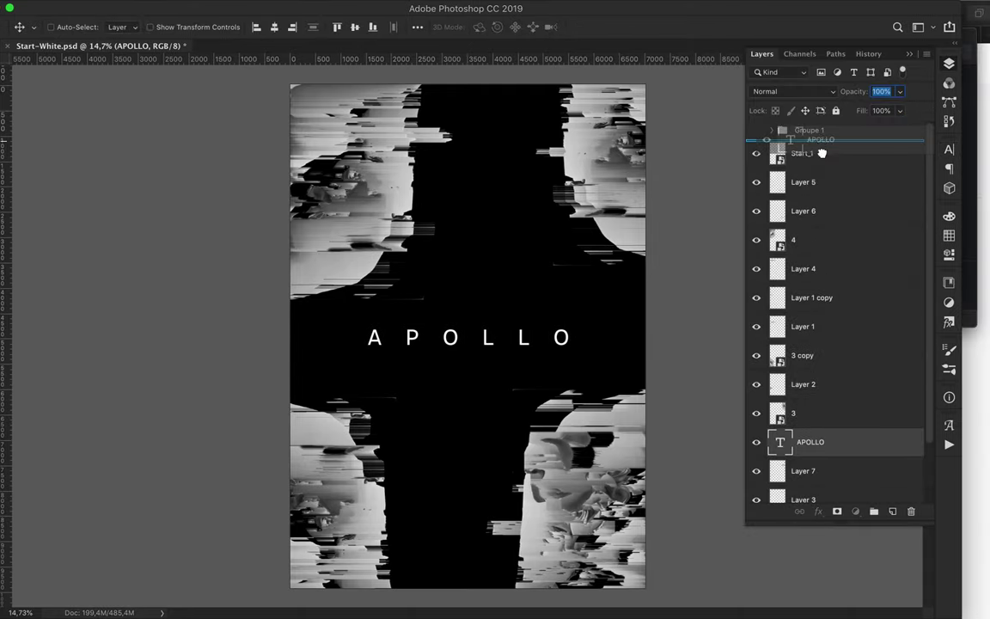
# Place APOLLO above Start_1 and add a Hue/Saturation adjustment layer.
pyautogui.moveTo(821, 153); pyautogui.dragTo(822, 148)
pyautogui.click(855, 511)
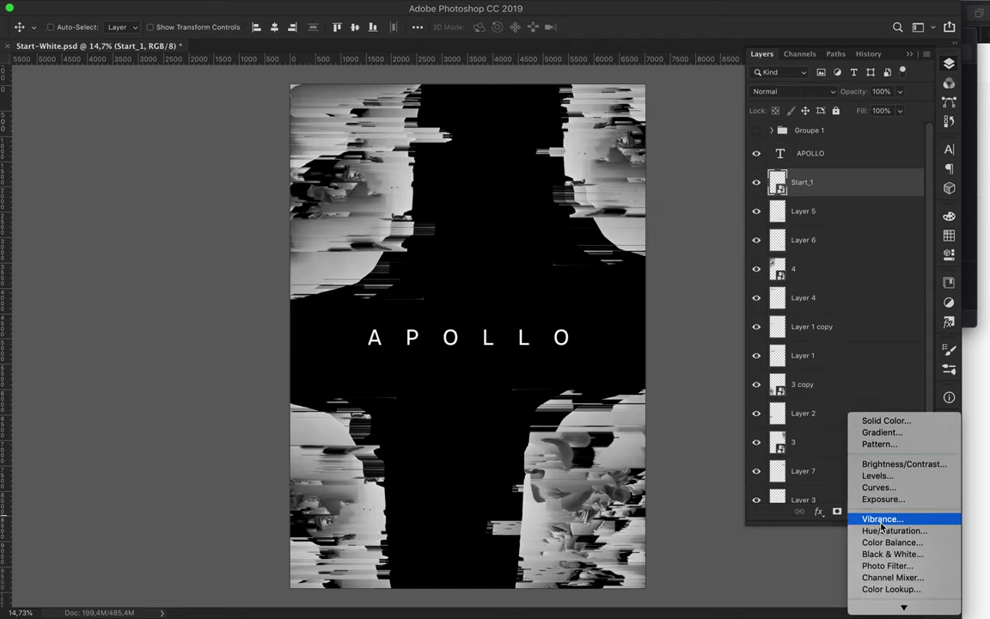
pyautogui.click(894, 531)
pyautogui.click(817, 248)
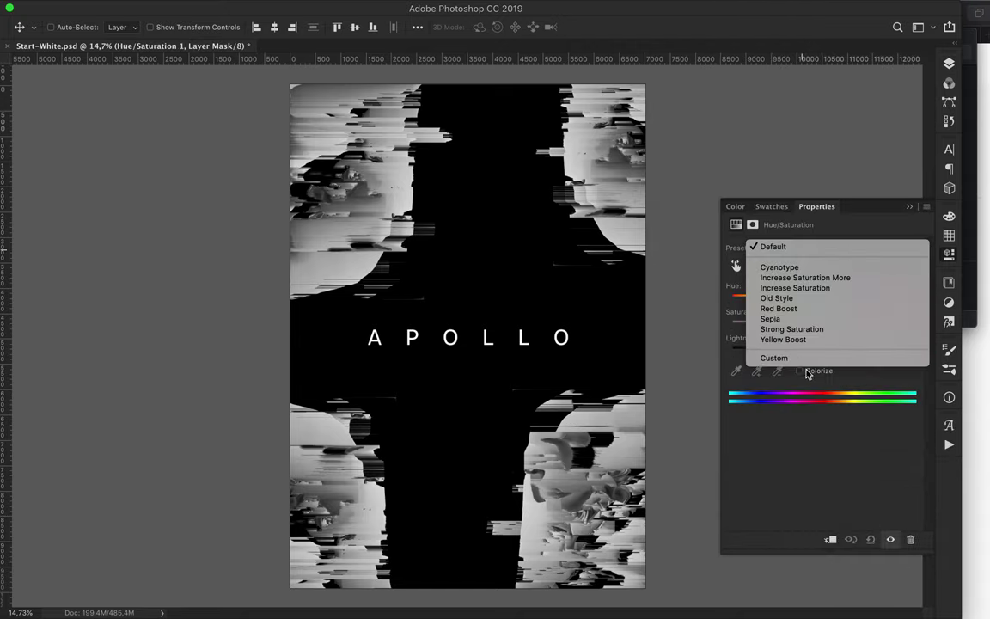
pyautogui.click(806, 376)
pyautogui.click(808, 267)
pyautogui.click(830, 364)
pyautogui.click(949, 64)
# Select Start_1 and add a Gradient Map adjustment layer.
pyautogui.click(859, 211)
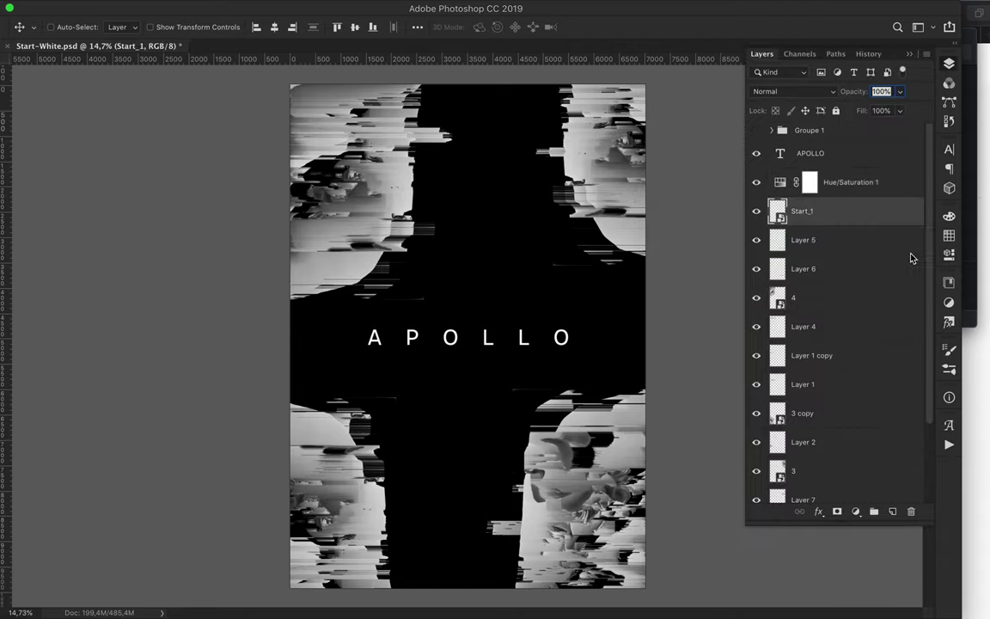
pyautogui.click(855, 511)
pyautogui.click(885, 595)
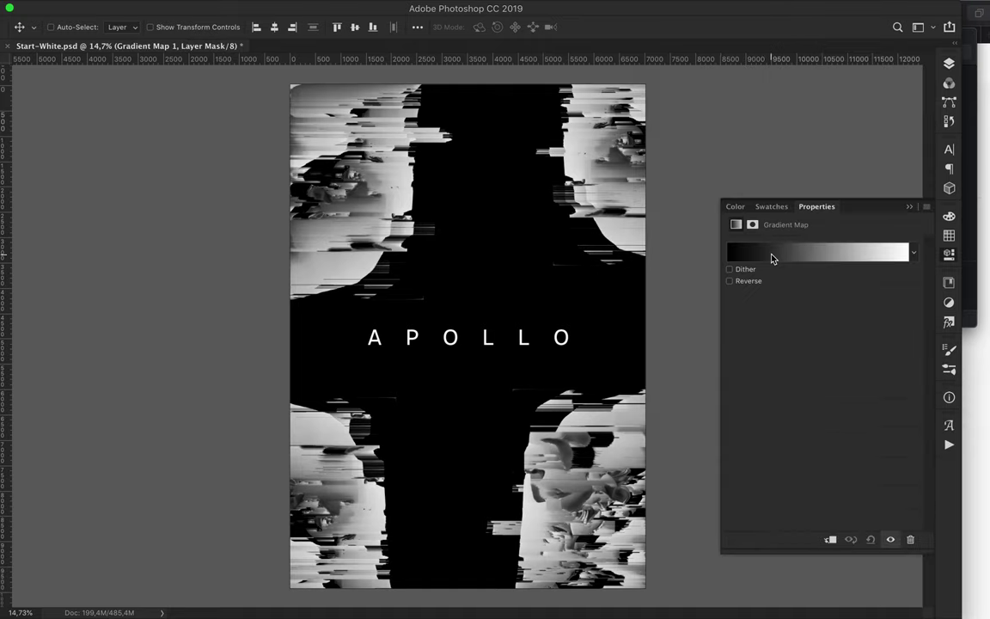
# Try several gradient presets, landing on the red-to-yellow Foreground to Background gradient.
pyautogui.click(771, 258)
pyautogui.click(697, 137)
pyautogui.click(744, 154)
pyautogui.click(658, 214)
pyautogui.click(660, 219)
pyautogui.click(679, 219)
pyautogui.click(748, 221)
pyautogui.click(790, 221)
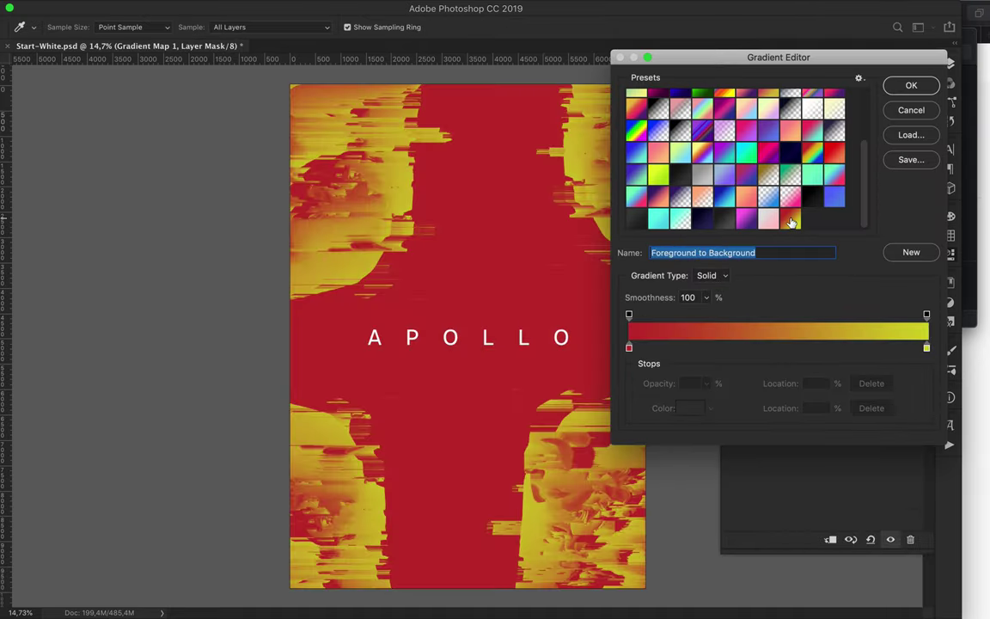
# Make the left stop dark red and move the red stop to 49%.
pyautogui.moveTo(629, 347); pyautogui.dragTo(732, 348)
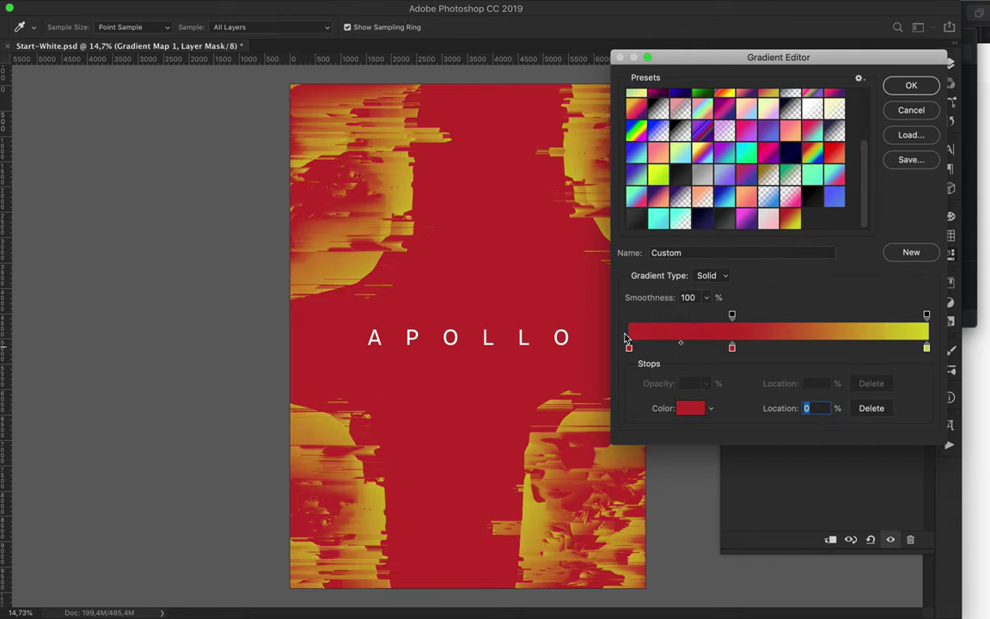
pyautogui.doubleClick(629, 347)
pyautogui.click(495, 275)
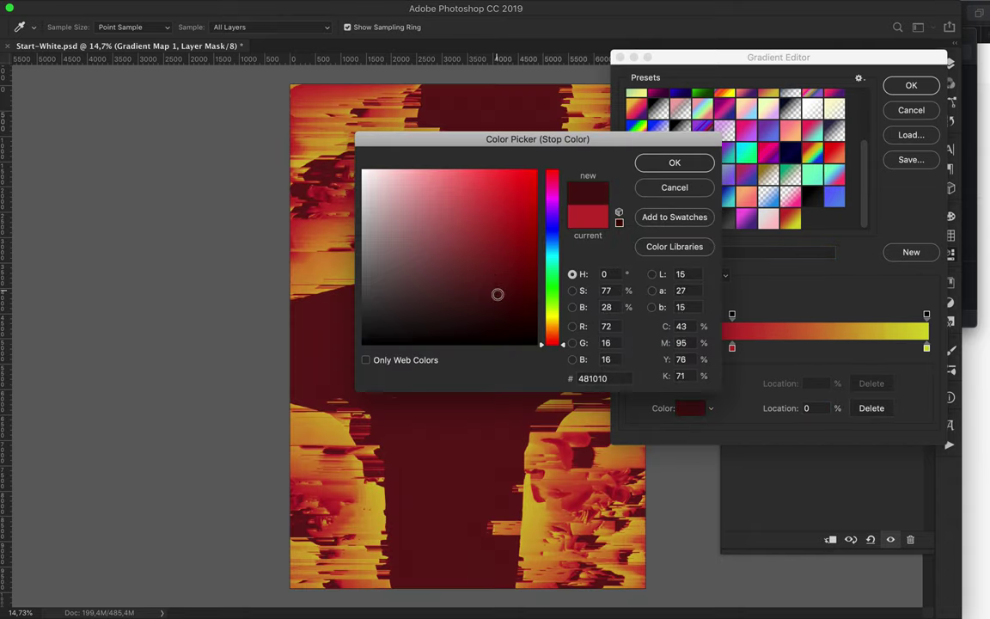
pyautogui.click(674, 163)
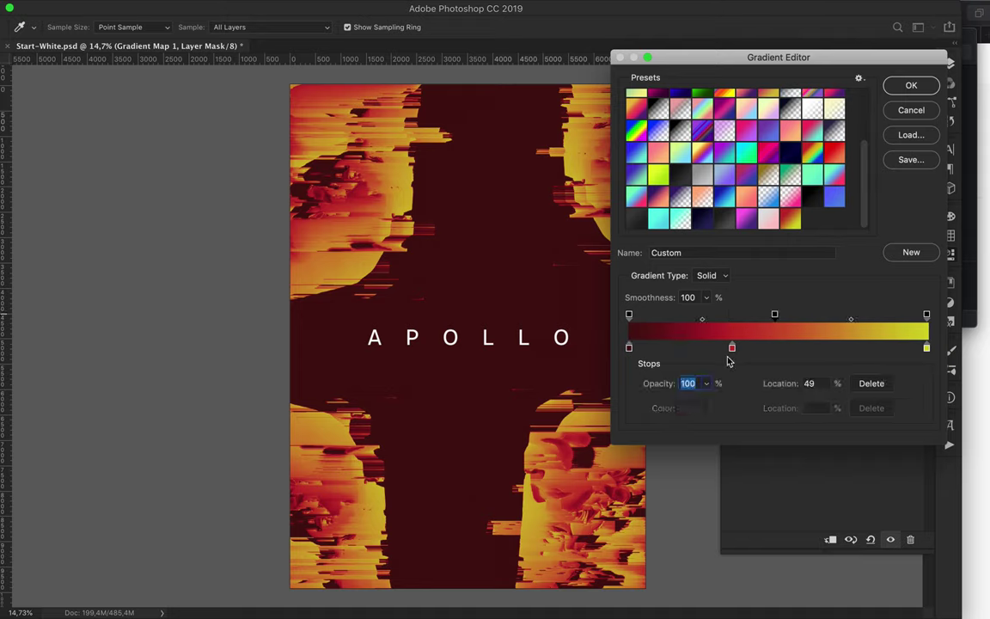
pyautogui.moveTo(731, 348); pyautogui.dragTo(775, 348)
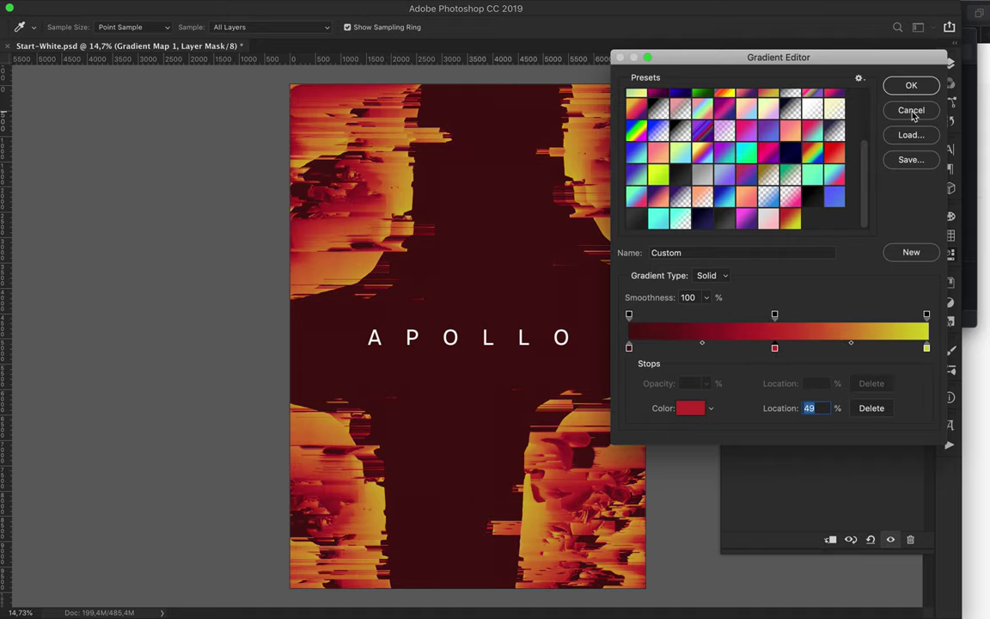
# Browse more presets, choose yellow-orange-purple-blue, and confirm the gradient map.
pyautogui.click(748, 113)
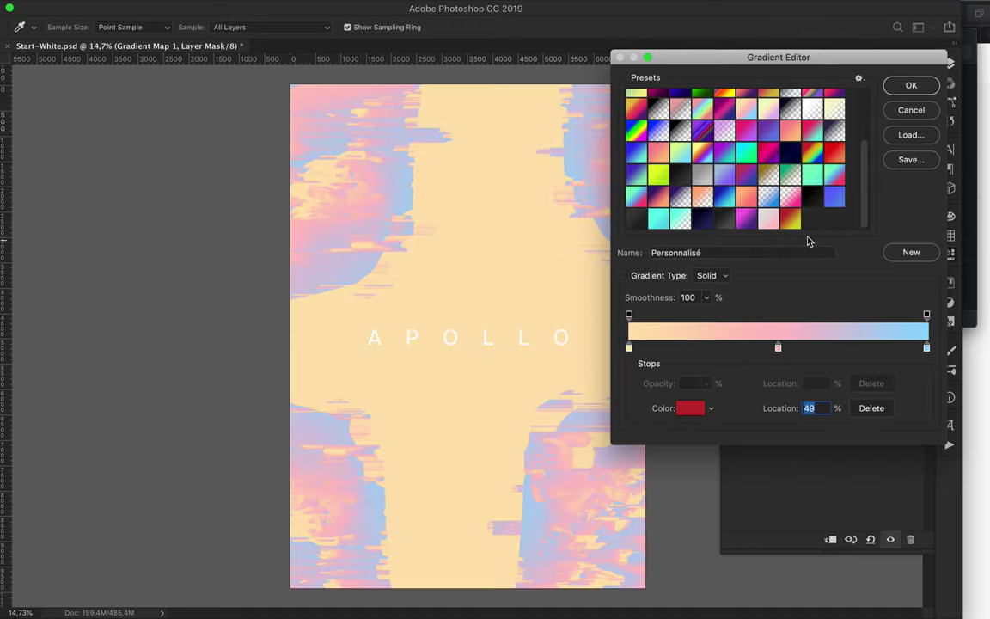
pyautogui.click(714, 163)
pyautogui.click(755, 144)
pyautogui.click(655, 141)
pyautogui.click(699, 159)
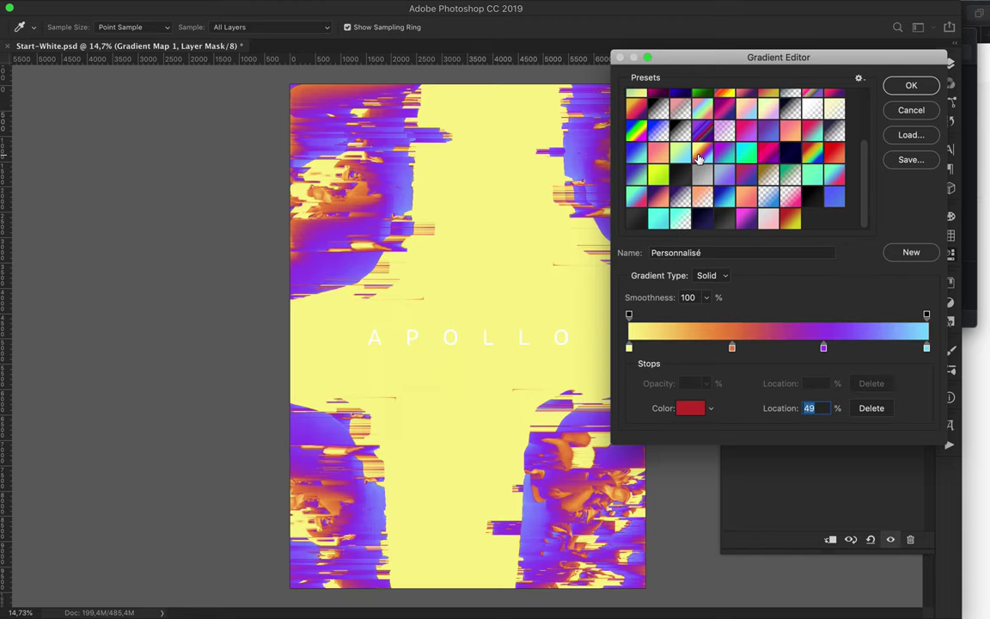
pyautogui.click(909, 112)
pyautogui.click(949, 69)
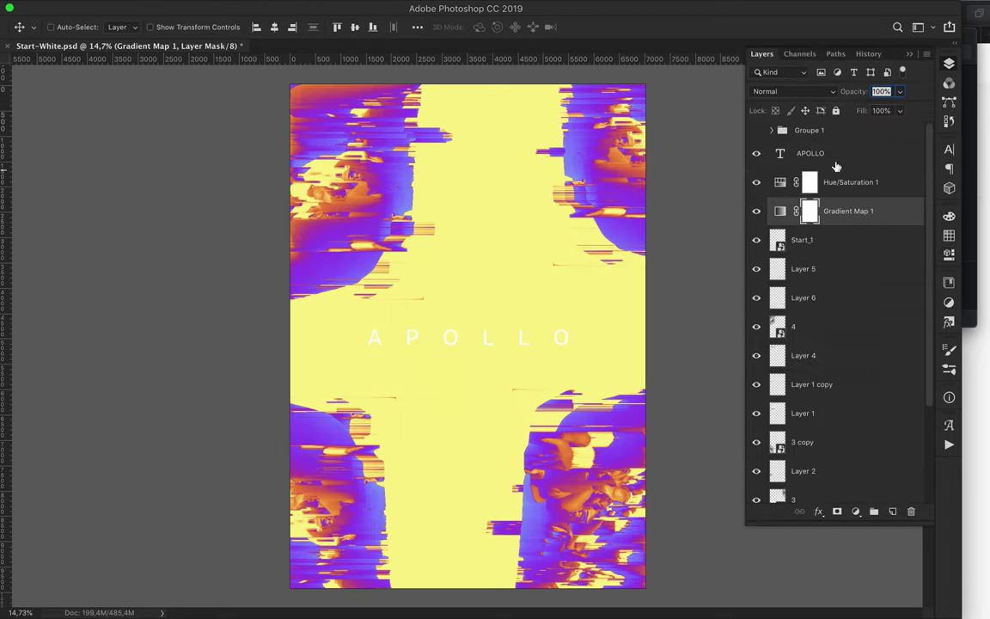
# Select the APOLLO title layer and open its text colour picker, then close it unchanged.
pyautogui.click(833, 216)
pyautogui.doubleClick(431, 308)
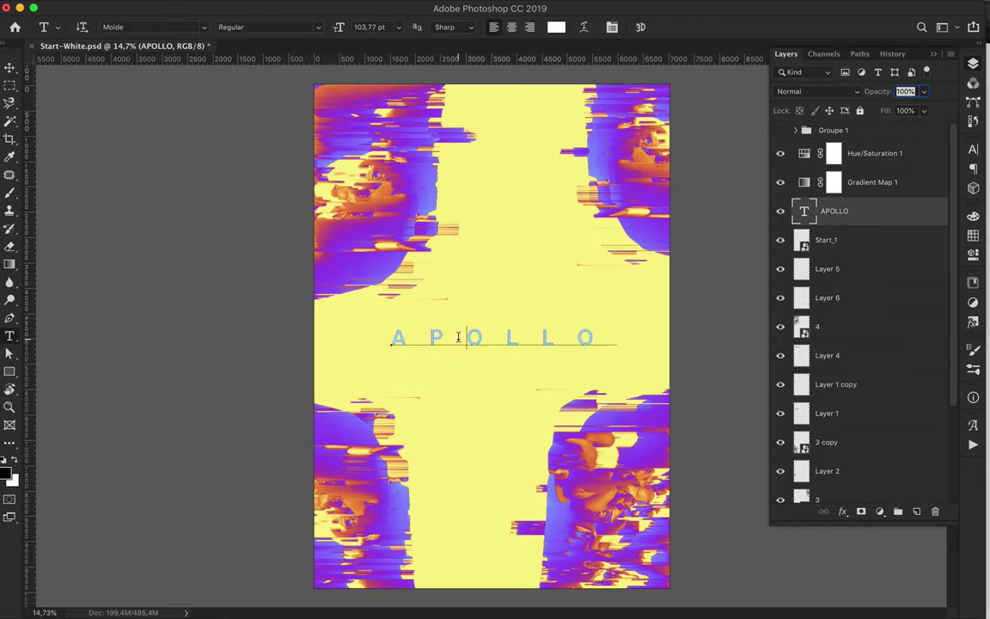
pyautogui.click(556, 27)
pyautogui.click(675, 164)
pyautogui.click(10, 68)
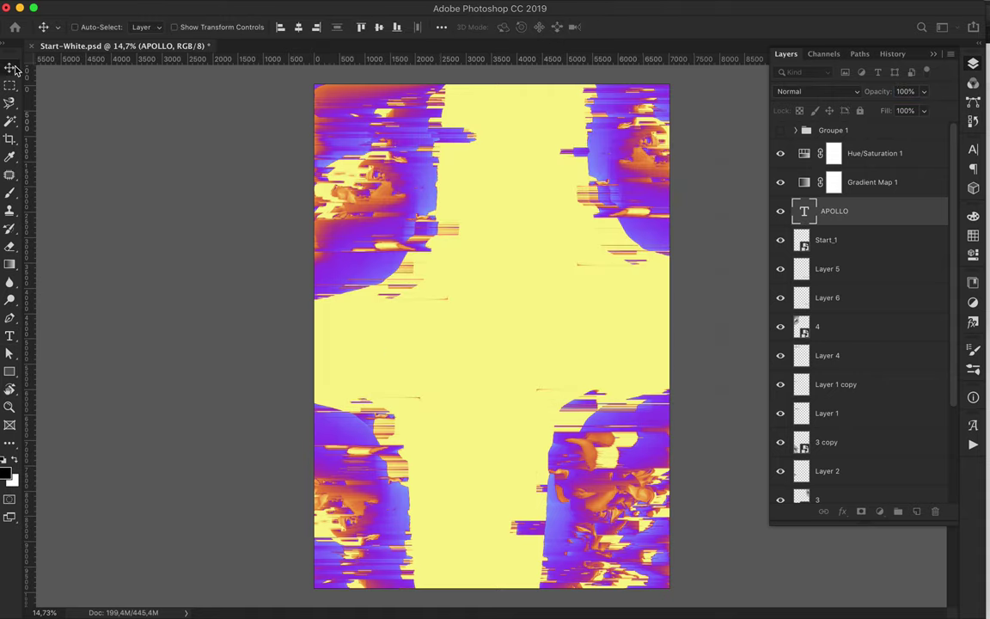
# Move Hue/Saturation and Gradient Map below APOLLO, then delete Gradient Map 1.
pyautogui.click(874, 152)
pyautogui.keyDown('shift'); pyautogui.click(872, 182); pyautogui.keyUp('shift')
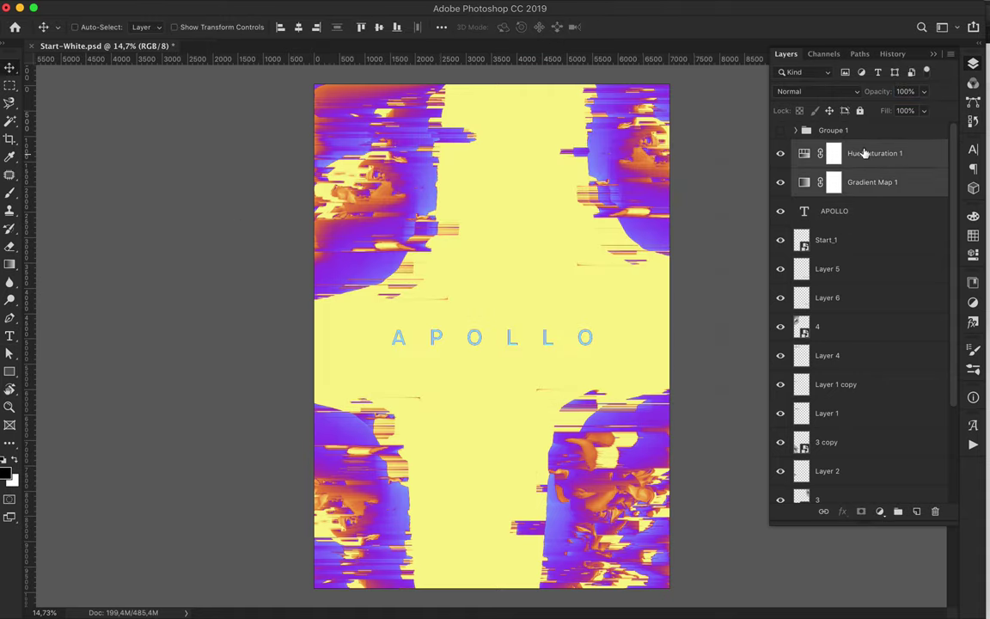
pyautogui.moveTo(872, 182); pyautogui.dragTo(863, 232)
pyautogui.click(902, 212)
pyautogui.press('Delete')
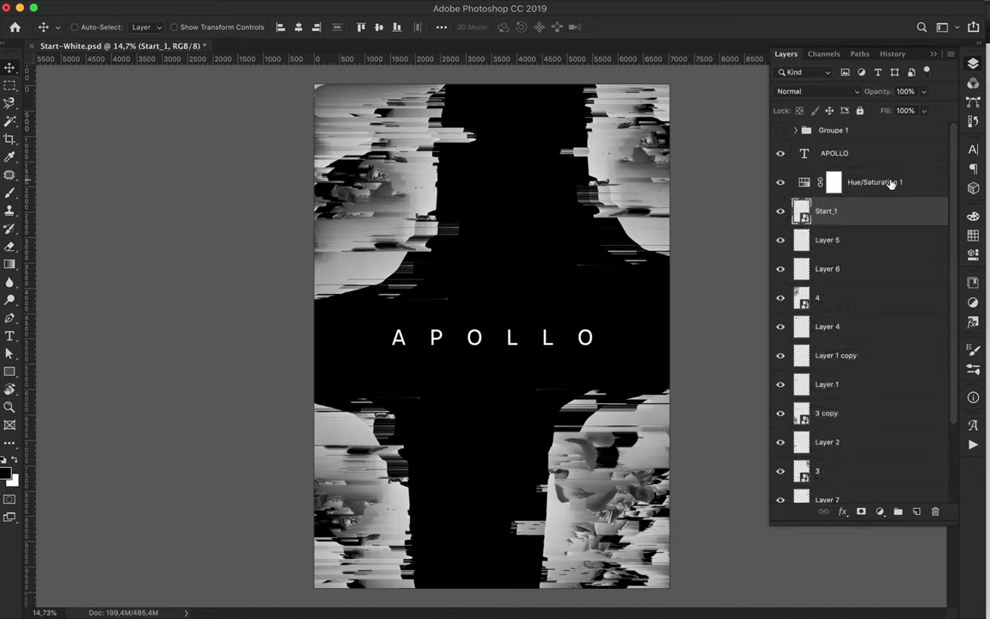
# Darken the Hue/Saturation lightness, then delete Hue/Saturation 1 as well.
pyautogui.doubleClick(892, 182)
pyautogui.moveTo(845, 348); pyautogui.dragTo(830, 352)
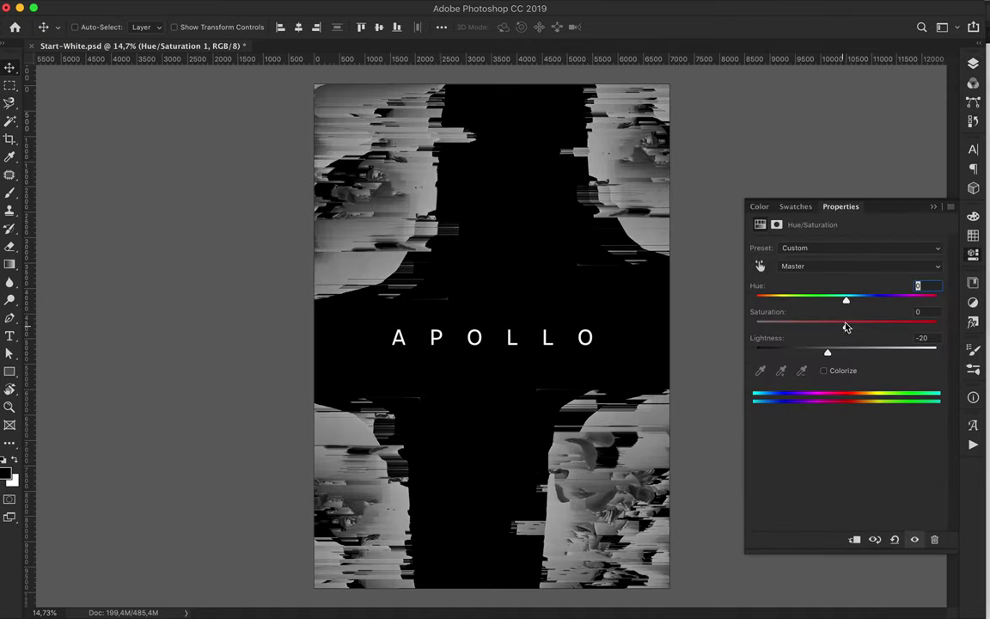
pyautogui.click(973, 64)
pyautogui.press('Delete')
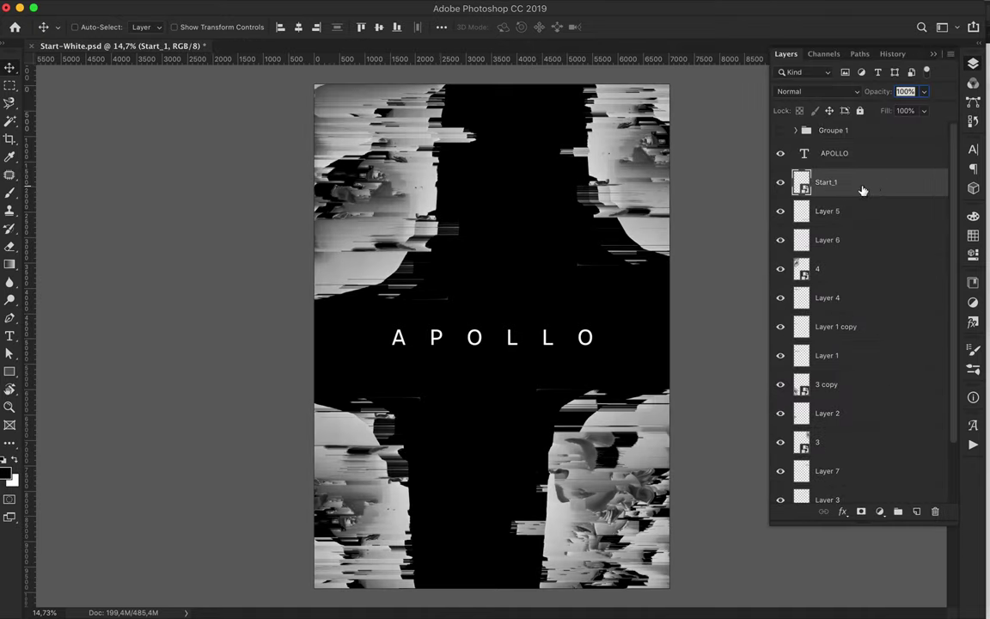
pyautogui.scroll(-3, 839, 433)
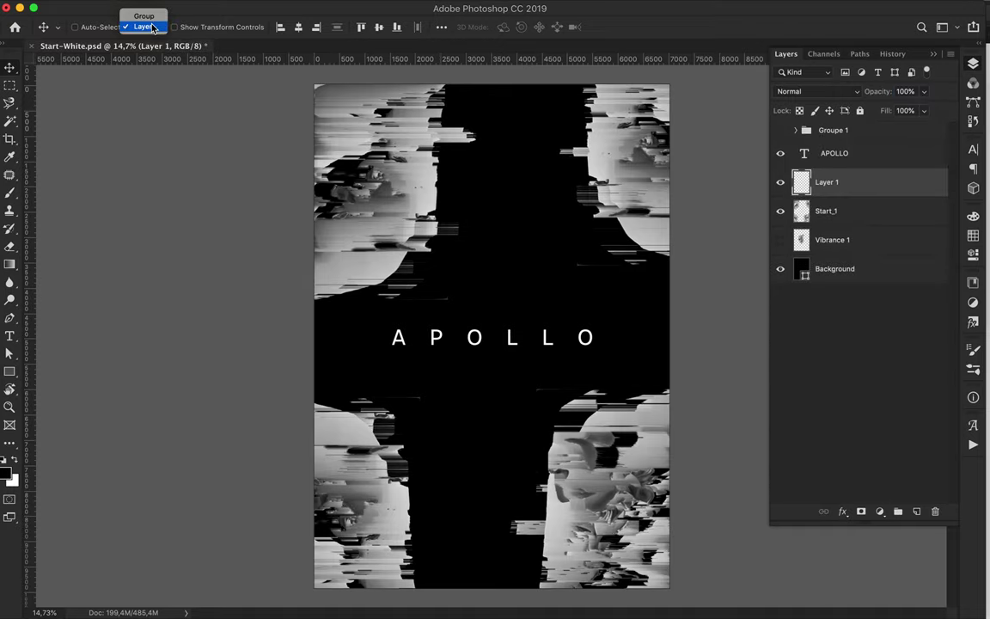
# Draw a green-to-pink gradient on Layer 1, clip it to Start_1, and blend it as Color Burn.
pyautogui.press('g')
pyautogui.moveTo(506, 587); pyautogui.dragTo(566, 596)
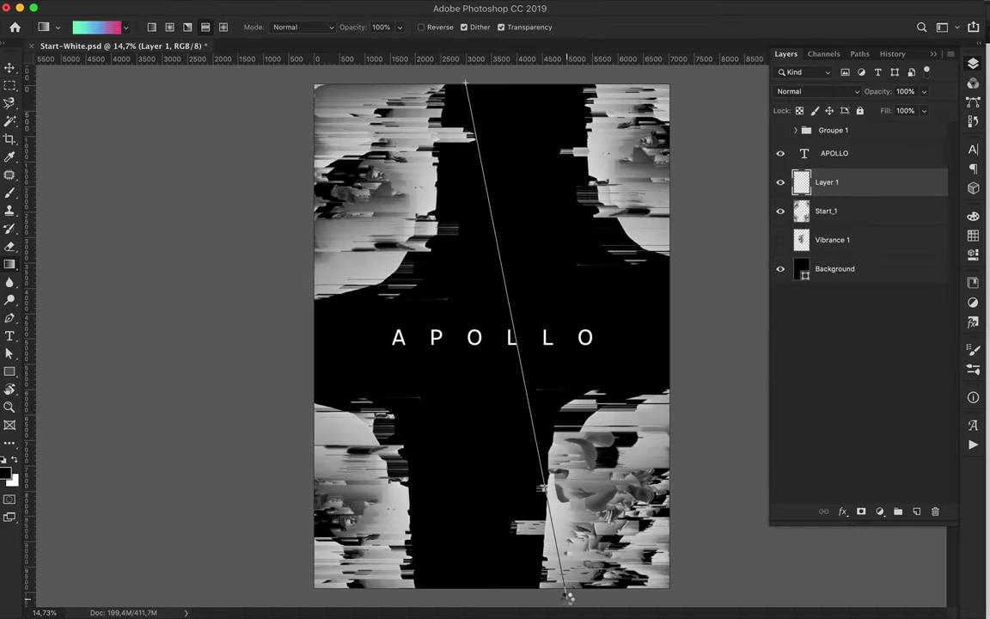
pyautogui.keyDown('alt'); pyautogui.click(846, 198); pyautogui.keyUp('alt')
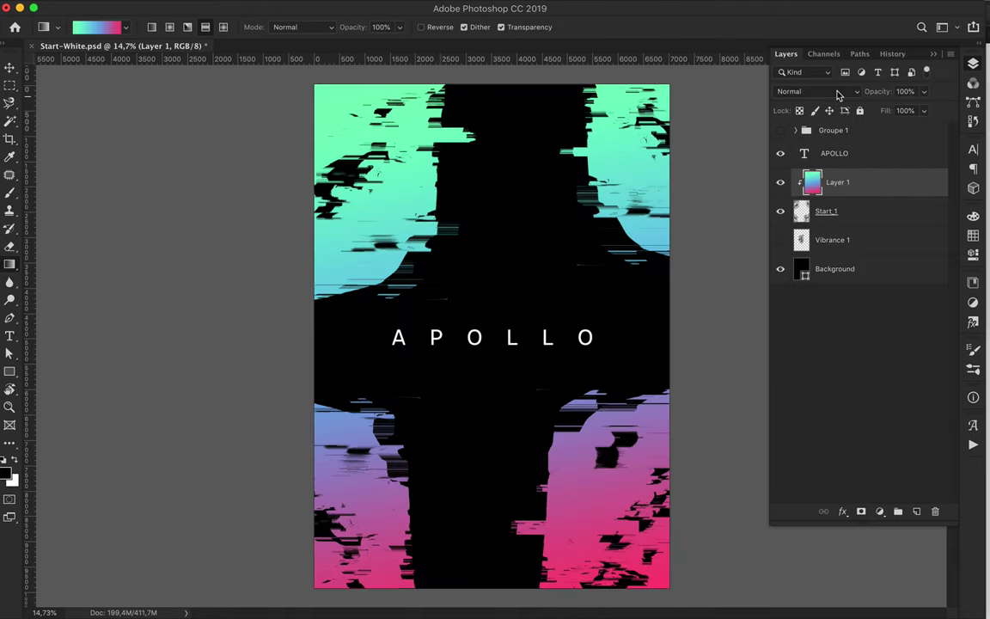
pyautogui.click(821, 91)
pyautogui.click(830, 140)
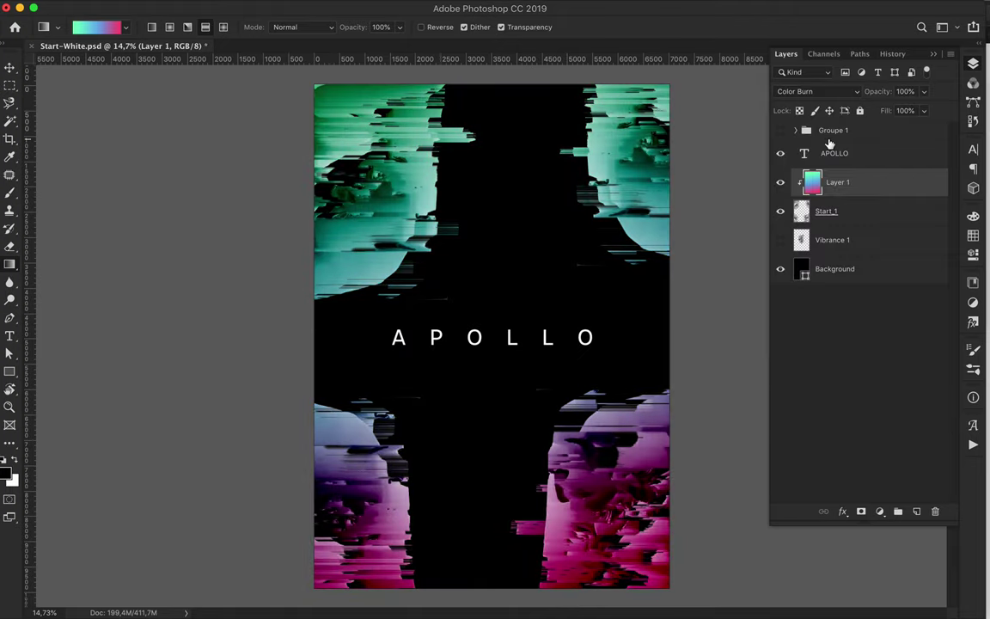
# Duplicate Start_1 and Layer 1, merge the copies, and place the merged layer above Layer 1.
pyautogui.keyDown('shift'); pyautogui.click(852, 208); pyautogui.keyUp('shift')
pyautogui.moveTo(853, 208); pyautogui.dragTo(854, 223)
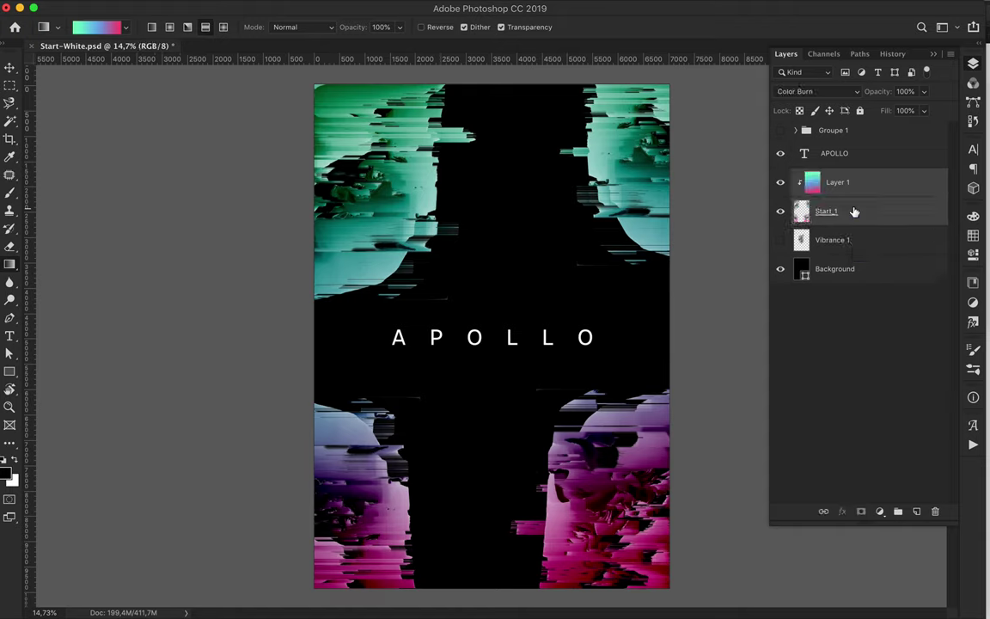
pyautogui.hotkey('ctrl', 'e')
pyautogui.moveTo(817, 227)
pyautogui.mouseDown()
pyautogui.moveTo(843, 188)
pyautogui.moveTo(842, 211)
pyautogui.mouseUp()
# Blur the merged glitch layer 73.7 px, then add a Linear Dodge (Add) copy with lowered fill.
pyautogui.click(338, 7)
pyautogui.click(558, 224)
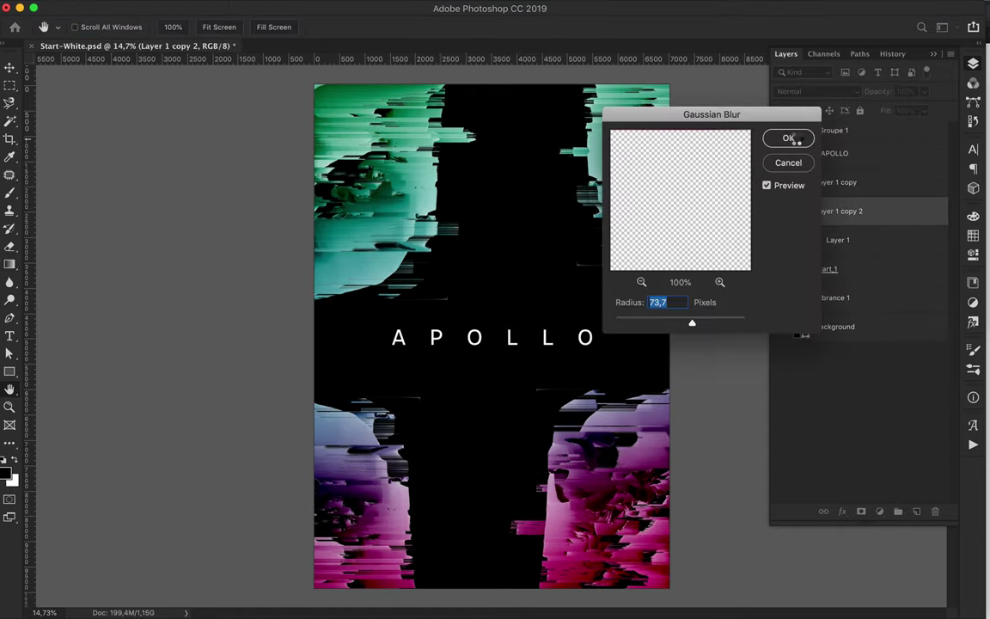
pyautogui.click(790, 138)
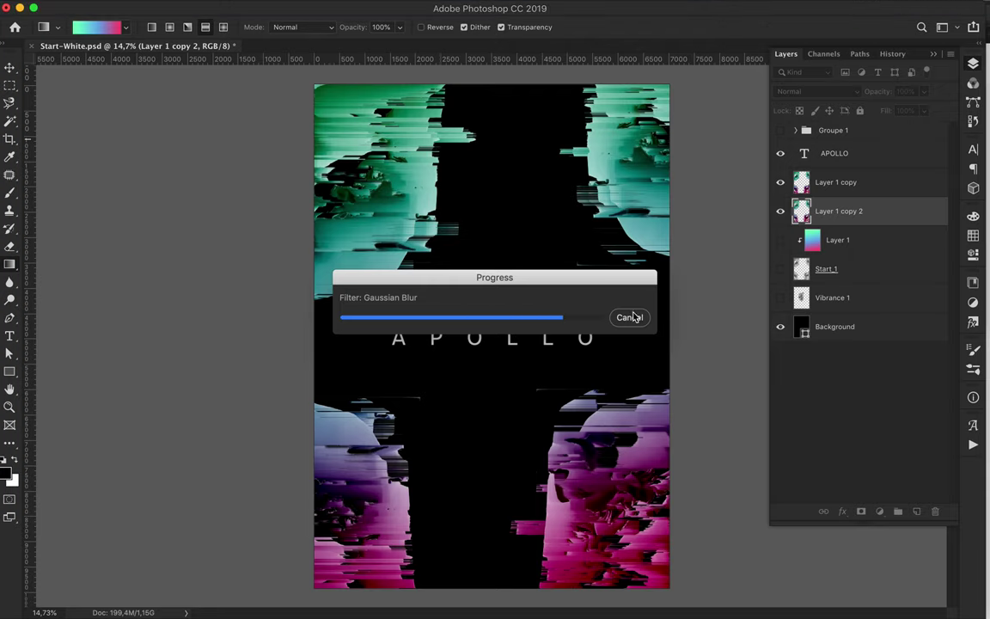
pyautogui.press('v')
pyautogui.moveTo(838, 210); pyautogui.dragTo(838, 169)
pyautogui.click(817, 91)
pyautogui.click(823, 212)
pyautogui.moveTo(919, 132); pyautogui.dragTo(886, 130)
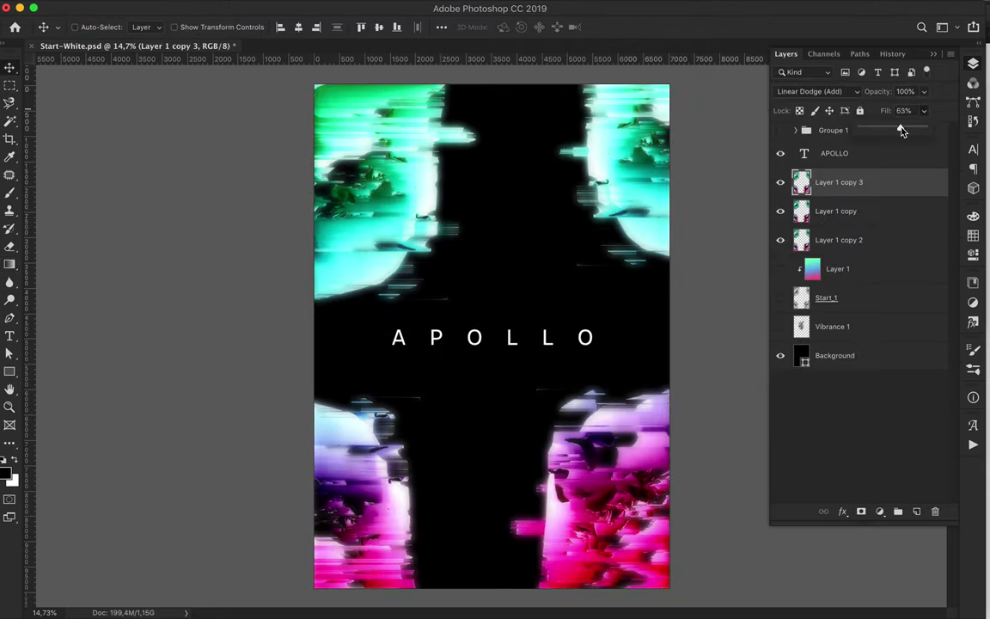
# Duplicate the APOLLO title layer and rasterize the copy.
pyautogui.keyDown('alt'); pyautogui.moveTo(833, 153); pyautogui.dragTo(851, 168); pyautogui.keyUp('alt')
pyautogui.rightClick(808, 176)
pyautogui.click(721, 364)
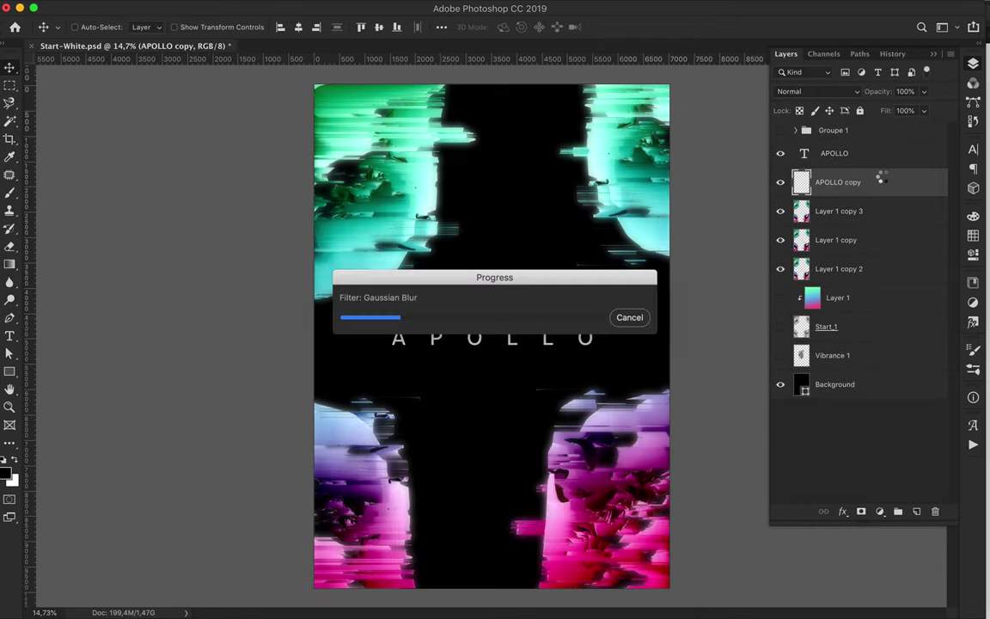
# Add another APOLLO copy in Color Dodge at 42% fill, keeping the blurred copy Normal.
pyautogui.keyDown('alt'); pyautogui.moveTo(859, 181); pyautogui.dragTo(860, 146); pyautogui.keyUp('alt')
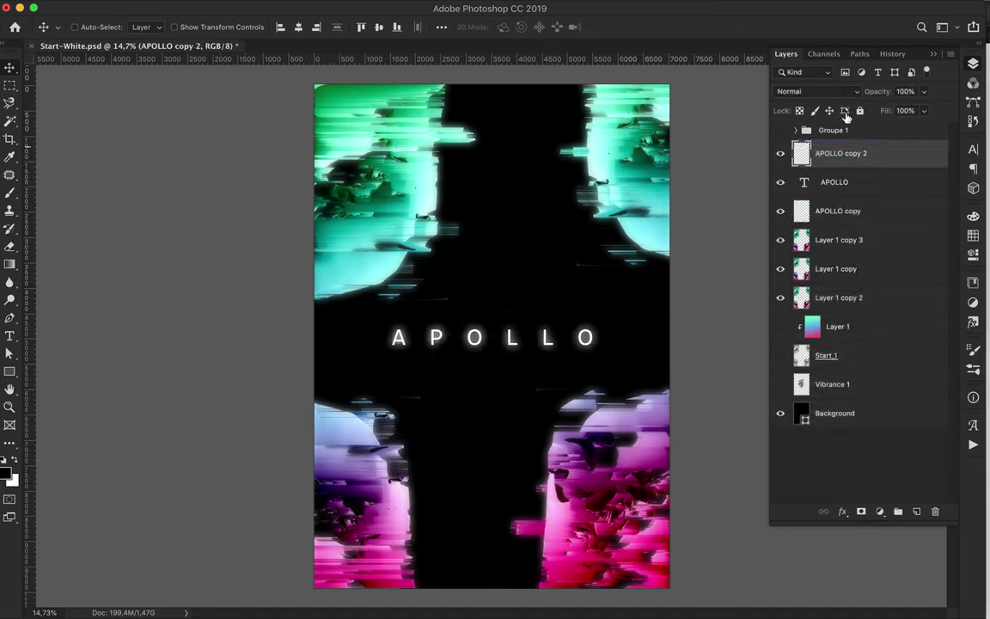
pyautogui.click(816, 91)
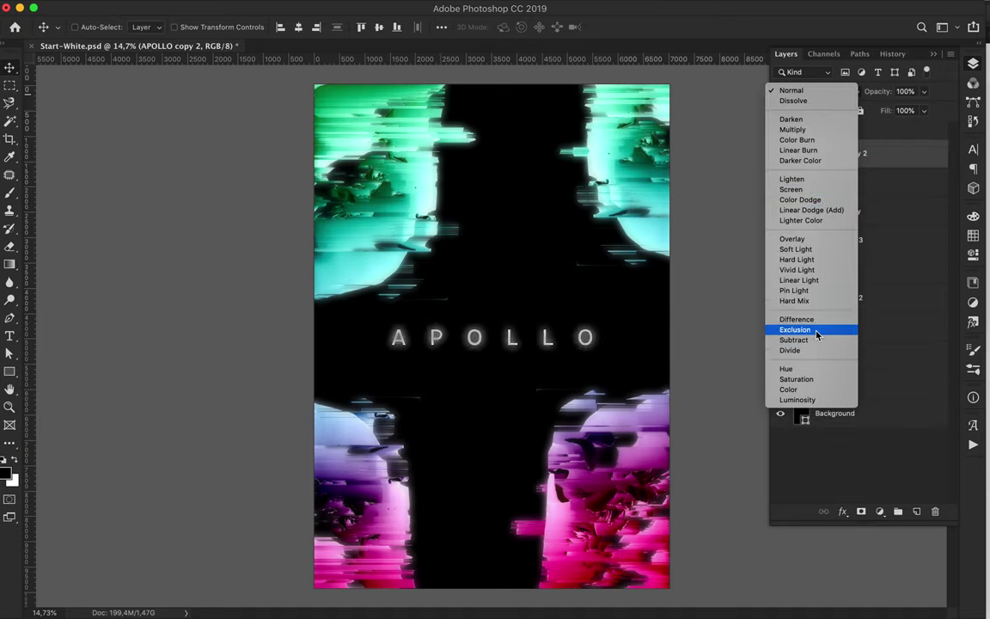
pyautogui.click(810, 190)
pyautogui.click(837, 210)
pyautogui.click(816, 91)
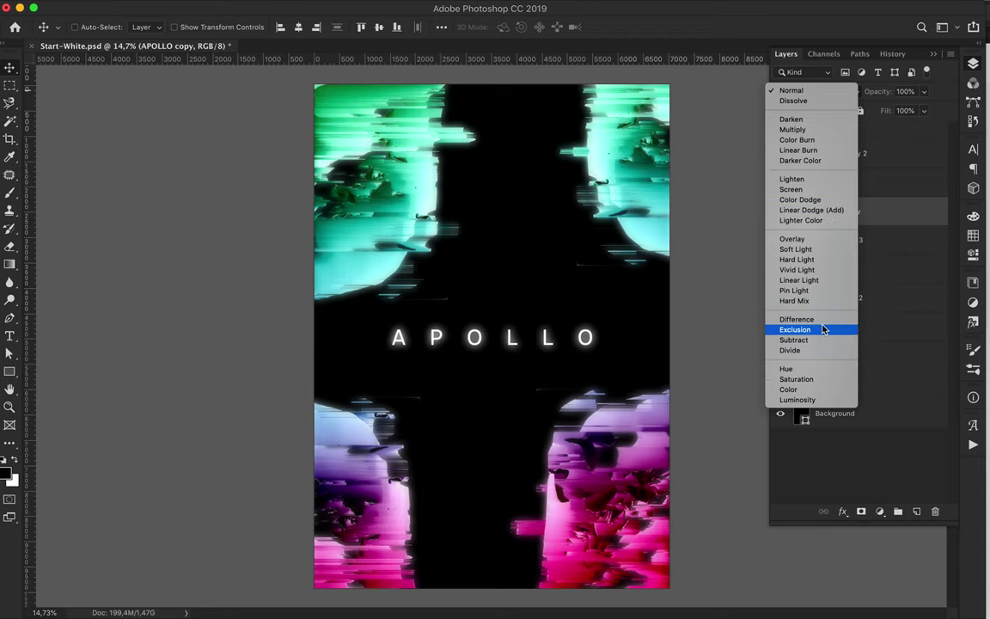
pyautogui.press('Escape')
pyautogui.press('super+equal')
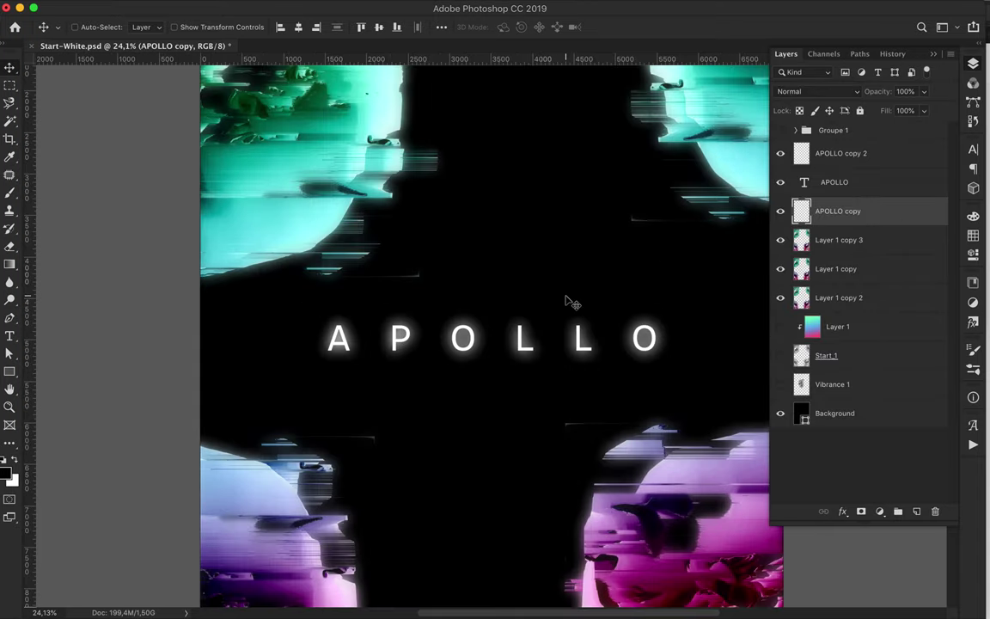
pyautogui.click(838, 153)
pyautogui.click(924, 110)
pyautogui.scroll(-3, 663, 232)
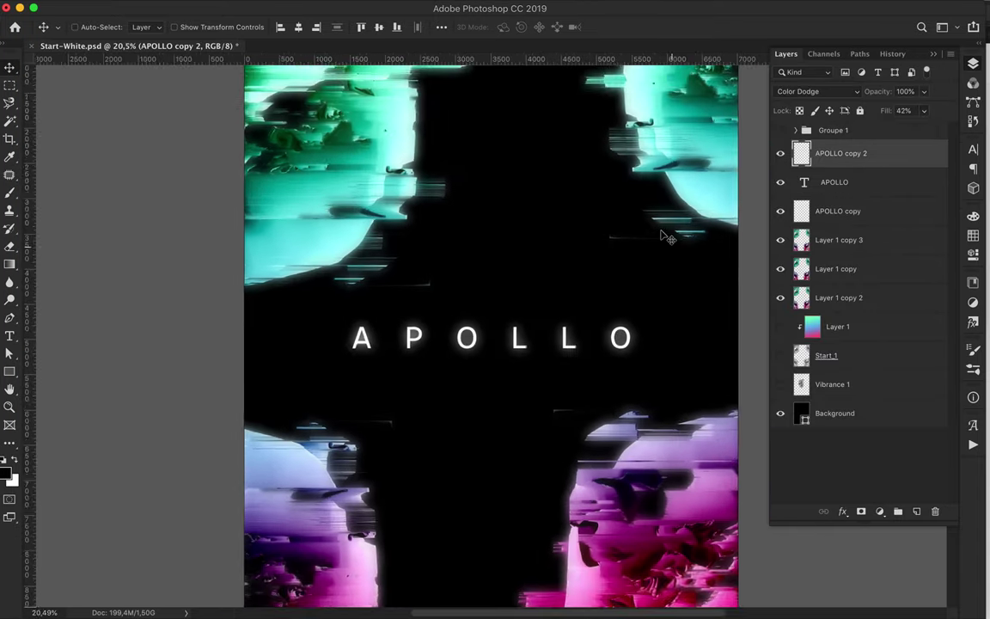
pyautogui.scroll(-2, 591, 198)
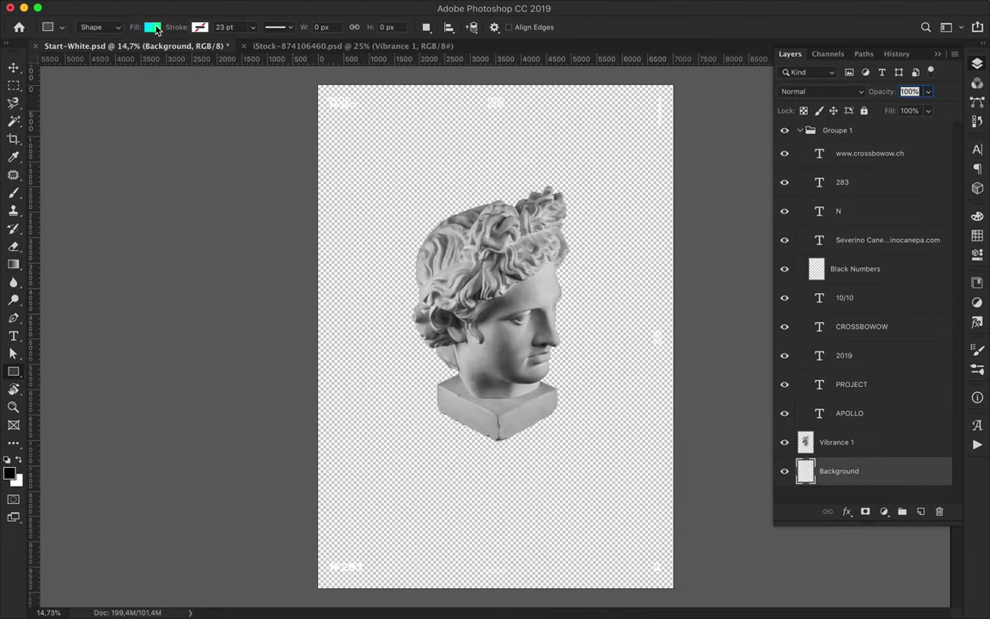
# Draw a black rectangle covering the whole poster and shrink the statue slightly.
pyautogui.click(152, 26)
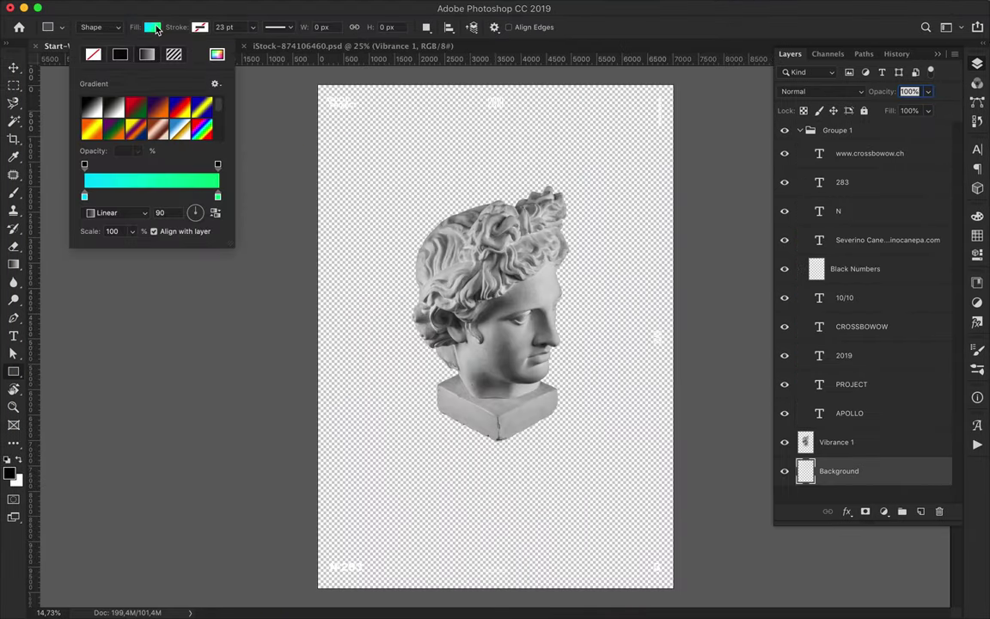
pyautogui.click(117, 49)
pyautogui.moveTo(318, 84); pyautogui.dragTo(673, 588)
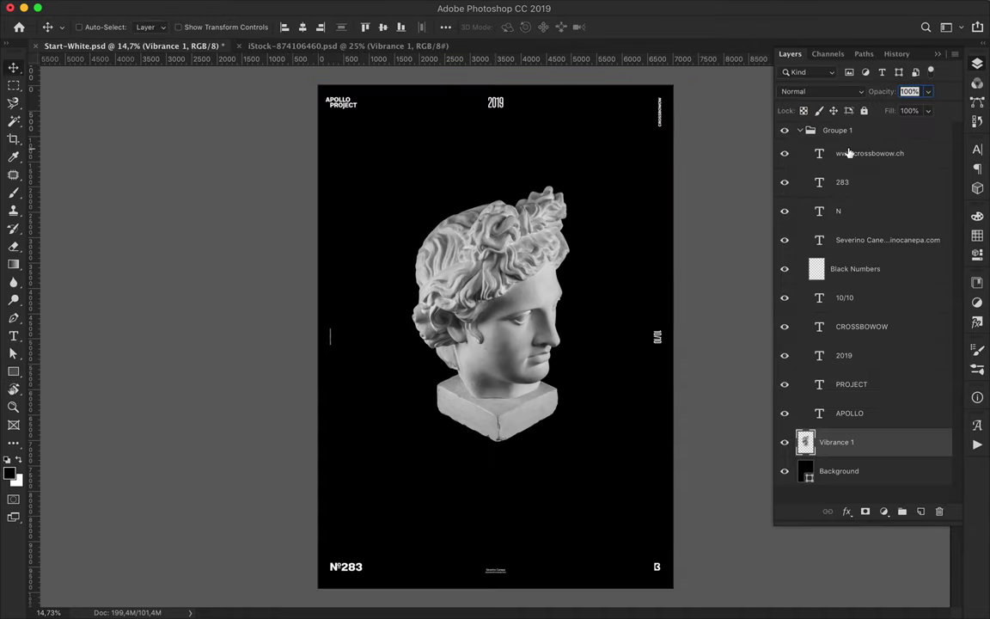
pyautogui.hotkey('ctrl', 't')
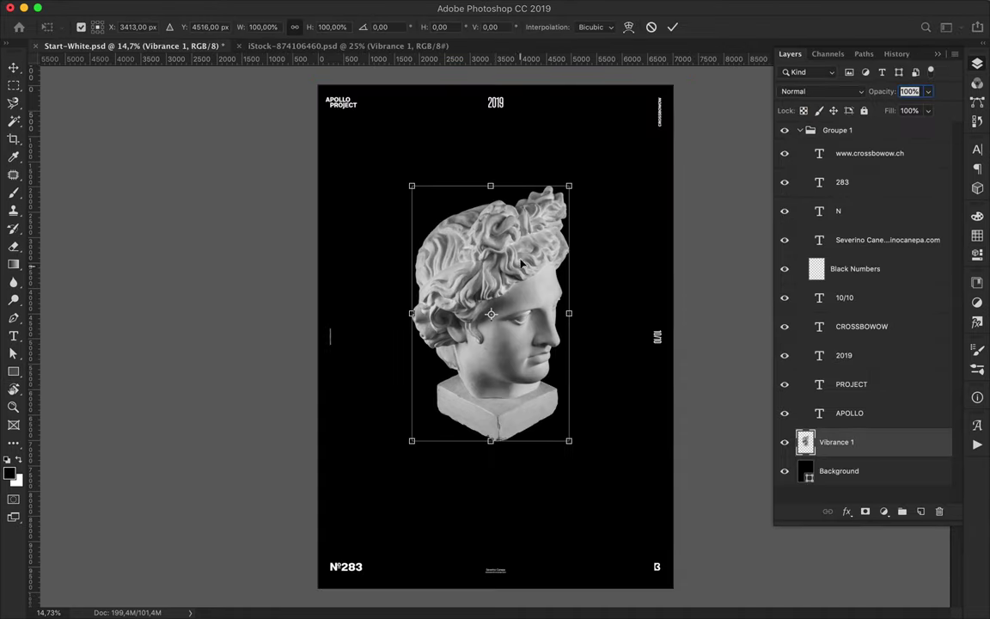
pyautogui.moveTo(489, 186); pyautogui.dragTo(486, 206)
pyautogui.press('Return')
# Draw a blue-to-pink gradient rectangle over the statue, clipped to it in Overlay mode.
pyautogui.press('u')
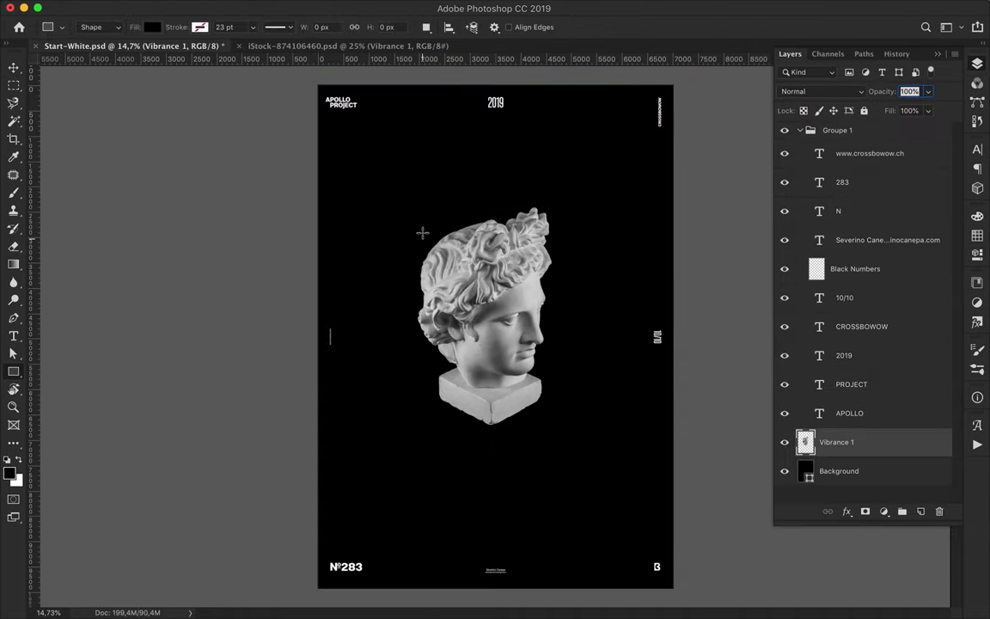
pyautogui.click(152, 26)
pyautogui.click(147, 54)
pyautogui.moveTo(232, 251); pyautogui.dragTo(289, 372)
pyautogui.scroll(-3, 172, 172)
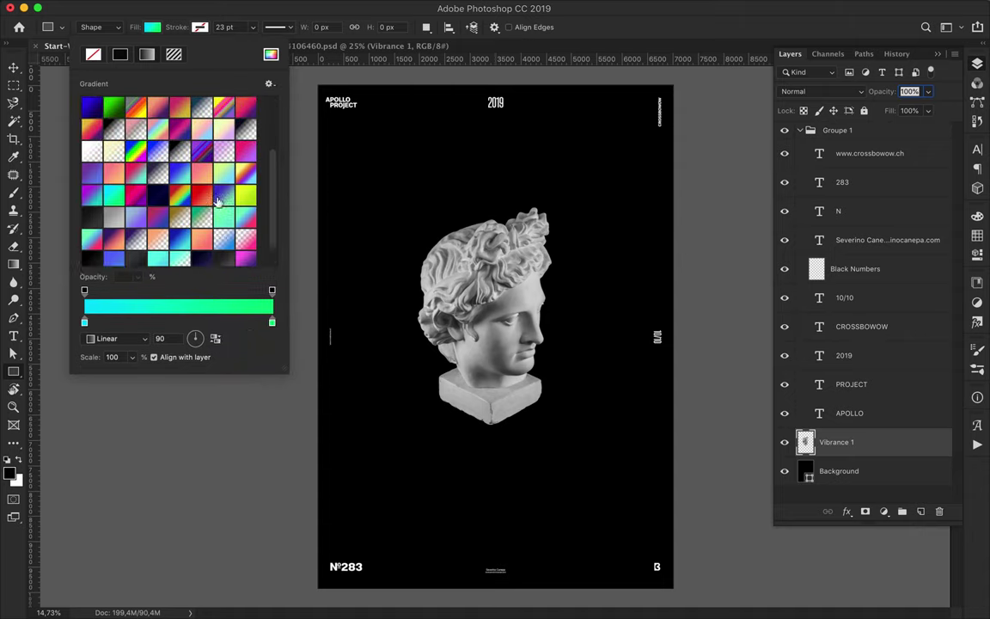
pyautogui.scroll(-2, 163, 189)
pyautogui.click(160, 196)
pyautogui.moveTo(405, 204); pyautogui.dragTo(560, 426)
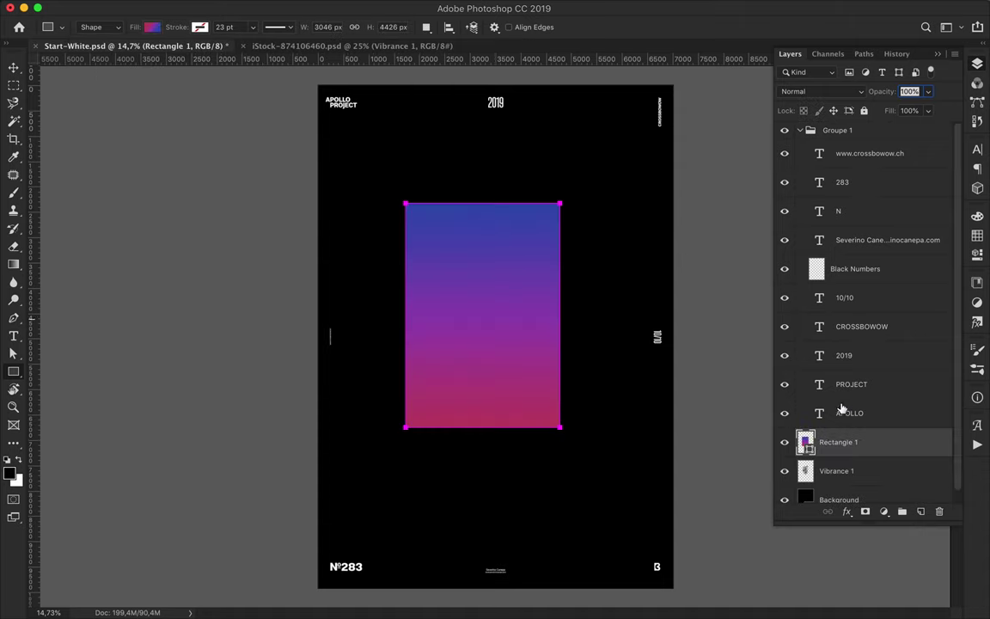
pyautogui.hotkey('ctrl', 'alt', 'g')
pyautogui.click(821, 91)
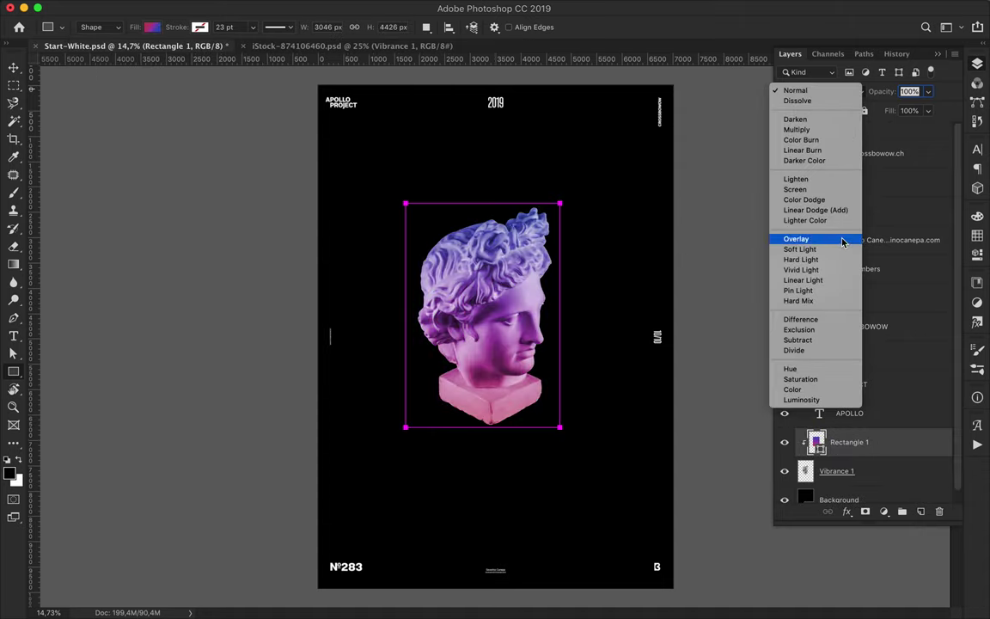
pyautogui.click(838, 234)
# Hide the black background and the collapsed poster text group, leaving only the statue.
pyautogui.press('v')
pyautogui.click(784, 499)
pyautogui.click(838, 130)
pyautogui.click(799, 129)
pyautogui.click(784, 130)
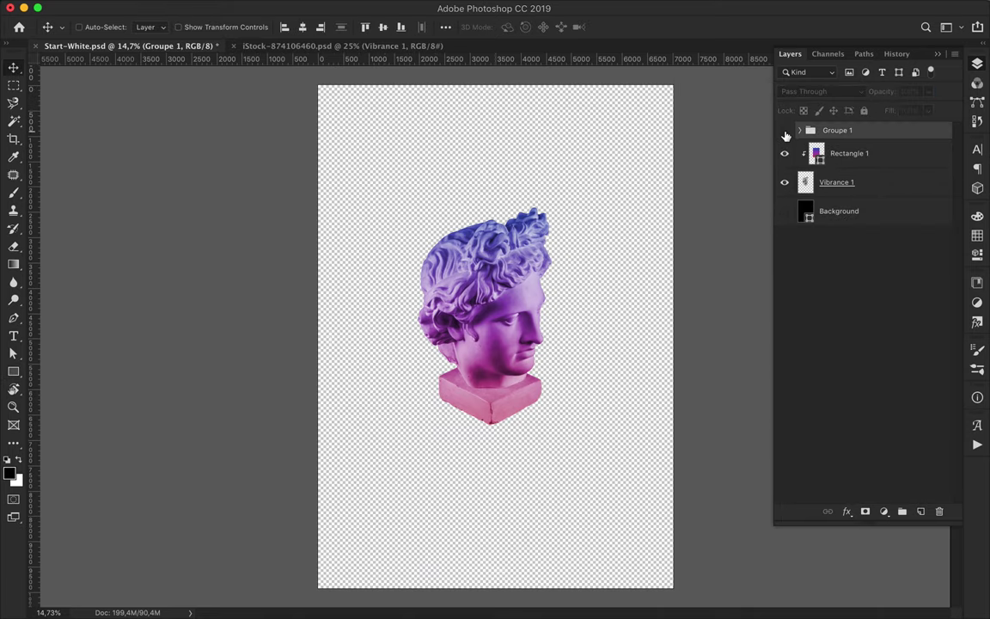
# Quick Export the document as Start-White.png into the ASDFPixelSort folder.
pyautogui.click(125, 6)
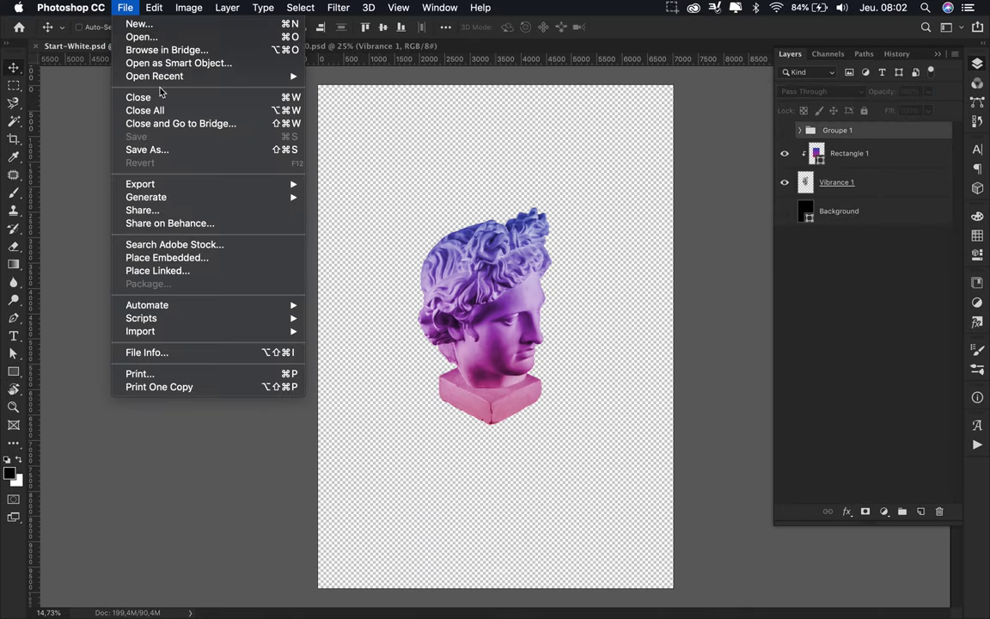
pyautogui.click(361, 184)
pyautogui.scroll(-5, 352, 480)
pyautogui.scroll(10, 352, 386)
pyautogui.click(352, 281)
pyautogui.click(759, 605)
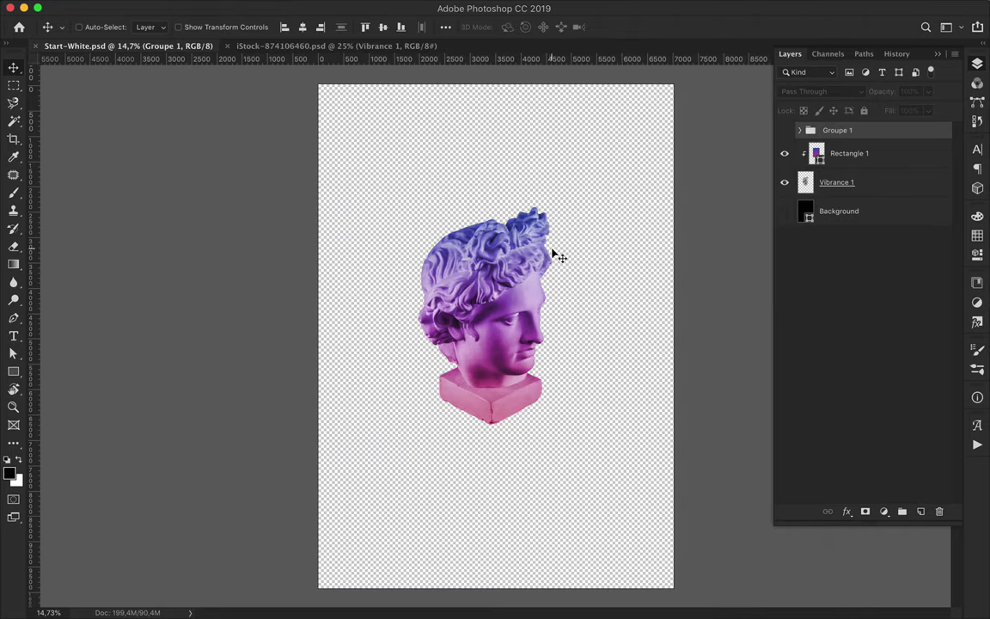
# Open ASDFPixelSort.pde in Processing and rename the exported PNG to Start.png.
pyautogui.click(384, 597)
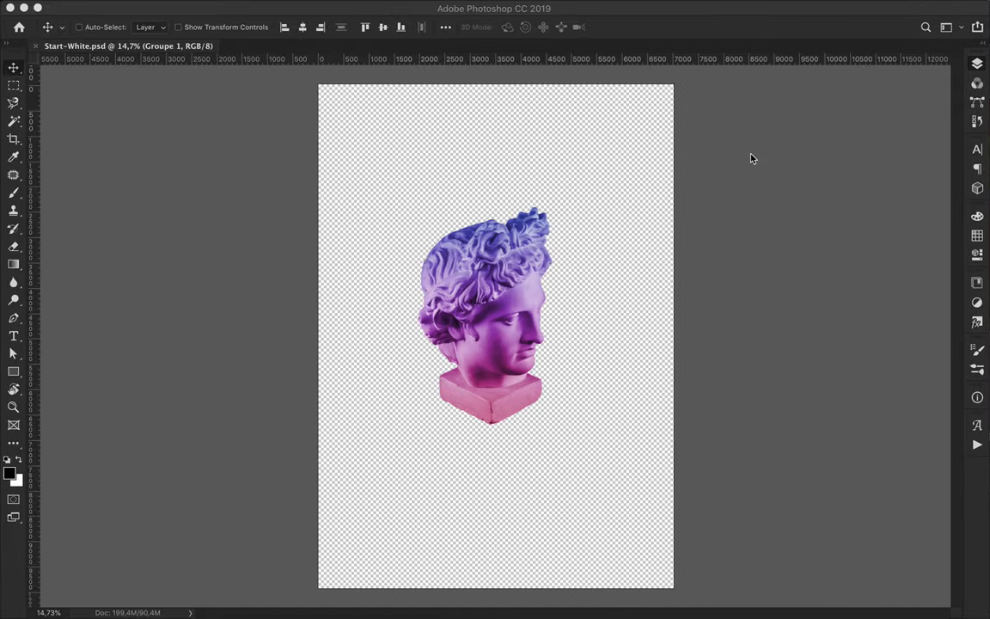
pyautogui.doubleClick(709, 62)
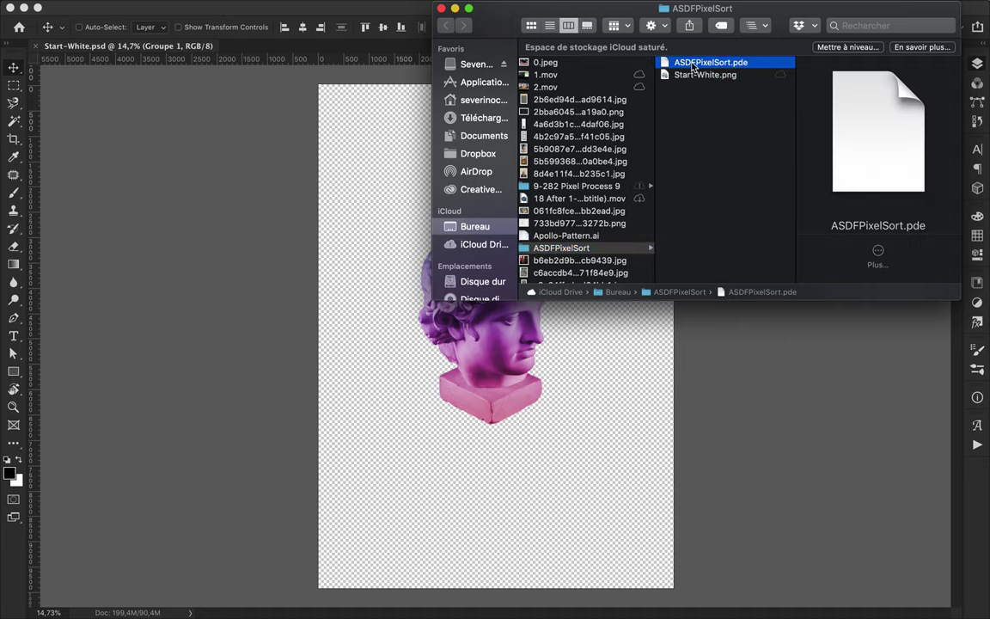
pyautogui.click(698, 76)
pyautogui.press('BackSpace')
pyautogui.press('BackSpace')
pyautogui.press('BackSpace')
pyautogui.press('Return')
# Change the sketch's image file name to "Start" and run it.
pyautogui.click(442, 237)
pyautogui.scroll(-3, 441, 236)
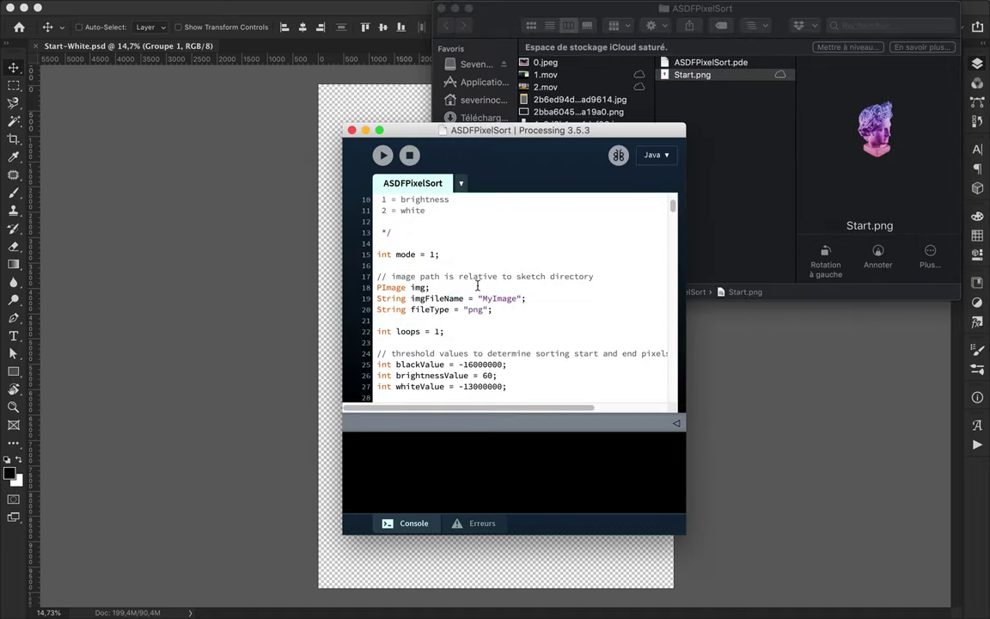
pyautogui.doubleClick(496, 299)
pyautogui.write('Start')
pyautogui.click(385, 160)
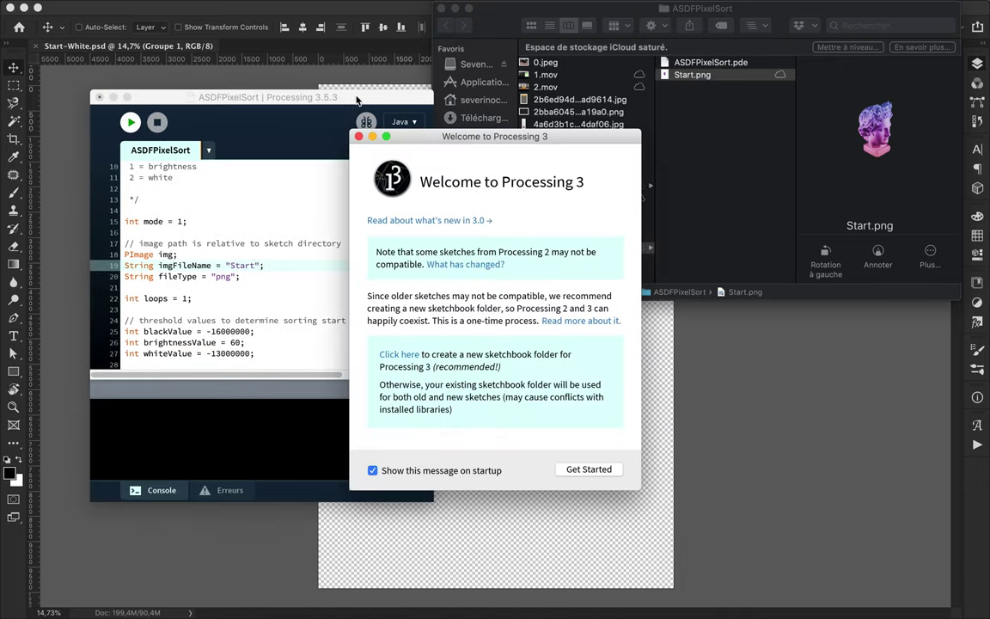
# Cancel the sketchbook folder prompt and dismiss the Processing welcome message.
pyautogui.click(359, 137)
pyautogui.press('Escape')
pyautogui.click(359, 138)
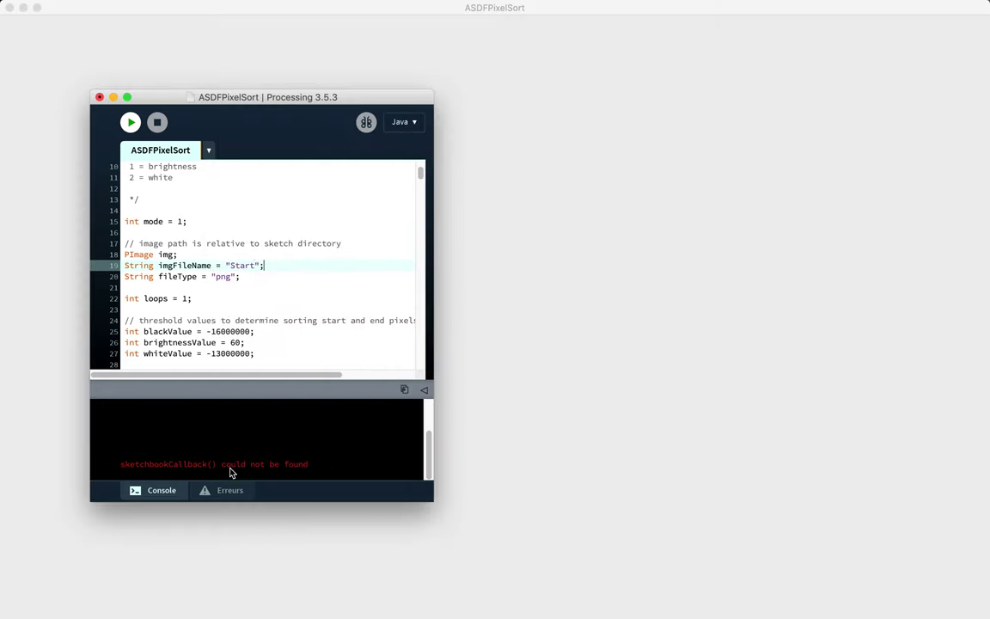
pyautogui.scroll(-10, 275, 286)
pyautogui.scroll(-15, 275, 286)
pyautogui.scroll(20, 275, 286)
pyautogui.moveTo(305, 12); pyautogui.dragTo(299, 231)
# Check Start.png in Finder and rearrange the editor and sketch output windows.
pyautogui.click(715, 75)
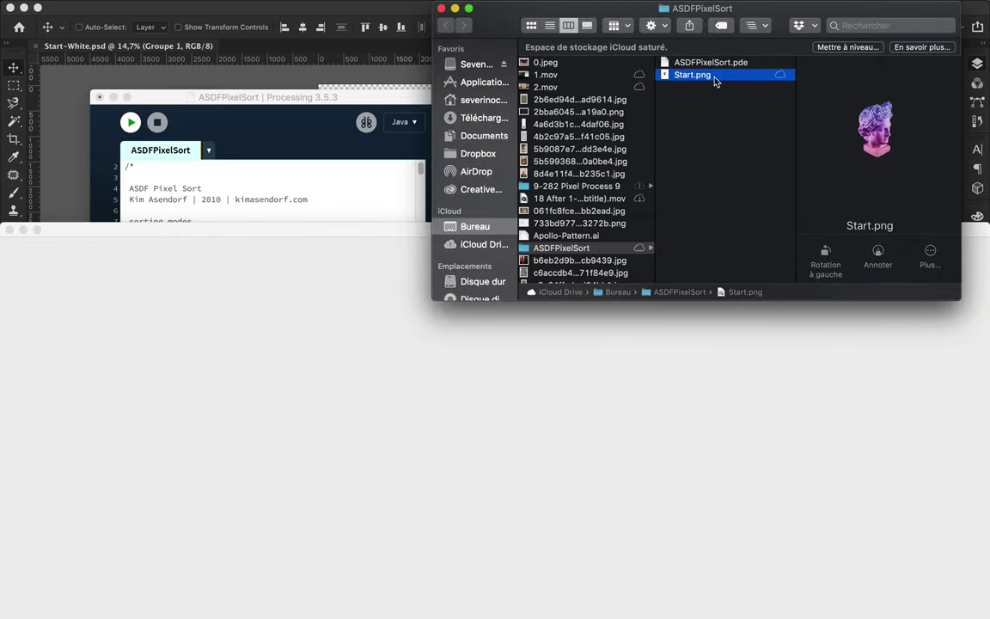
pyautogui.moveTo(273, 9); pyautogui.dragTo(269, 244)
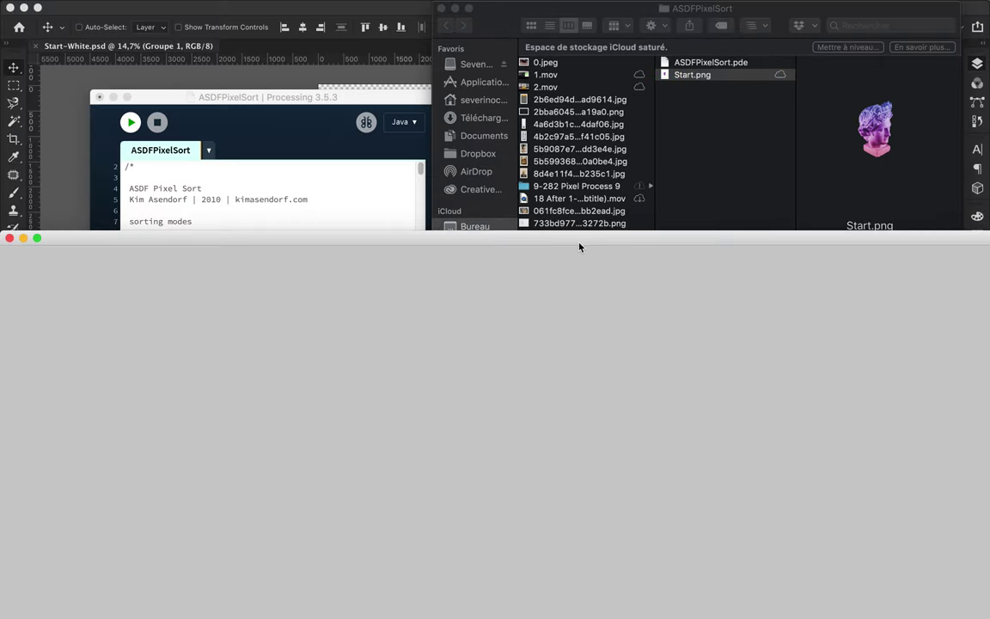
pyautogui.click(397, 215)
pyautogui.scroll(-3, 397, 215)
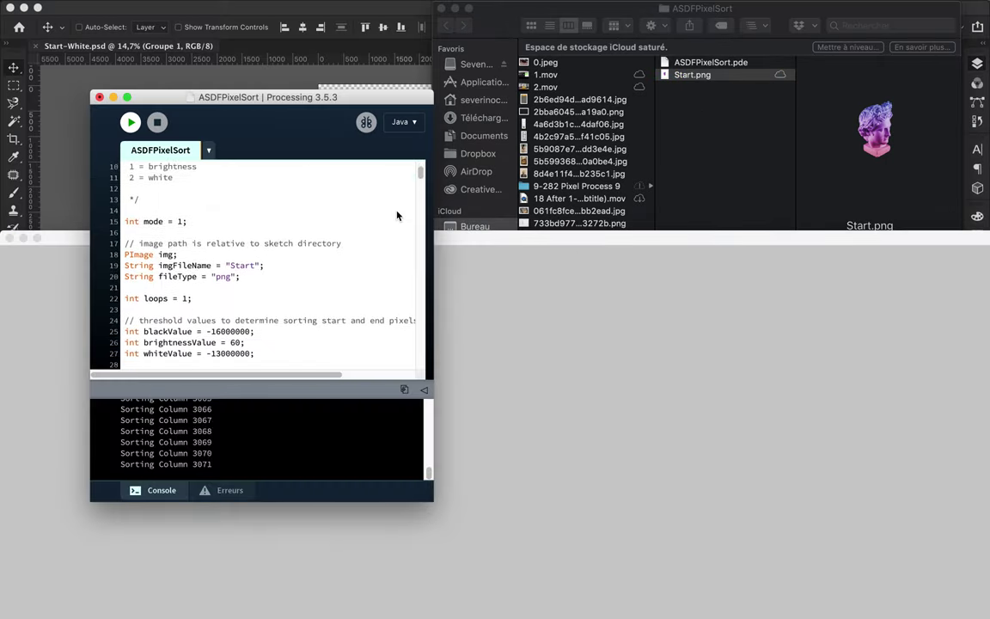
pyautogui.scroll(-3, 397, 215)
pyautogui.click(526, 235)
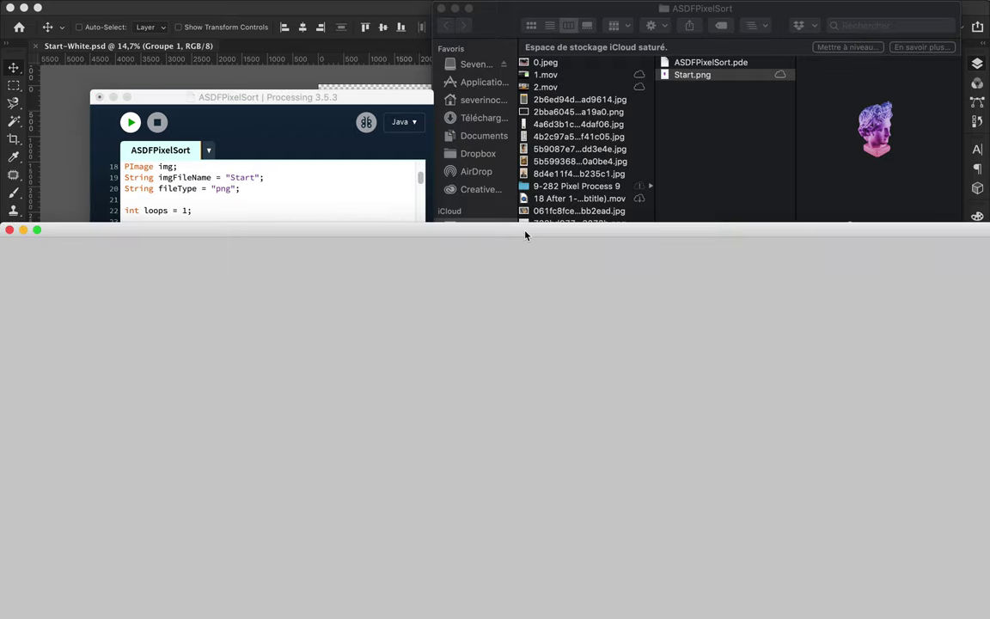
# Preview the sorted Start_1.png output at full size with Quick Look, twice.
pyautogui.click(707, 75)
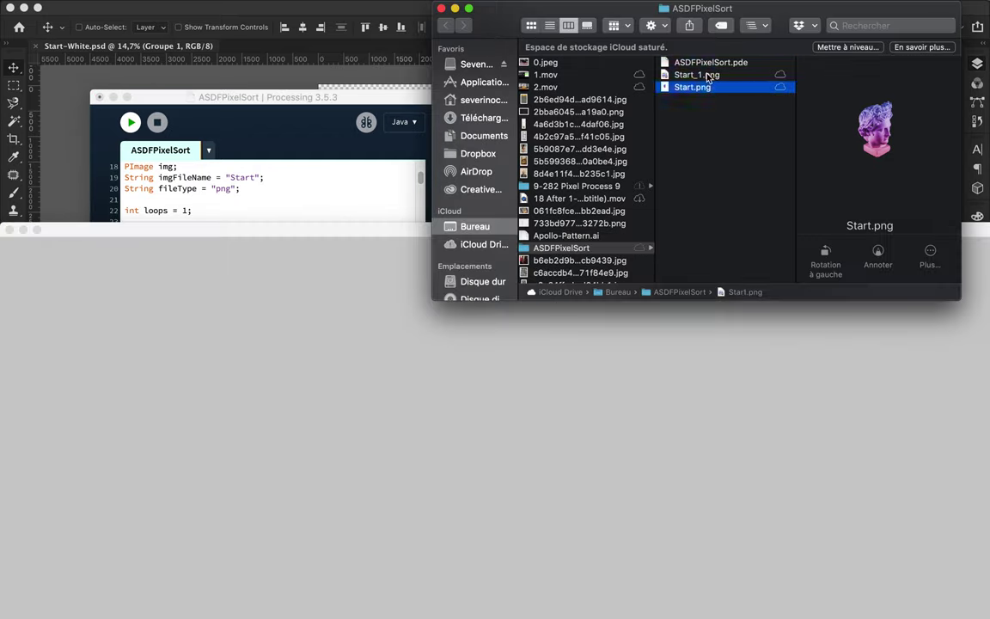
pyautogui.click(706, 75)
pyautogui.press('space')
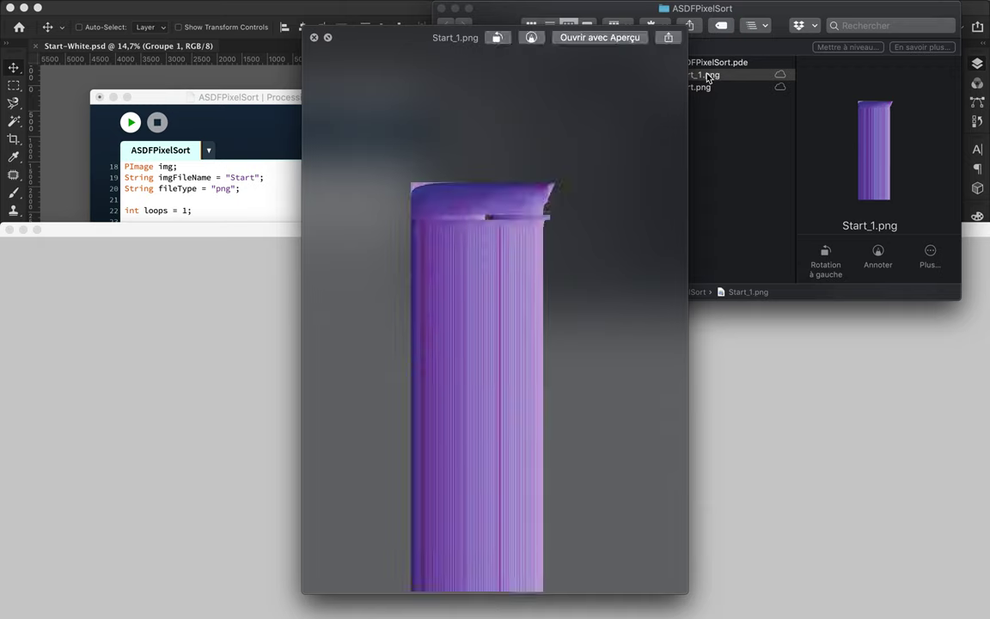
pyautogui.press('space')
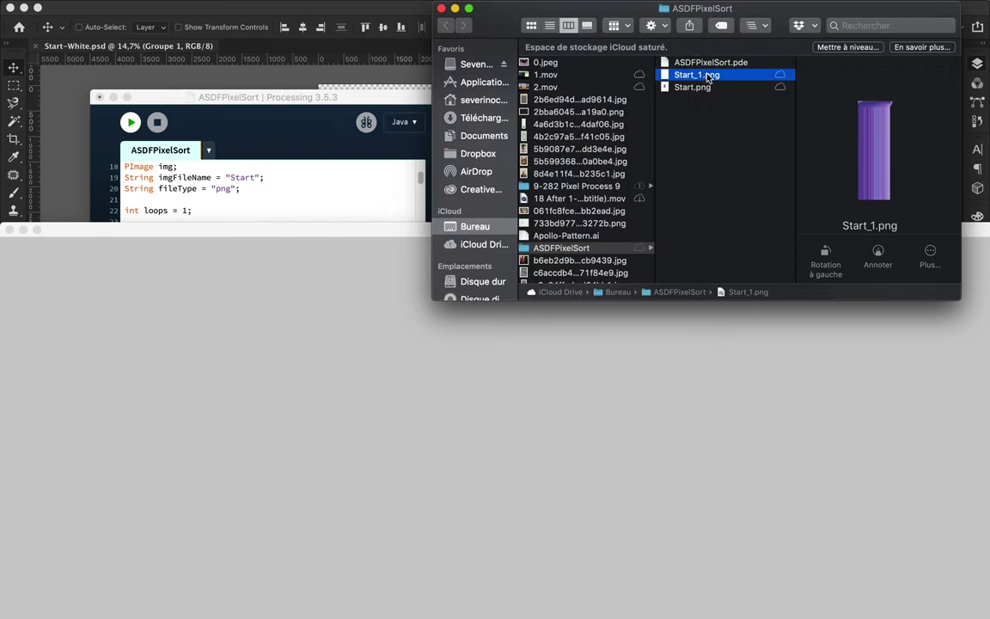
pyautogui.click(661, 150)
pyautogui.click(766, 78)
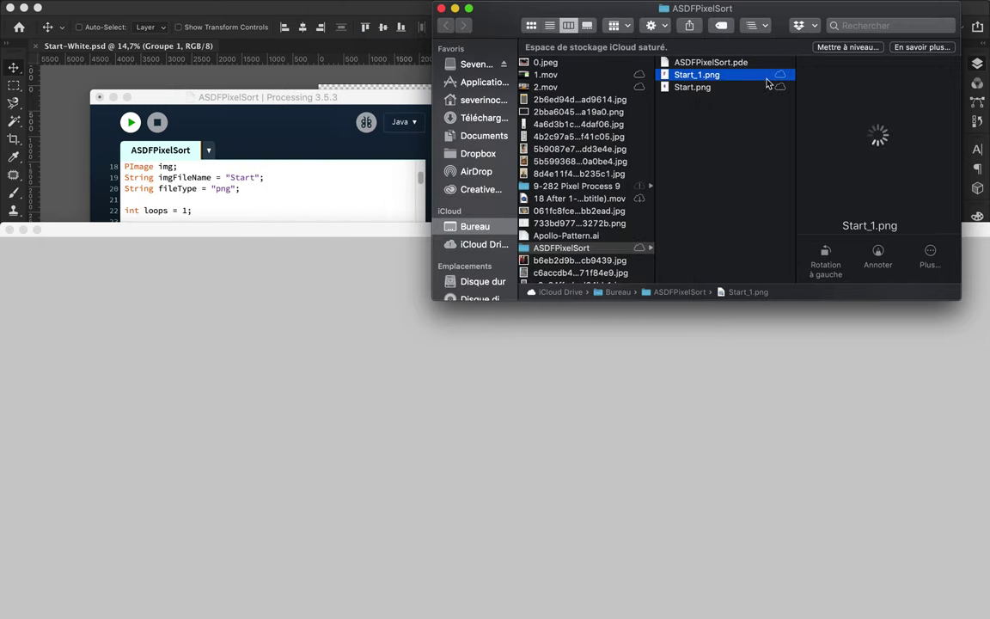
pyautogui.press('space')
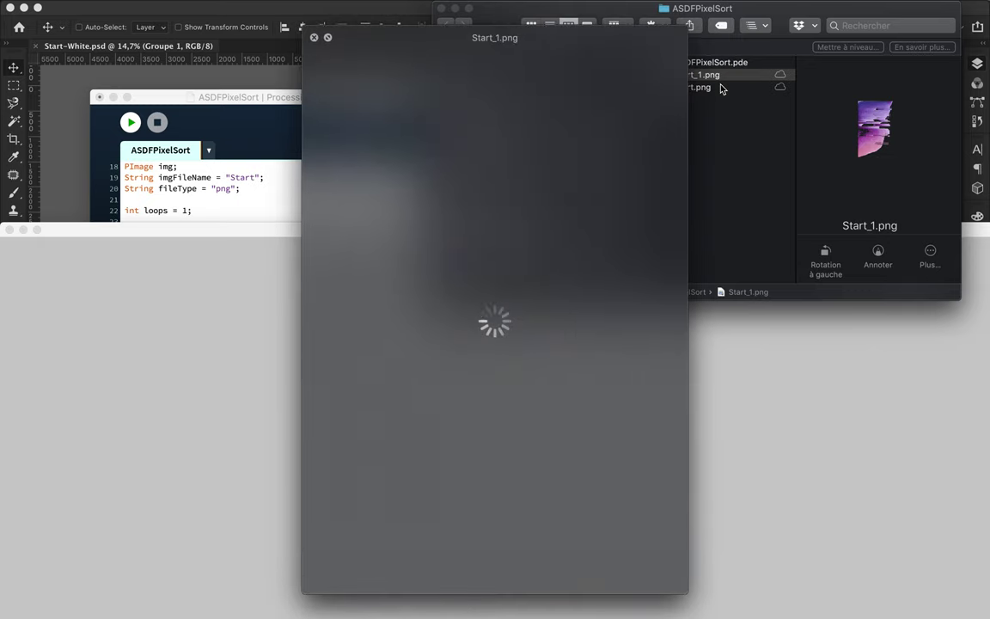
pyautogui.press('space')
# Return to the Processing sketch code and scroll to the mode setting.
pyautogui.click(249, 97)
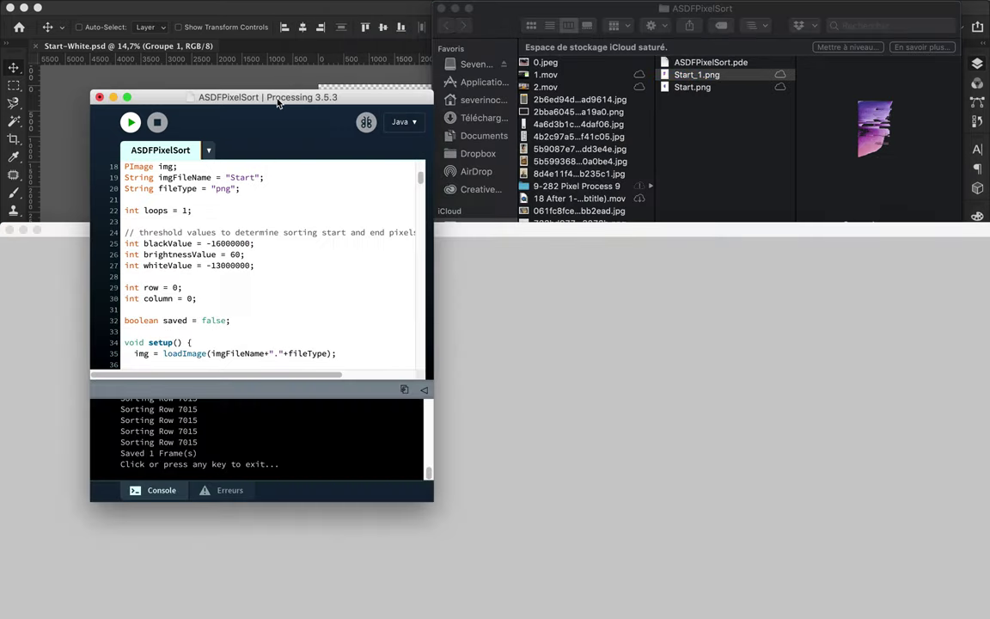
pyautogui.scroll(5, 249, 250)
pyautogui.scroll(2, 257, 232)
pyautogui.scroll(2, 245, 245)
pyautogui.scroll(-1, 240, 254)
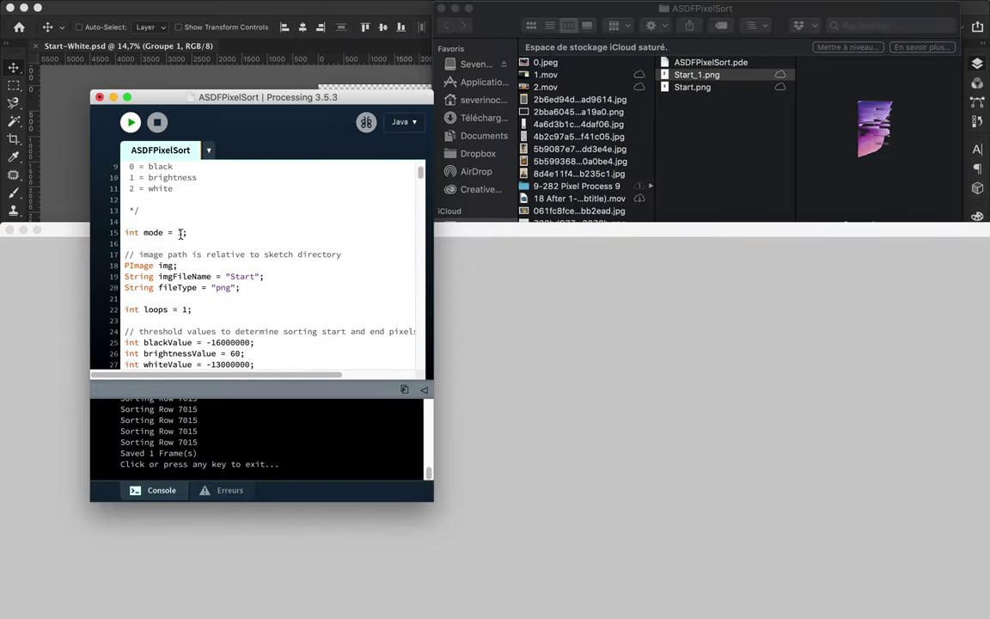
pyautogui.write('2')
# Run the sort in mode 2, then delete the unwanted Start_2.png output.
pyautogui.click(530, 237)
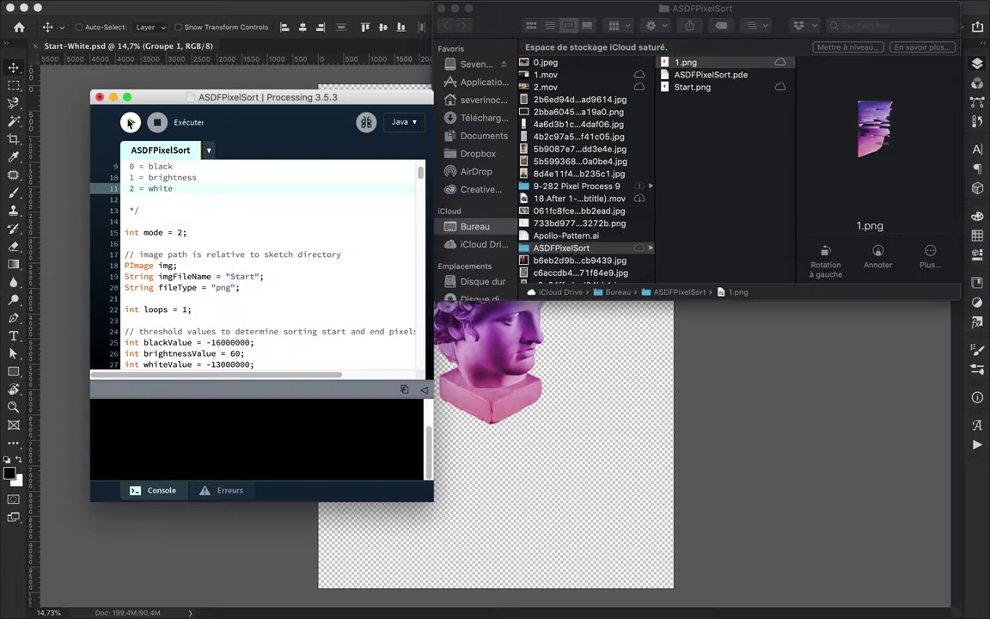
pyautogui.click(129, 122)
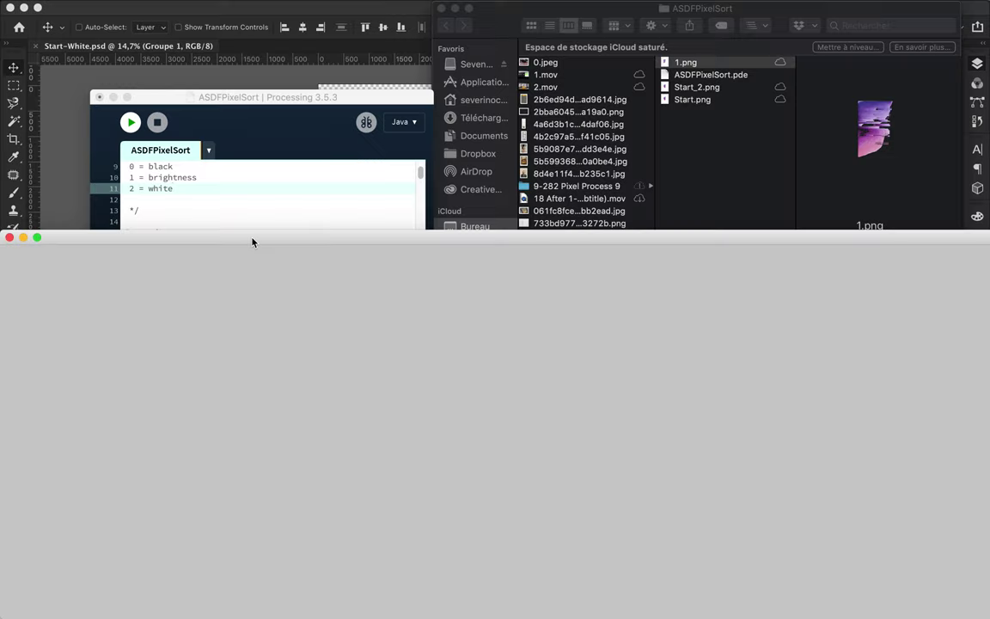
pyautogui.click(700, 88)
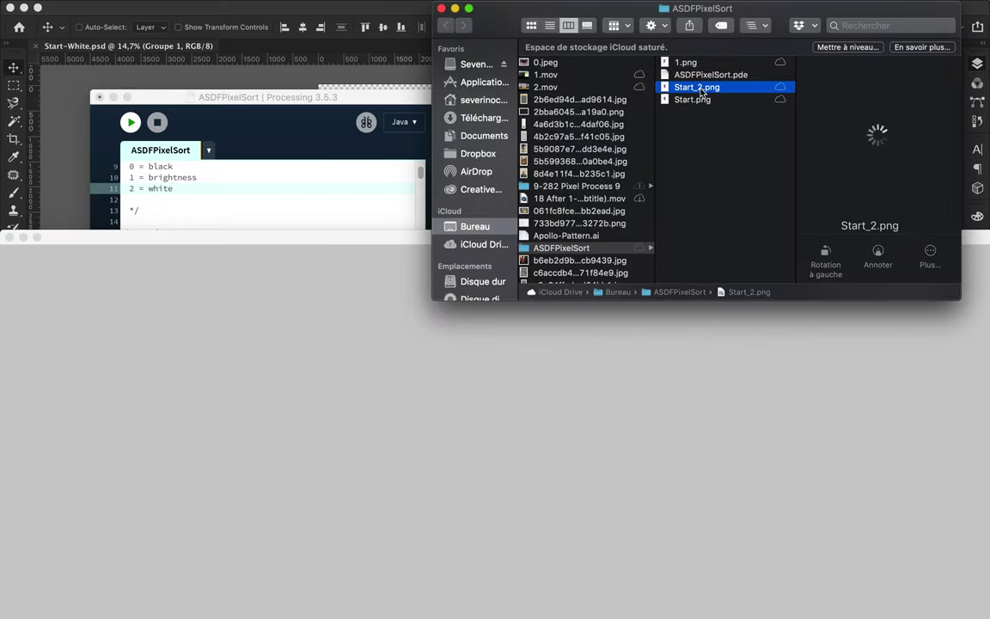
pyautogui.press('super+BackSpace')
# Set the row start to 5 in the code and rerun the pixel sort in brightness mode.
pyautogui.click(182, 228)
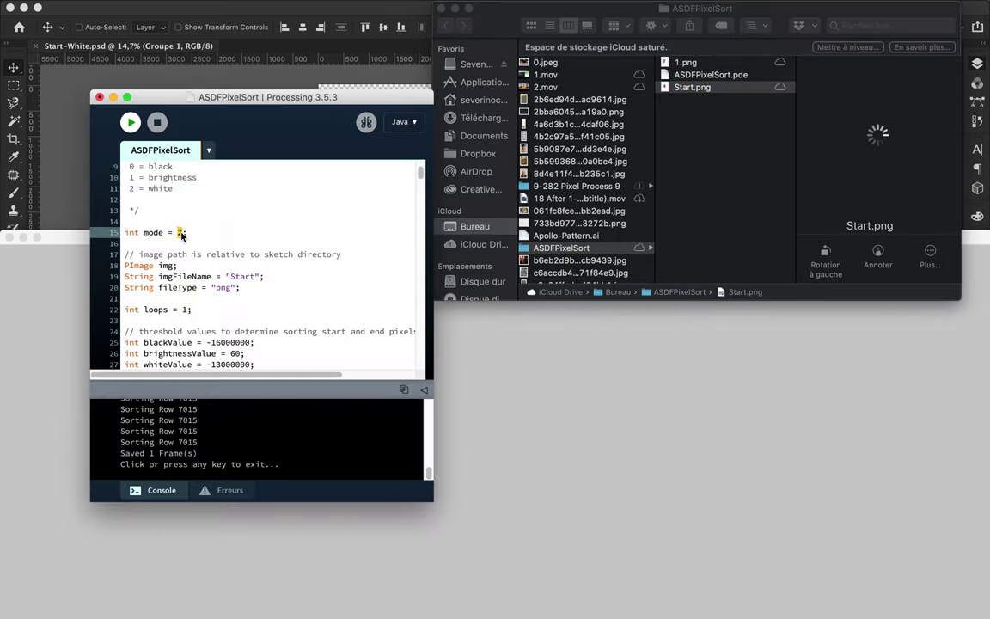
pyautogui.scroll(-3, 178, 283)
pyautogui.write('1')
pyautogui.doubleClick(175, 331)
pyautogui.write('5')
pyautogui.doubleClick(189, 343)
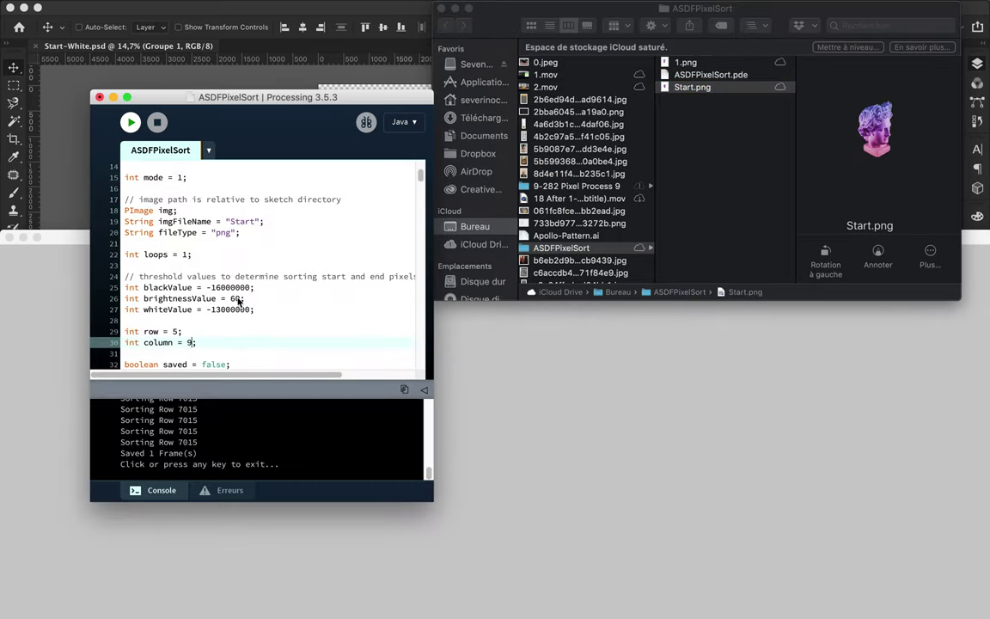
pyautogui.doubleClick(232, 298)
pyautogui.click(130, 123)
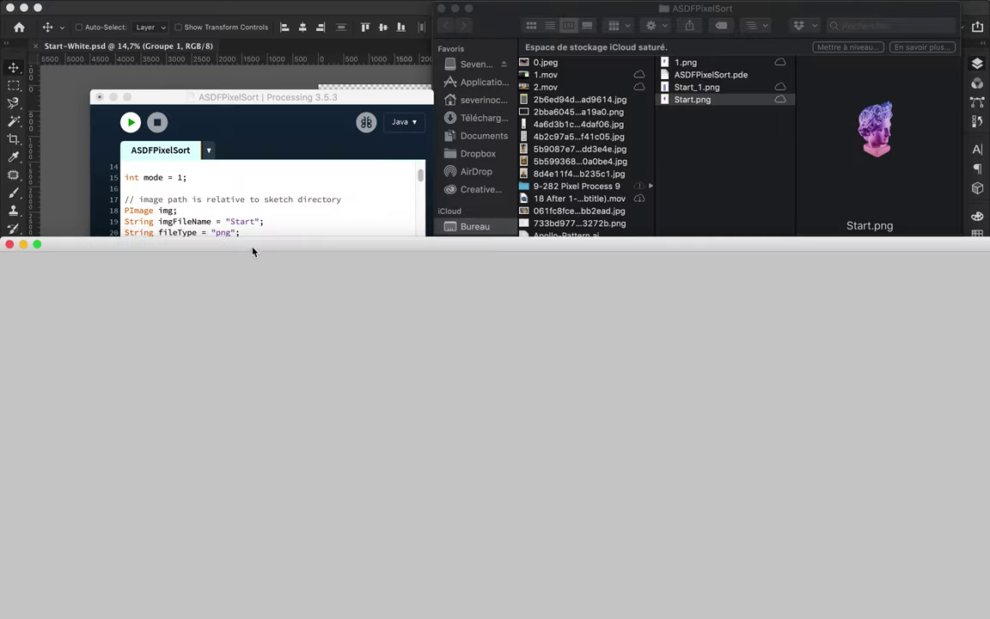
# Preview Start_1.png, then edit the sketch to brightness 80, row 15 and column 39.
pyautogui.click(739, 86)
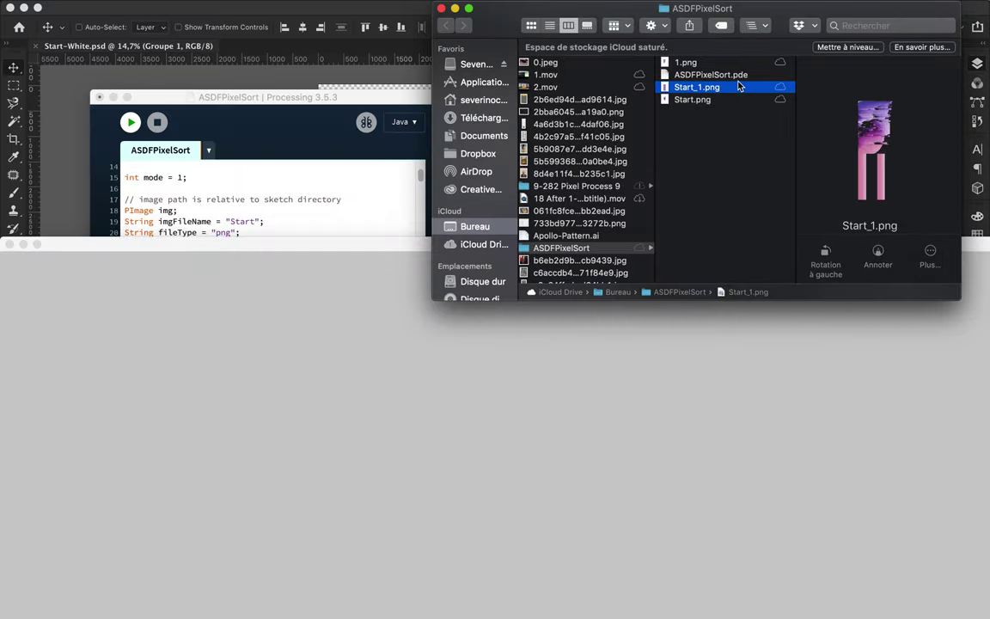
pyautogui.press('space')
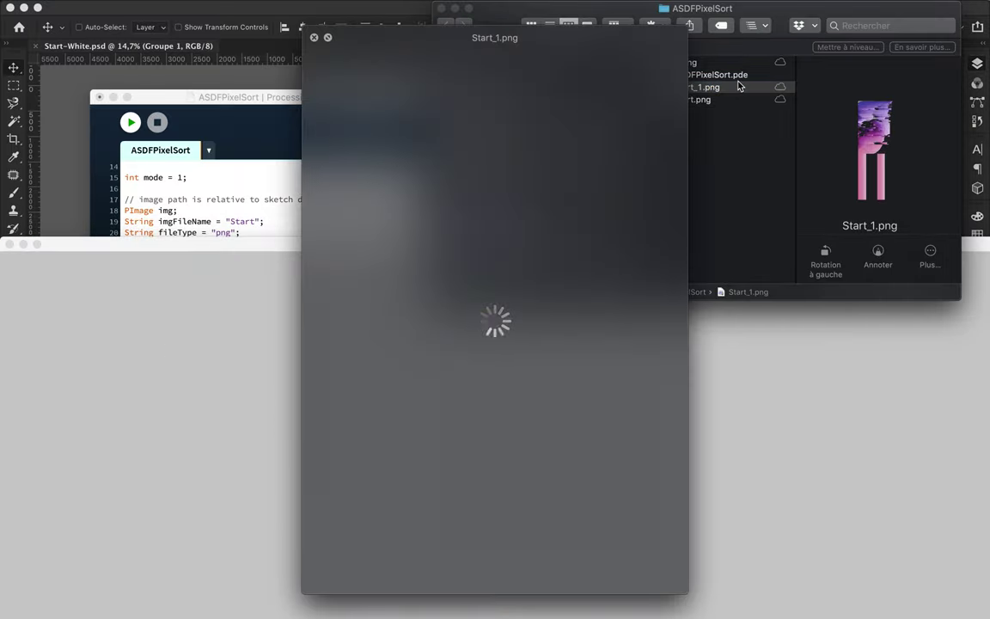
pyautogui.click(314, 37)
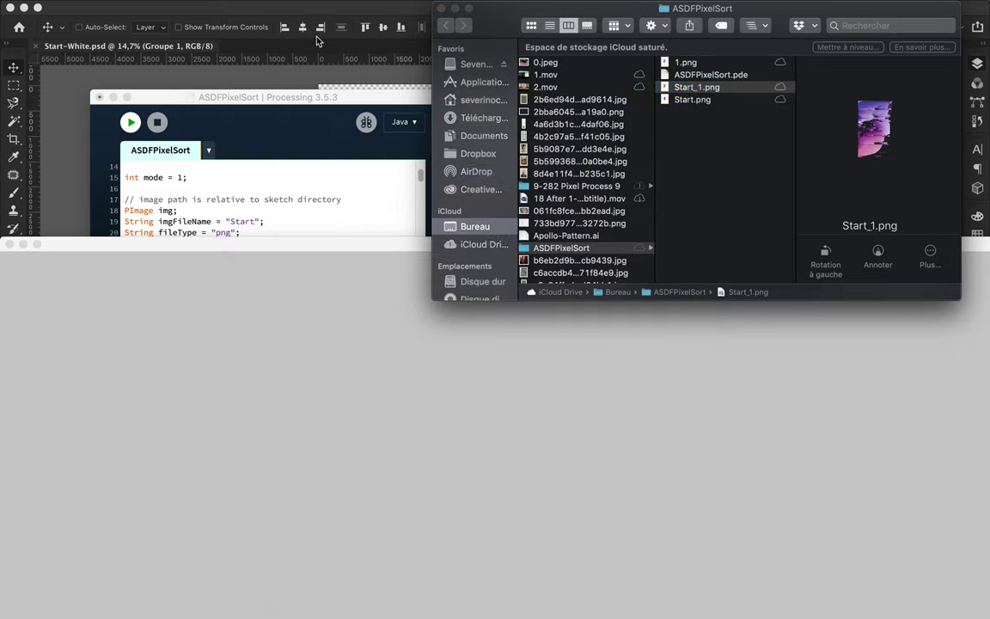
pyautogui.moveTo(360, 246); pyautogui.dragTo(359, 175)
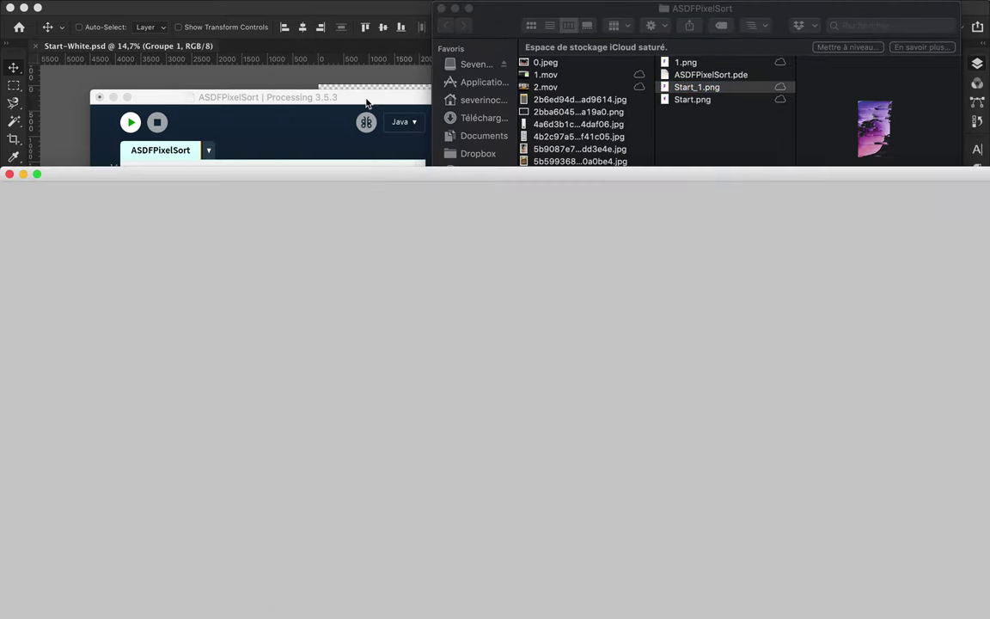
pyautogui.click(194, 288)
pyautogui.press('Up')
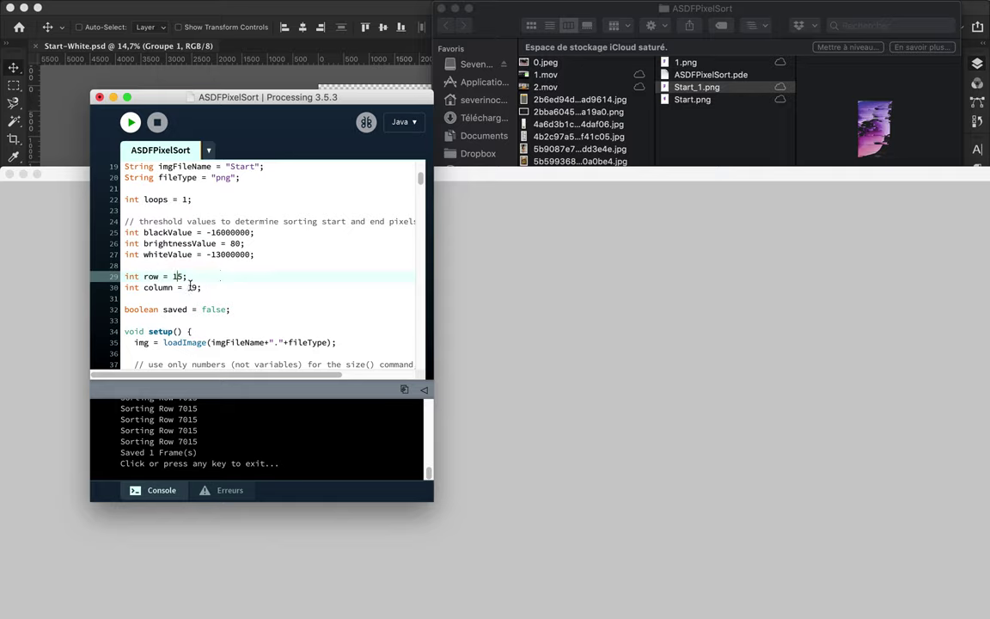
pyautogui.click(189, 287)
pyautogui.click(526, 183)
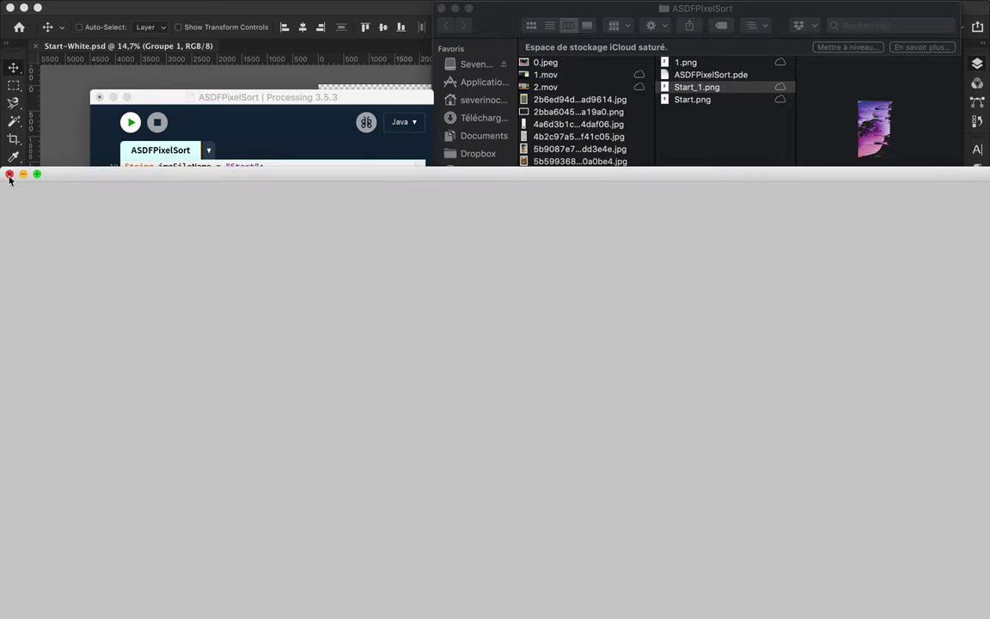
# Rename Start_1.png to 2.png and rerun the pixel-sort sketch.
pyautogui.click(696, 87)
pyautogui.press('Return')
pyautogui.write('2')
pyautogui.press('Return')
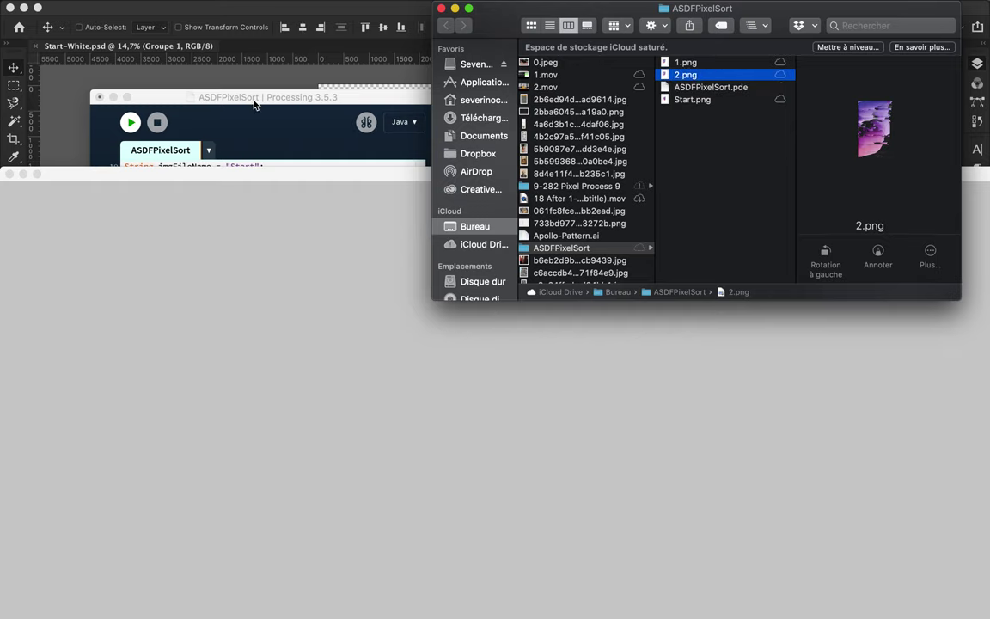
pyautogui.click(130, 123)
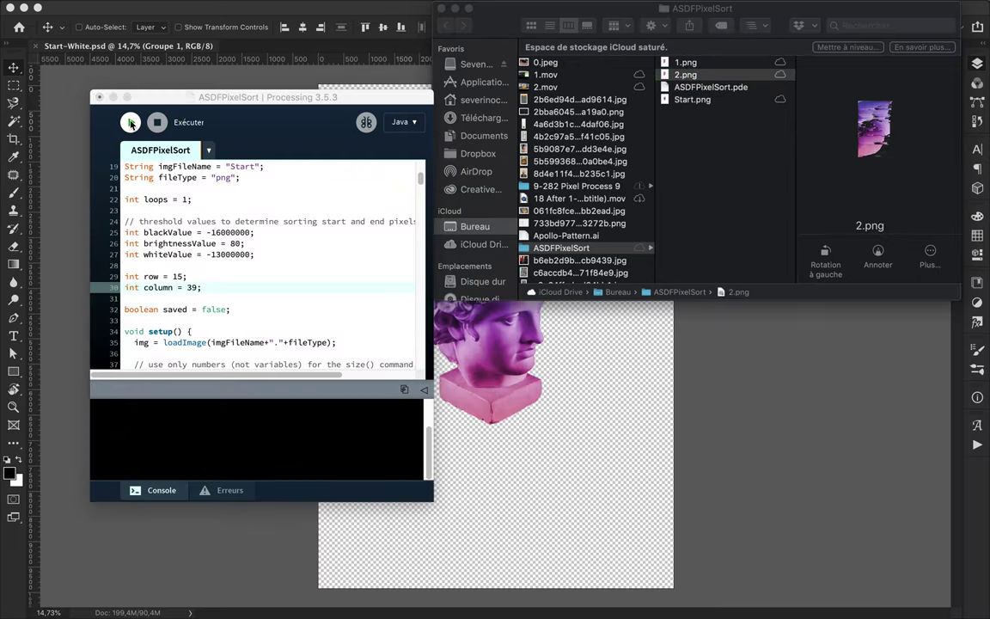
# Preview 2.png, move the sketch window down, and select the new Start_1.png.
pyautogui.press('super+Tab')
pyautogui.press('Return')
pyautogui.press('Return')
pyautogui.press('space')
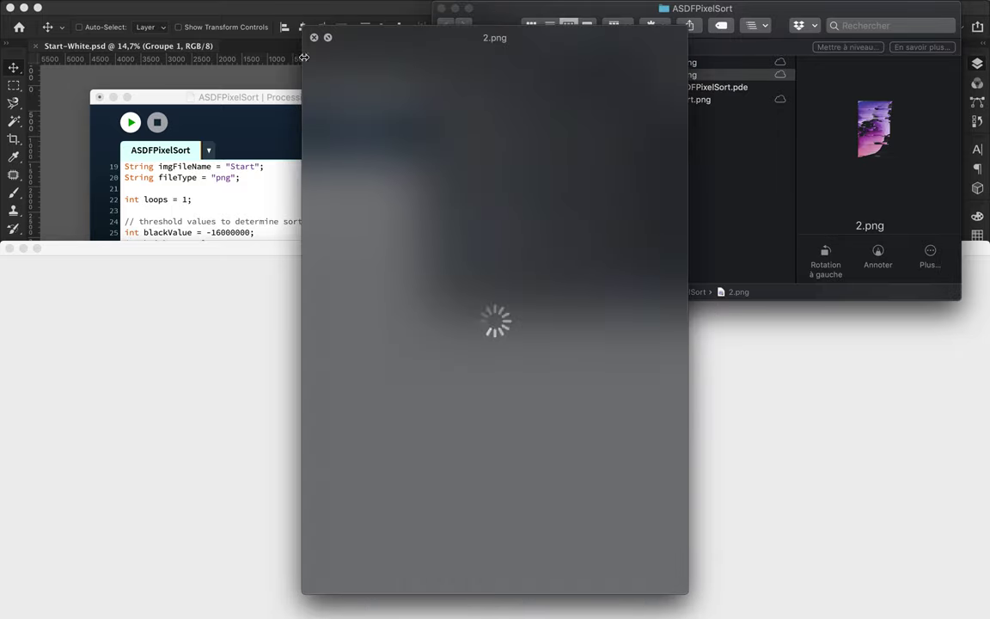
pyautogui.click(314, 38)
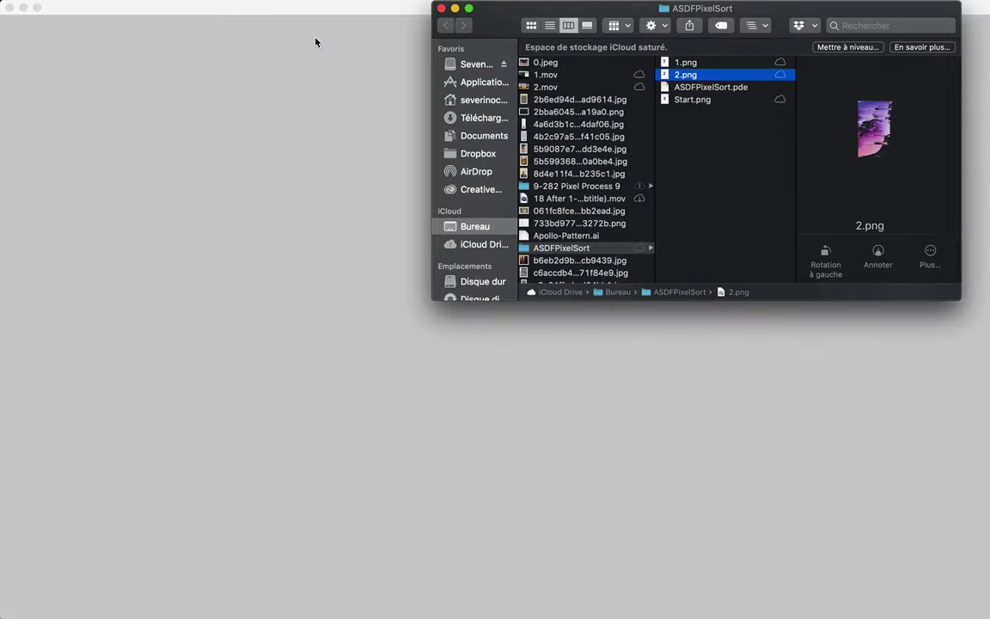
pyautogui.click(315, 41)
pyautogui.moveTo(305, 8); pyautogui.dragTo(305, 311)
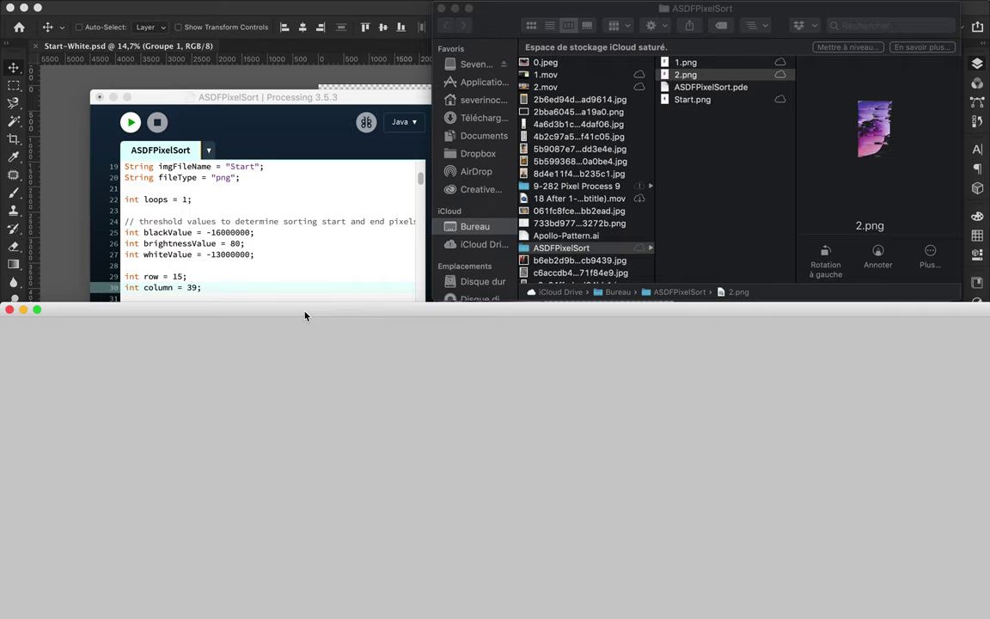
pyautogui.click(698, 100)
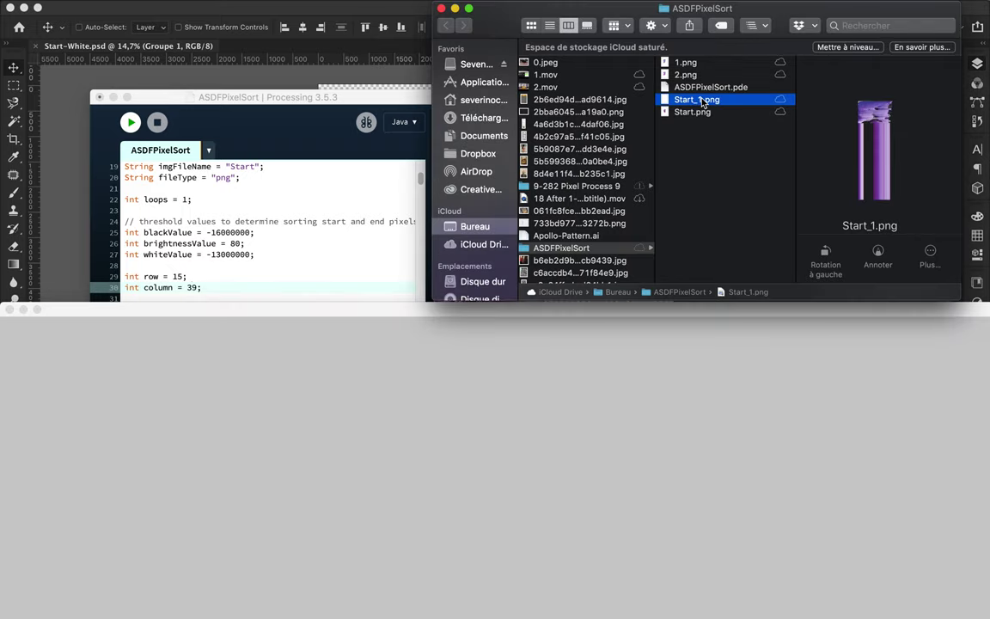
# Preview the new Start_1.png alongside 2.png to compare them.
pyautogui.press('space')
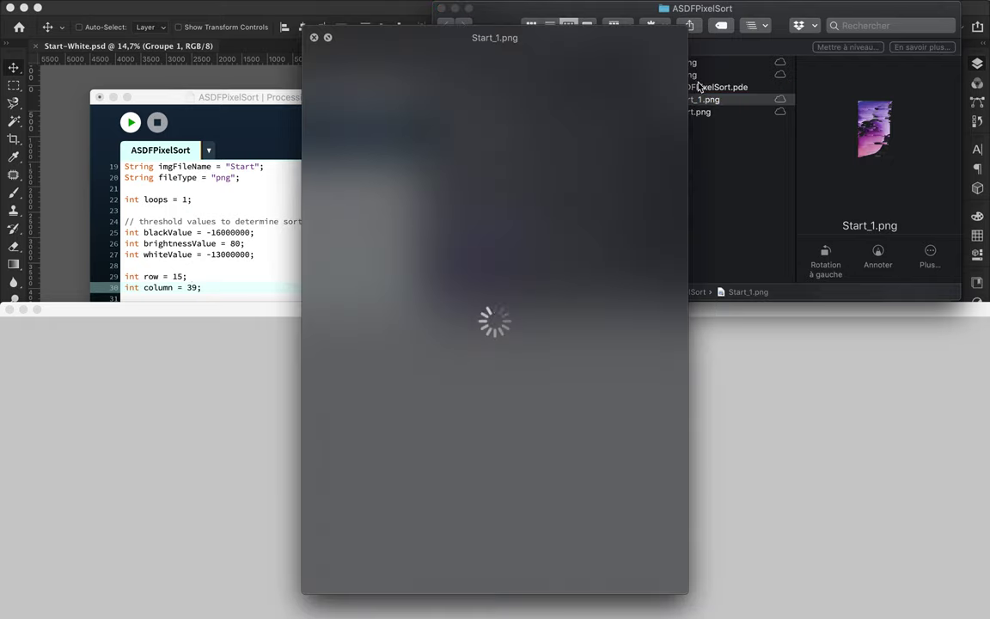
pyautogui.press('Up')
pyautogui.press('Up')
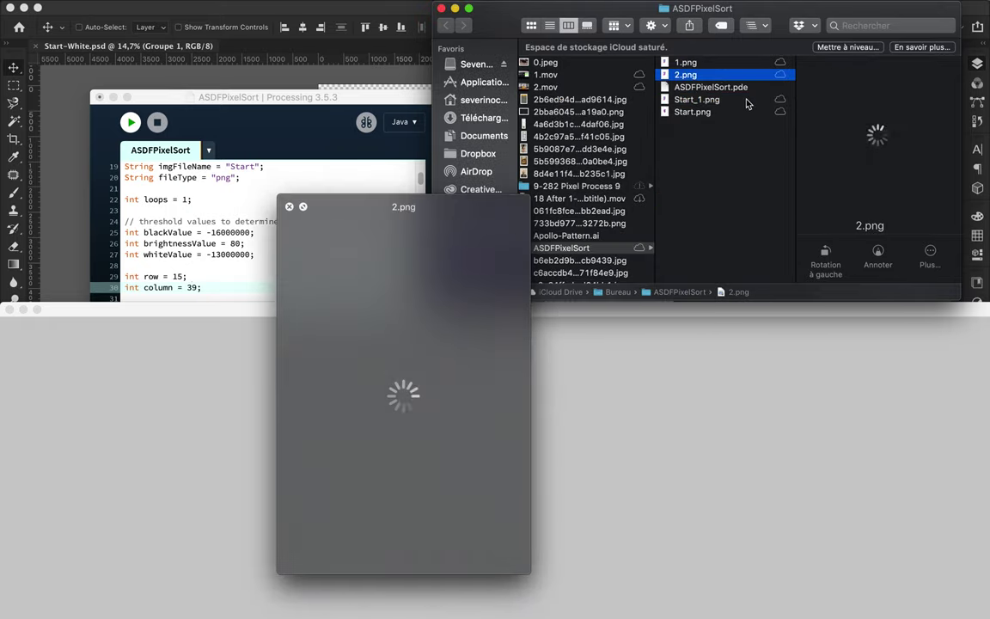
pyautogui.click(746, 100)
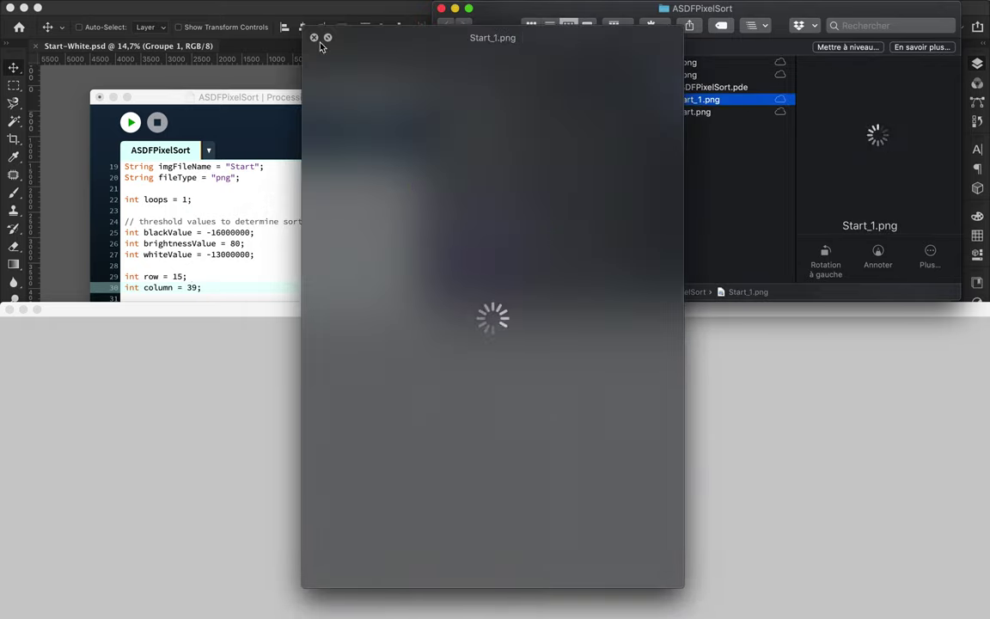
pyautogui.press('space')
# Rename the sorted output to 3.png and run the pixel-sort sketch again.
pyautogui.press('Return')
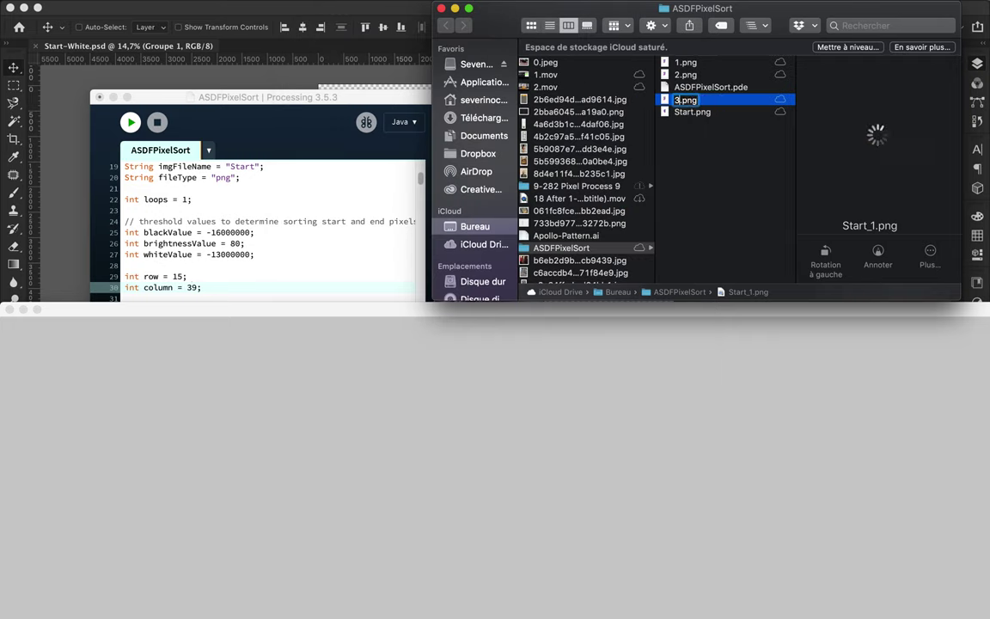
pyautogui.write('3')
pyautogui.press('Return')
pyautogui.click(225, 289)
pyautogui.press('super+z')
pyautogui.press('super+z')
pyautogui.scroll(2, 284, 292)
pyautogui.click(234, 310)
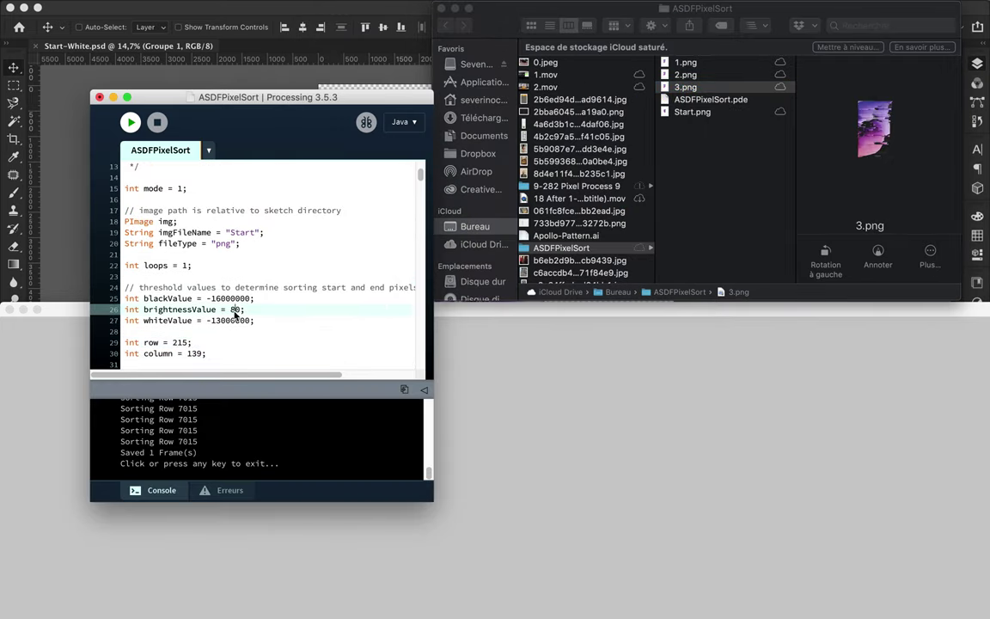
pyautogui.write('5')
pyautogui.click(130, 122)
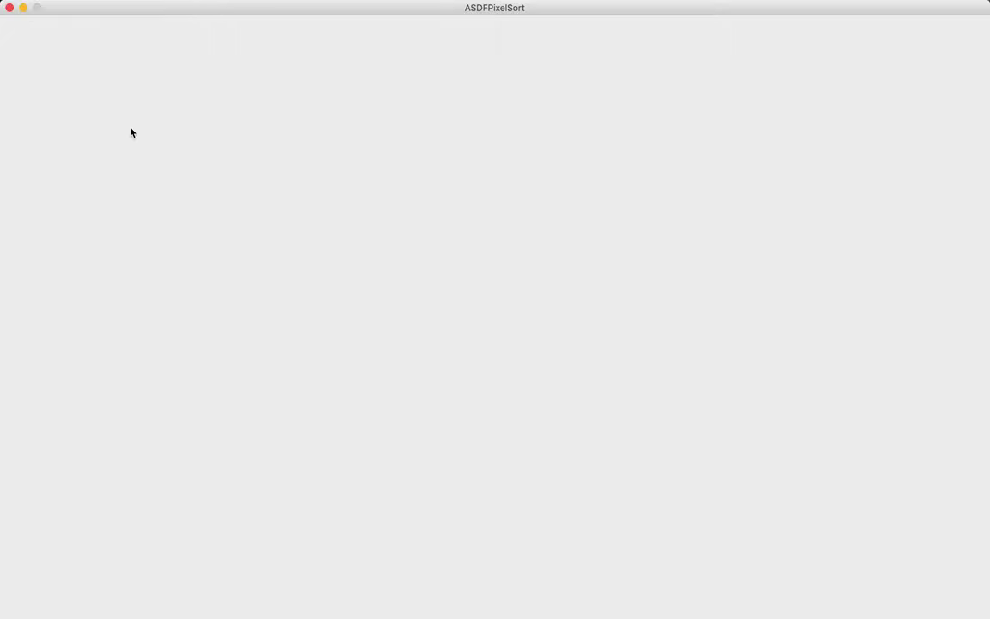
# Preview 3.png and 2.png back and forth to compare the sorts.
pyautogui.click(718, 88)
pyautogui.press('space')
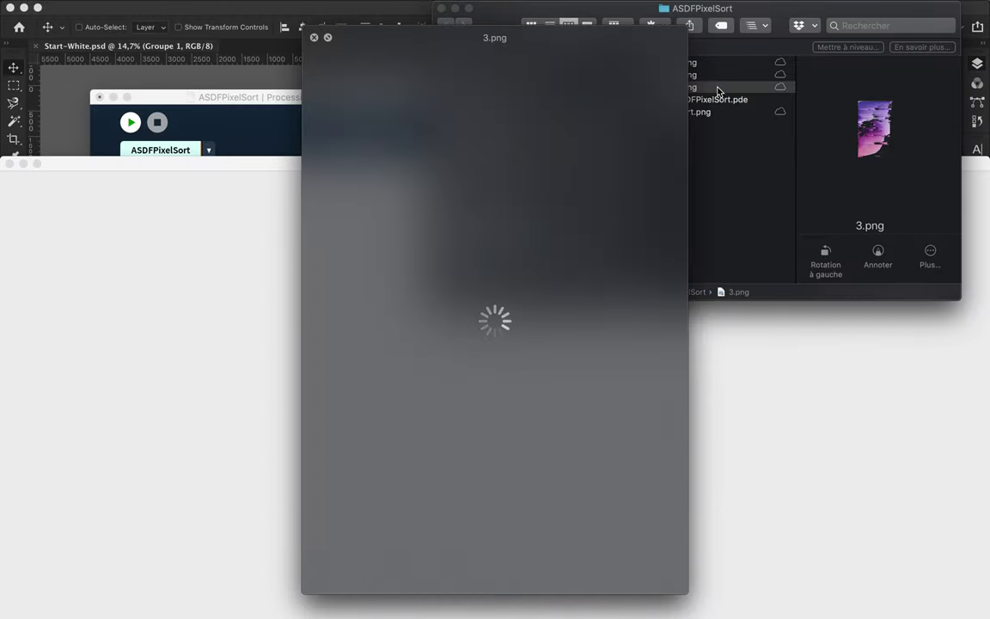
pyautogui.press('Up')
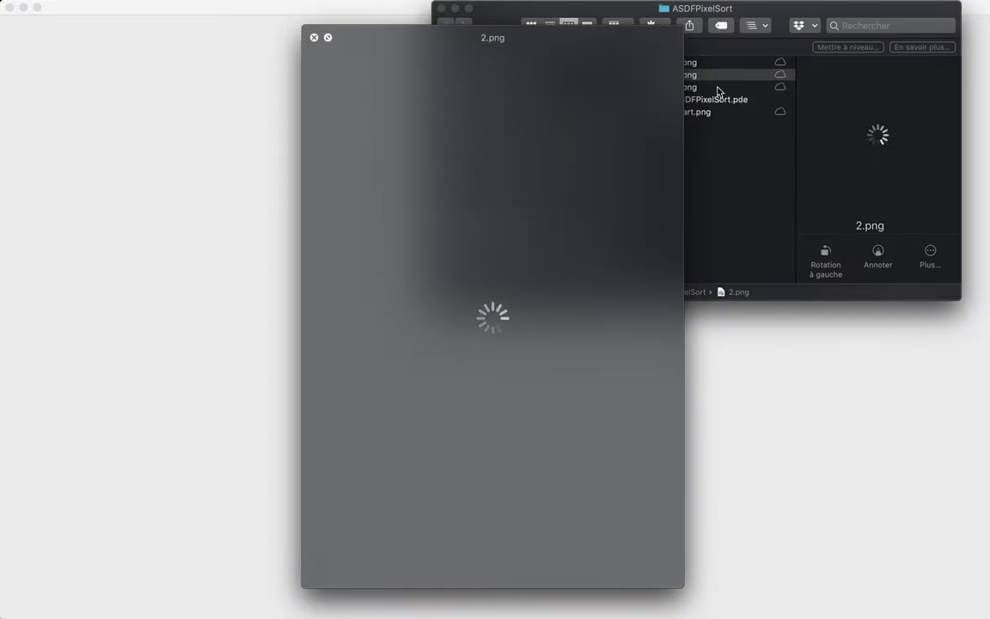
pyautogui.press('Down')
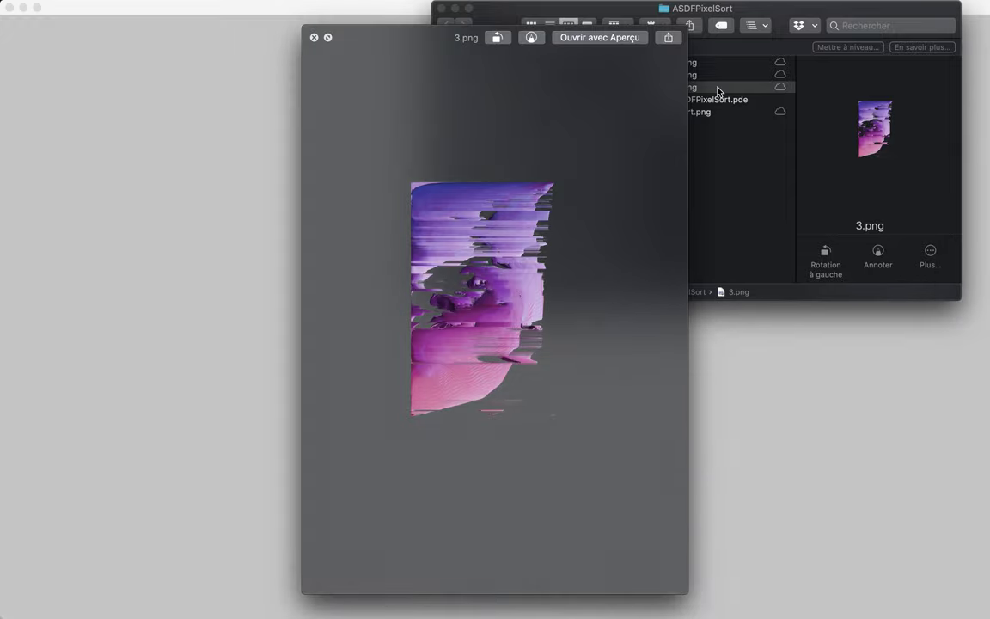
pyautogui.press('Down')
pyautogui.press('space')
pyautogui.press('super+o')
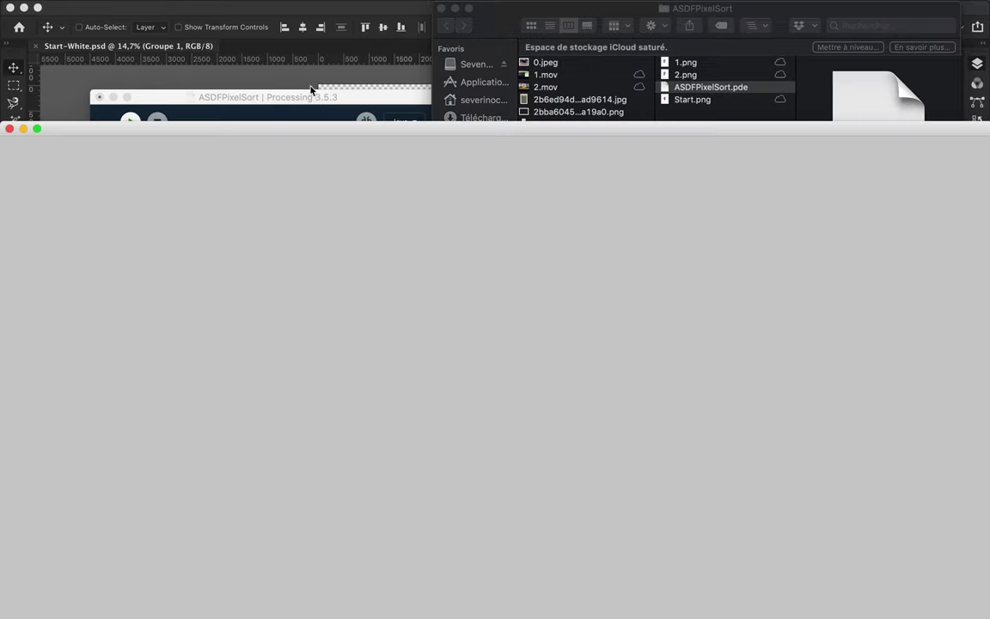
# In the sorting code, set the y start value to 11 and yend to 1.
pyautogui.scroll(-3, 338, 177)
pyautogui.scroll(-5, 338, 177)
pyautogui.scroll(-4, 289, 223)
pyautogui.scroll(-4, 291, 225)
pyautogui.scroll(-9, 290, 225)
pyautogui.scroll(-1, 289, 224)
pyautogui.scroll(-1, 290, 223)
pyautogui.click(170, 193)
pyautogui.click(188, 225)
pyautogui.scroll(-7, 272, 217)
pyautogui.scroll(-8, 271, 216)
pyautogui.scroll(-1, 271, 216)
pyautogui.click(172, 214)
pyautogui.write('11')
pyautogui.doubleClick(187, 247)
pyautogui.write('1')
pyautogui.scroll(-3, 250, 231)
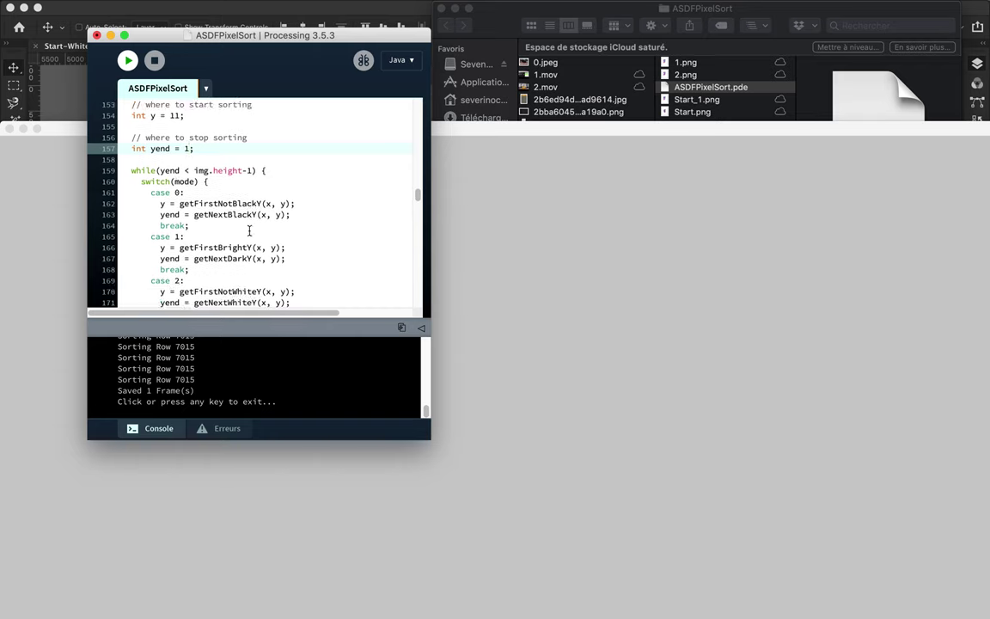
# Delete Start_1.png in Finder, set row and column to 3, and rerun the sketch.
pyautogui.click(727, 101)
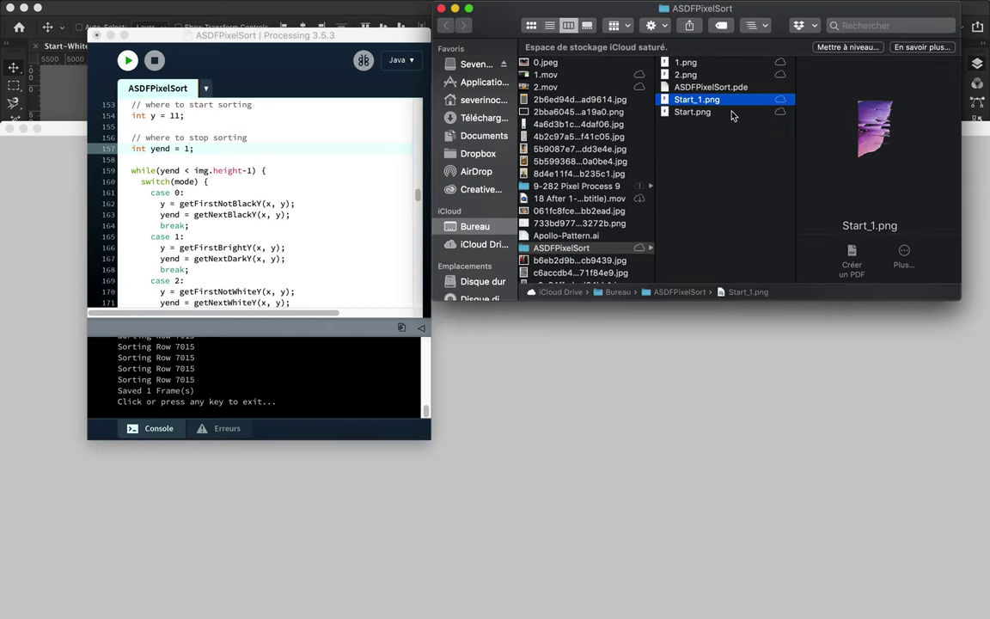
pyautogui.press('super+BackSpace')
pyautogui.scroll(20, 248, 212)
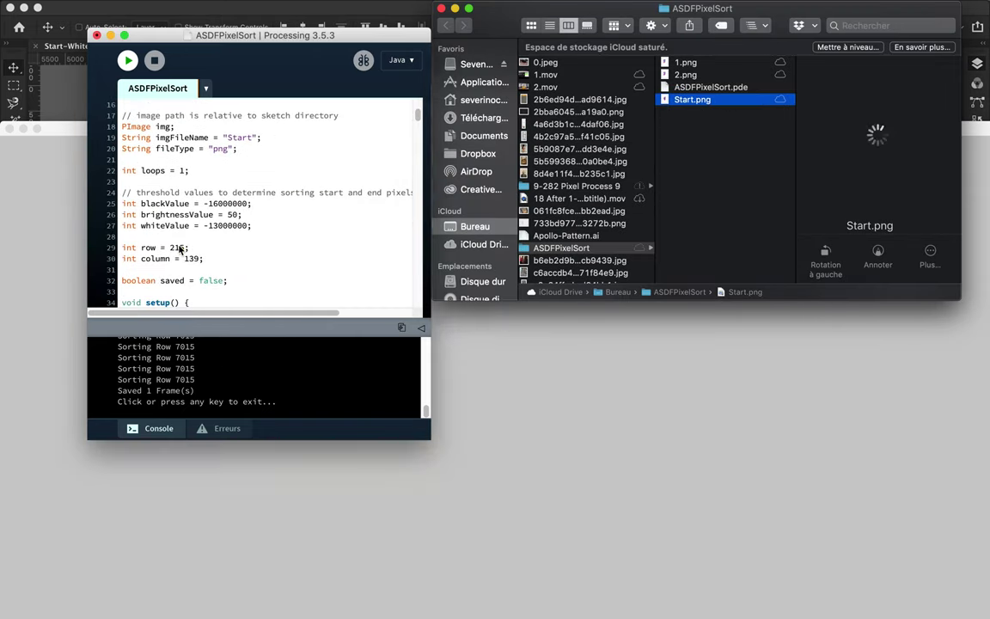
pyautogui.click(177, 247)
pyautogui.press('BackSpace')
pyautogui.write('3')
pyautogui.doubleClick(193, 258)
pyautogui.write('3')
pyautogui.click(127, 60)
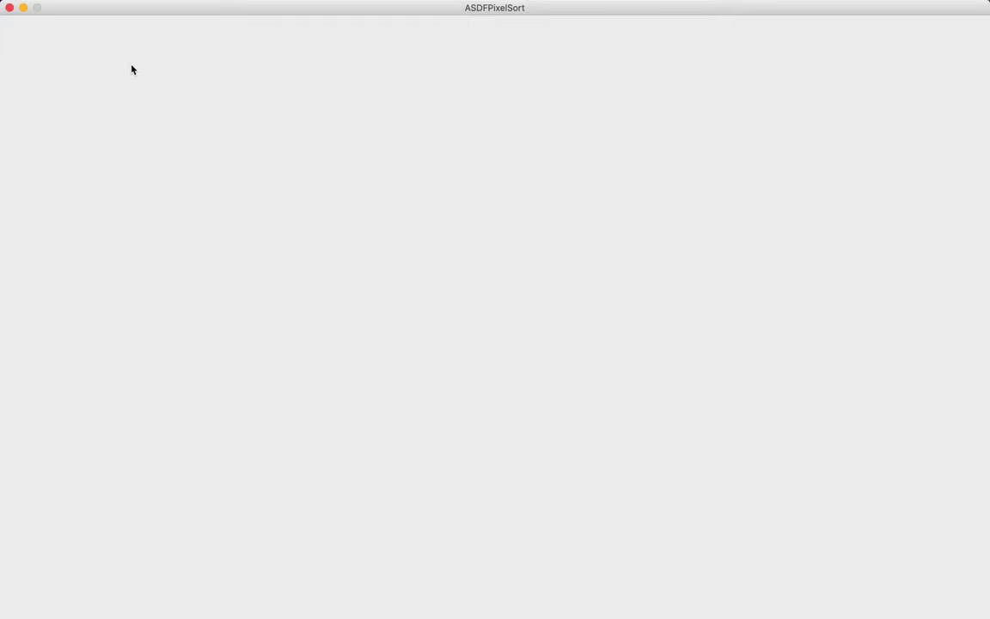
# Move the sketch window aside and, in Photoshop, tuck Rectangle 1 into Groupe 1.
pyautogui.moveTo(216, 7)
pyautogui.mouseDown()
pyautogui.moveTo(217, 360)
pyautogui.moveTo(215, 310)
pyautogui.mouseUp()
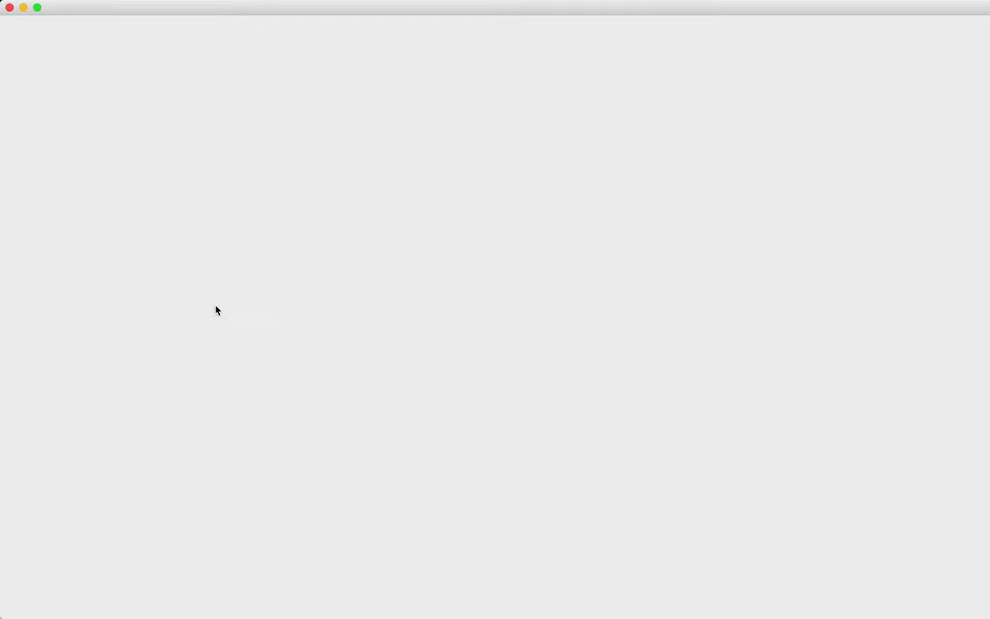
pyautogui.moveTo(216, 309)
pyautogui.mouseDown()
pyautogui.moveTo(201, 367)
pyautogui.moveTo(211, 278)
pyautogui.mouseUp()
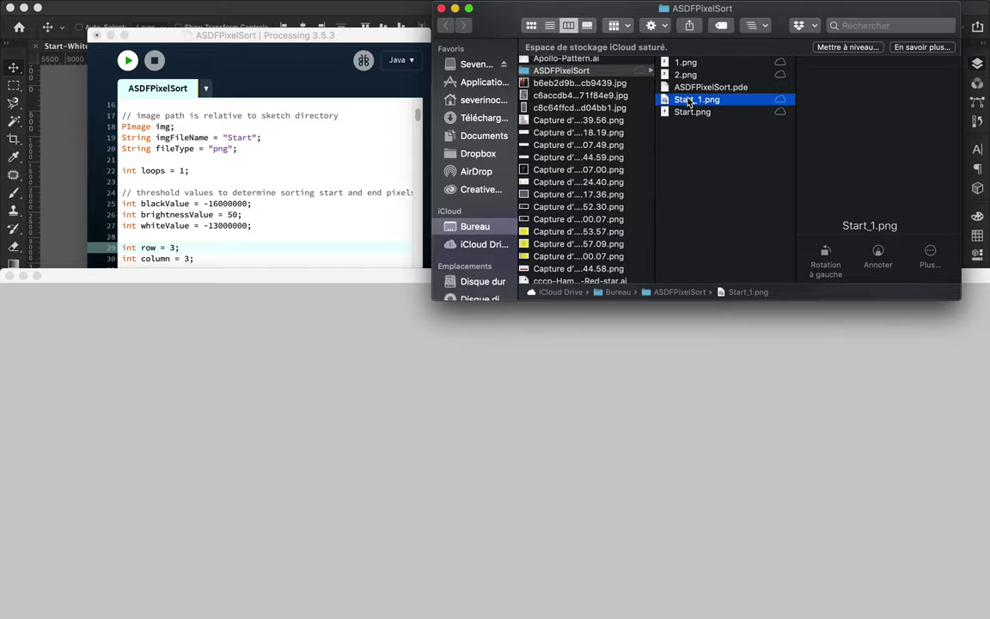
pyautogui.click(76, 162)
pyautogui.moveTo(859, 153); pyautogui.dragTo(859, 131)
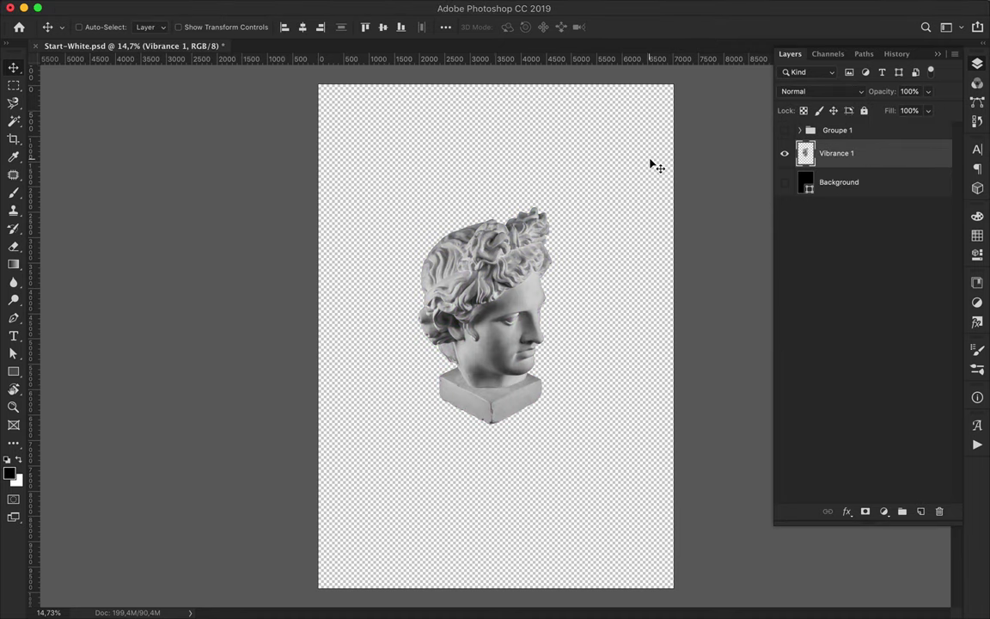
pyautogui.click(124, 6)
pyautogui.moveTo(146, 196)
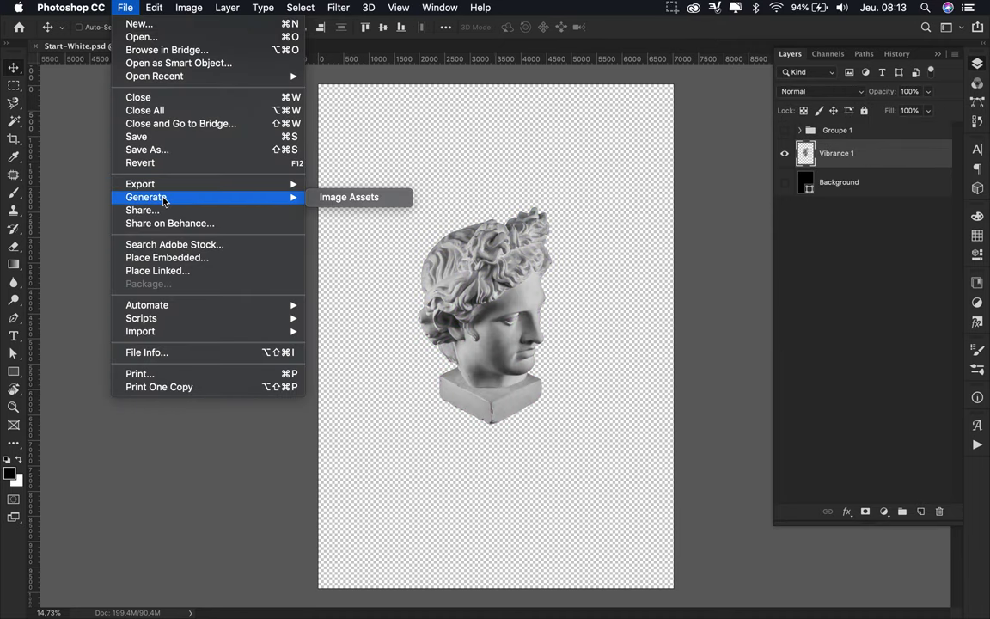
# Quick Export the greyscale Apollo image as a PNG named Start.png.
pyautogui.click(367, 185)
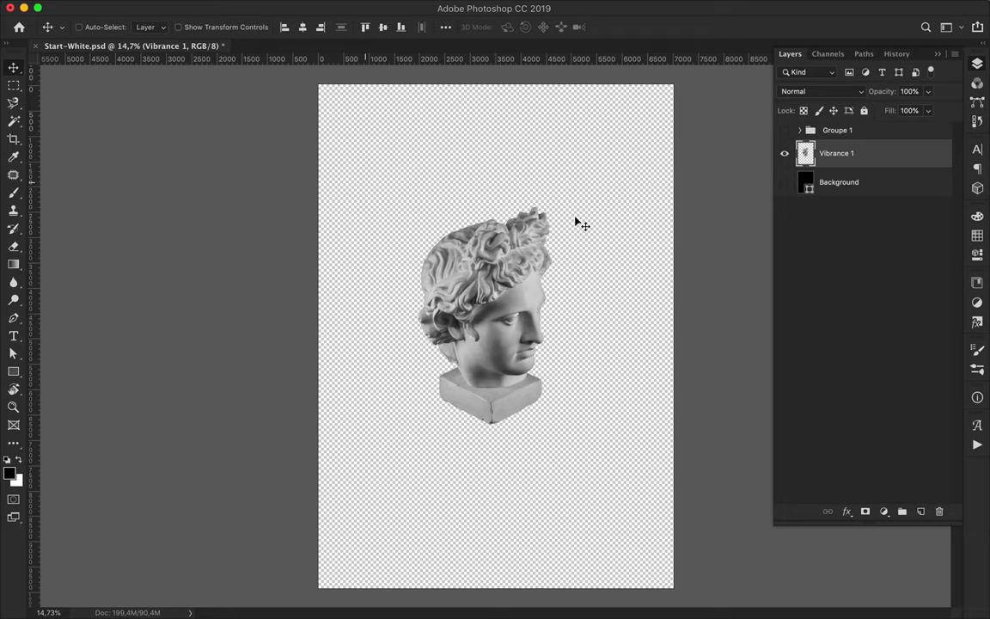
pyautogui.press('Right')
pyautogui.press('BackSpace')
pyautogui.press('BackSpace')
pyautogui.press('BackSpace')
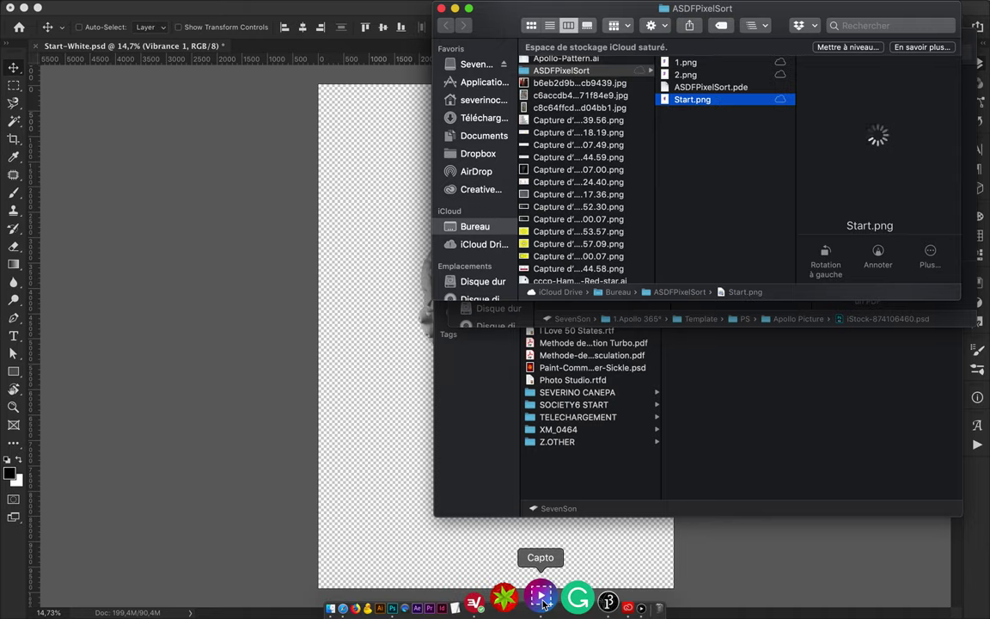
# In Processing, change imgFileName to "Start" and run the sketch.
pyautogui.click(530, 593)
pyautogui.click(574, 593)
pyautogui.click(446, 606)
pyautogui.click(378, 601)
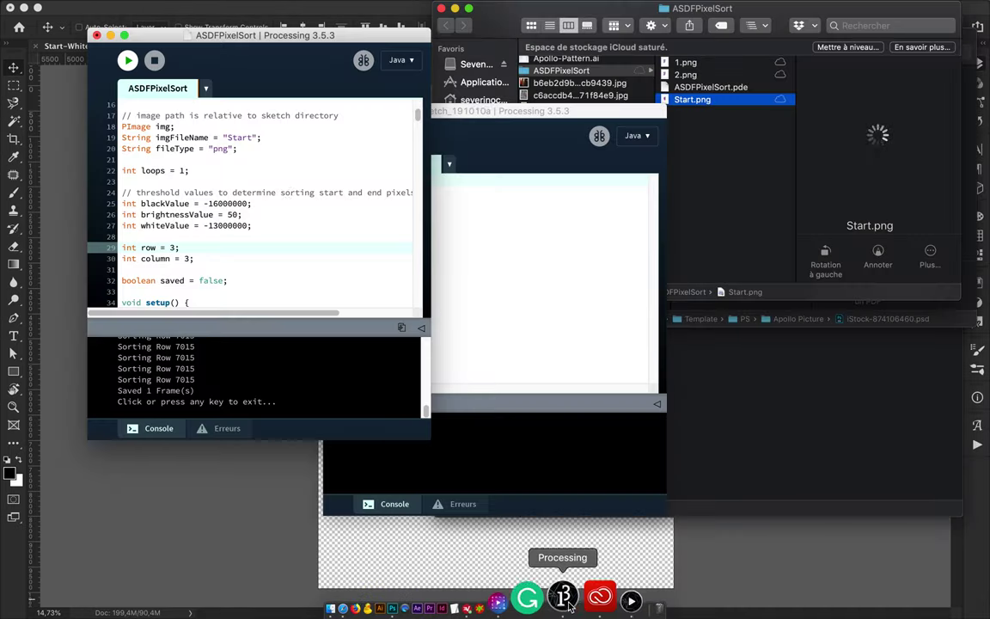
pyautogui.click(559, 601)
pyautogui.scroll(-15, 231, 216)
pyautogui.scroll(15, 231, 215)
pyautogui.doubleClick(241, 148)
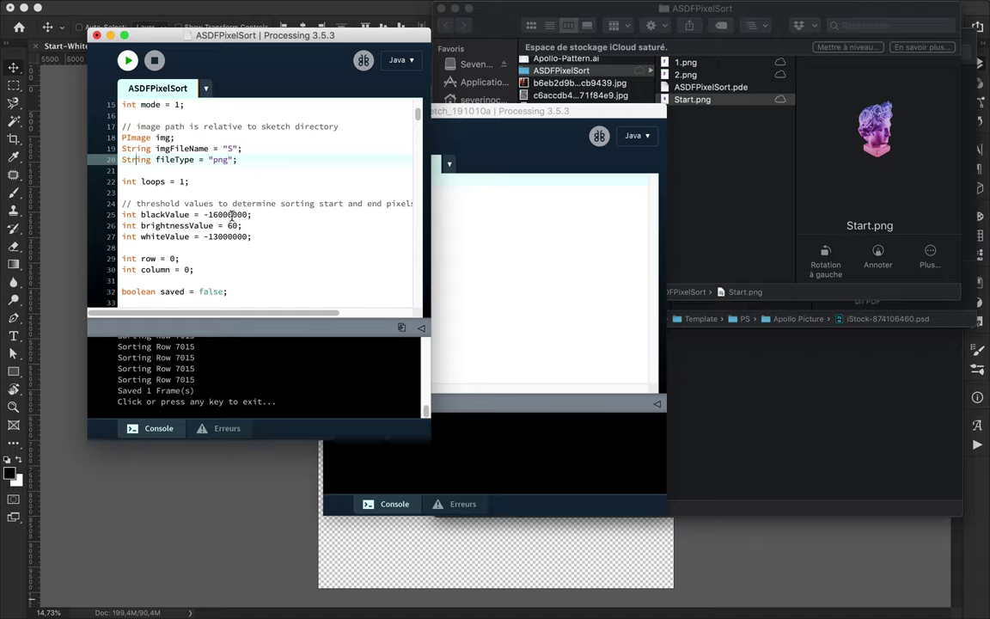
pyautogui.write('Start')
pyautogui.click(127, 60)
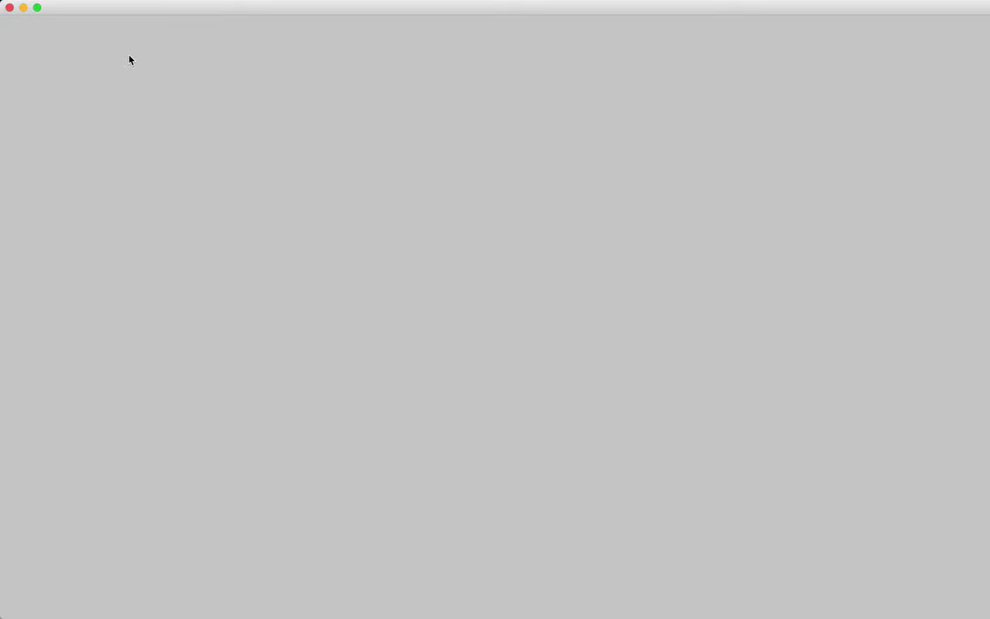
# Compare Start_1.png with 2.png in Finder, then delete Start_1.png.
pyautogui.moveTo(212, 13); pyautogui.dragTo(212, 266)
pyautogui.click(383, 611)
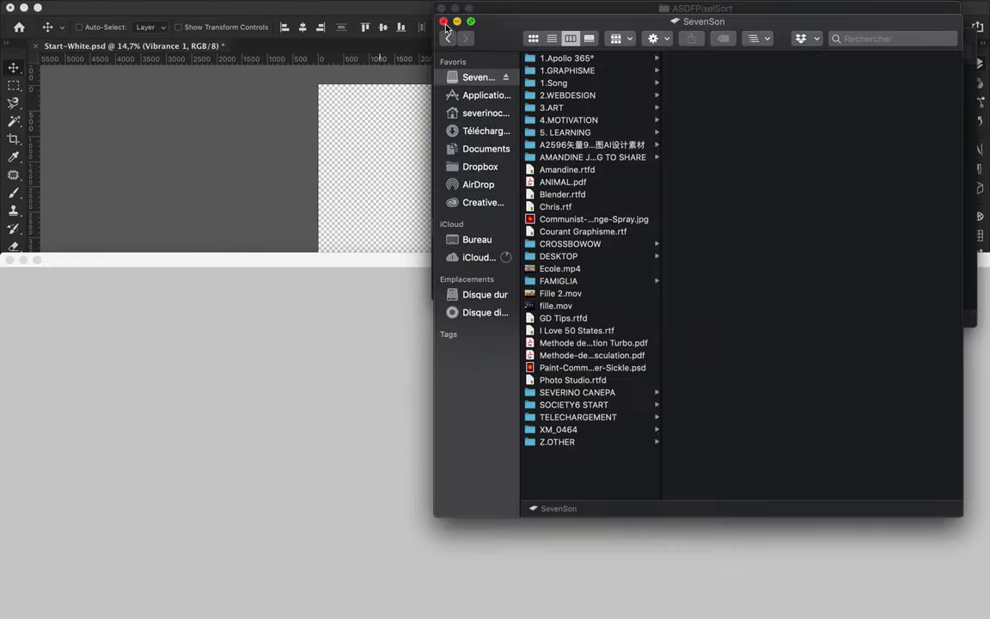
pyautogui.click(698, 100)
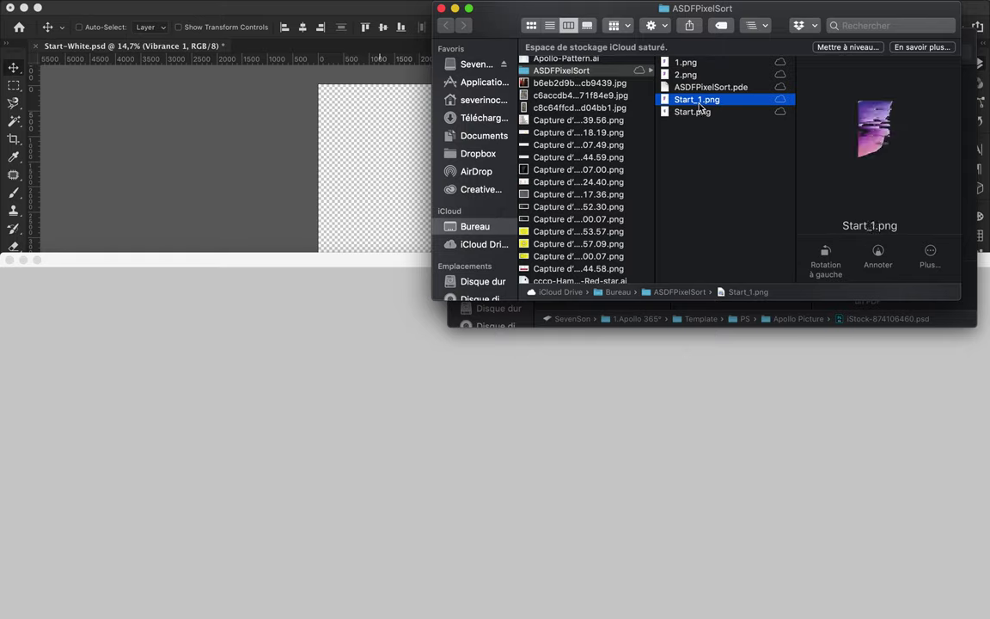
pyautogui.press('Up')
pyautogui.press('Up')
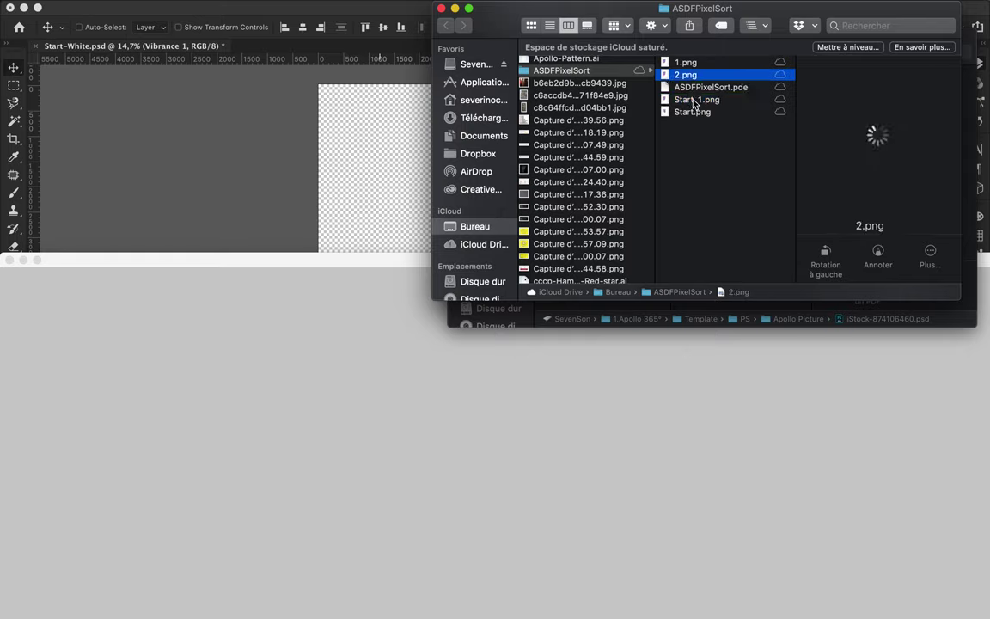
pyautogui.press('Down')
pyautogui.press('Down')
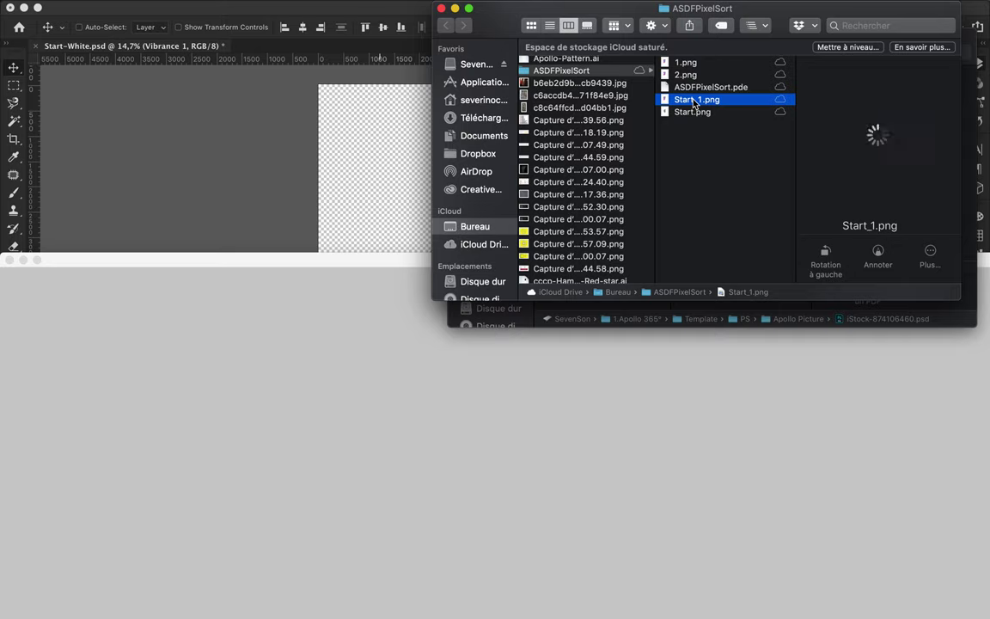
pyautogui.press('super+BackSpace')
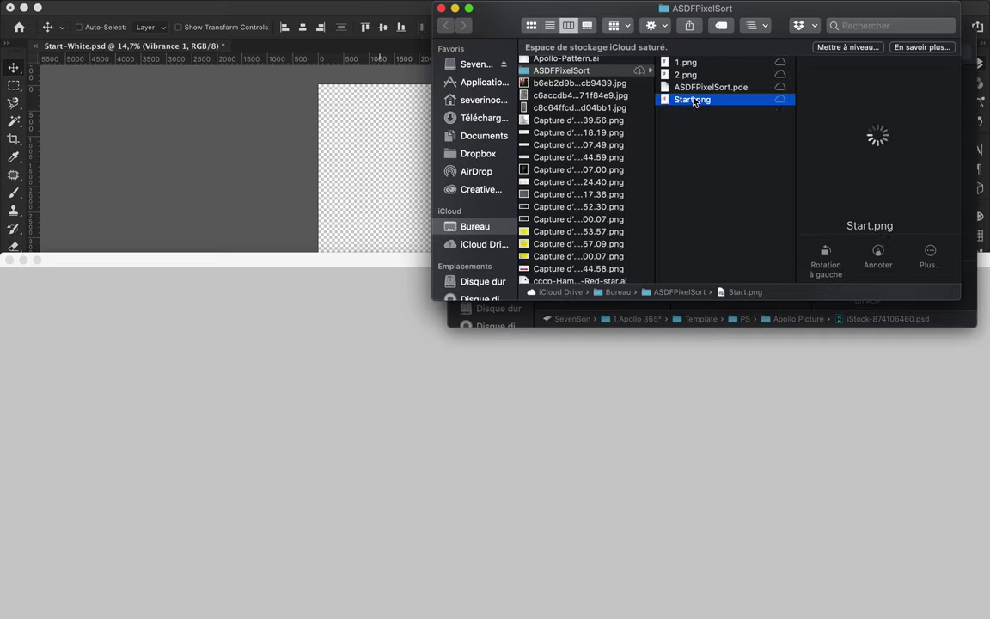
# Dismiss the alert, close the sketch output window, and rerun the sketch.
pyautogui.click(257, 265)
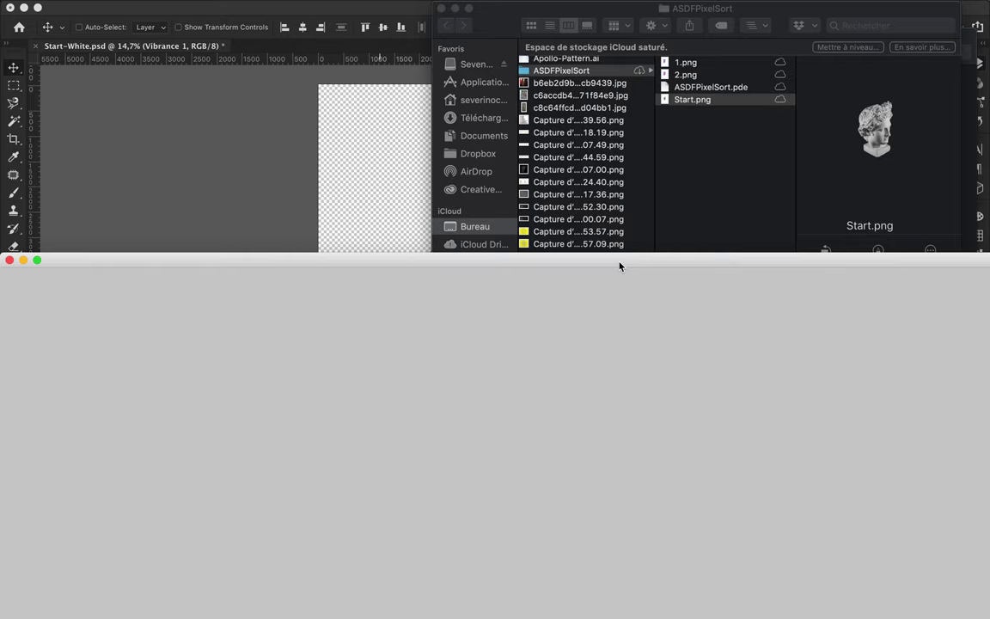
pyautogui.click(651, 344)
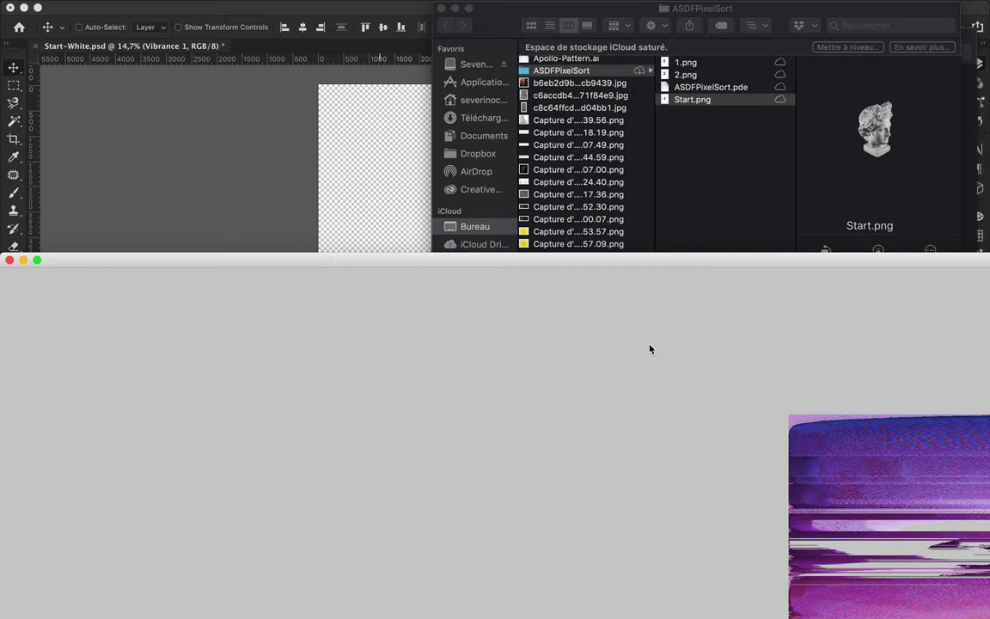
pyautogui.click(214, 258)
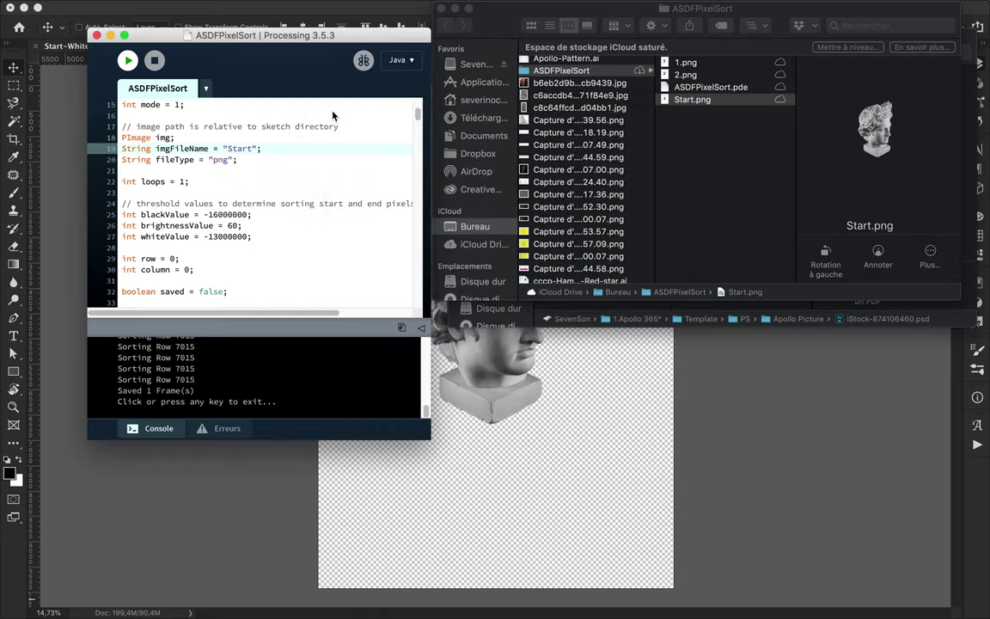
pyautogui.click(128, 60)
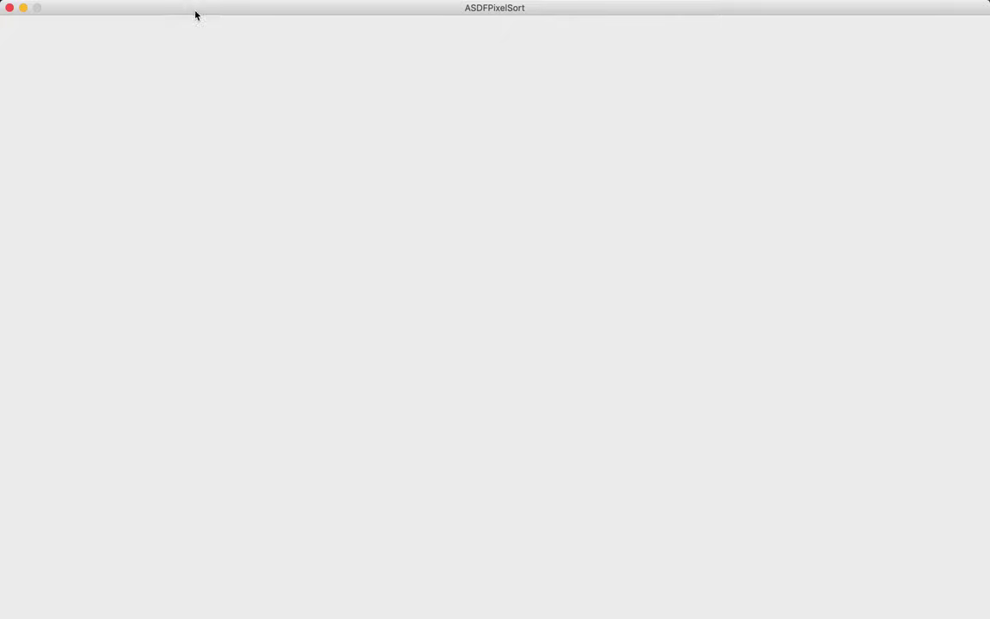
# Move the sketch window aside and preview the new Start_1.png output in Finder.
pyautogui.moveTo(196, 14); pyautogui.dragTo(207, 327)
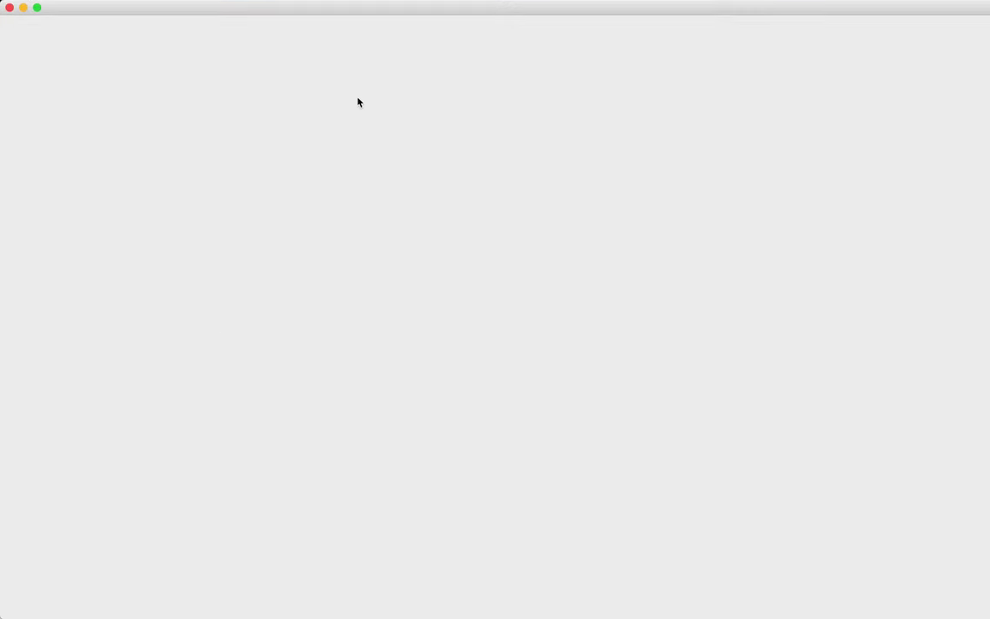
pyautogui.moveTo(369, 7); pyautogui.dragTo(423, 259)
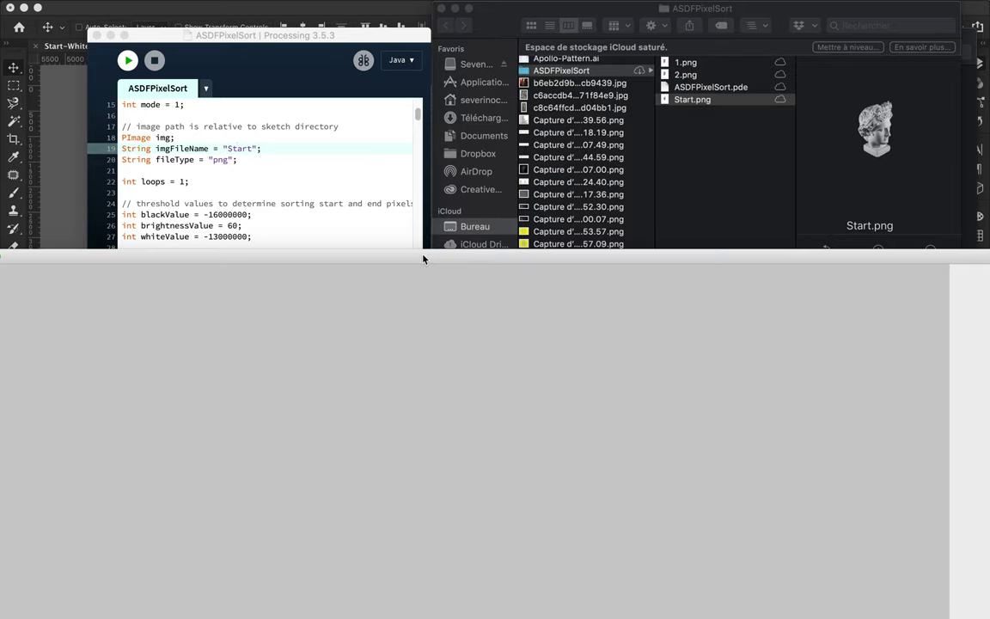
pyautogui.click(693, 110)
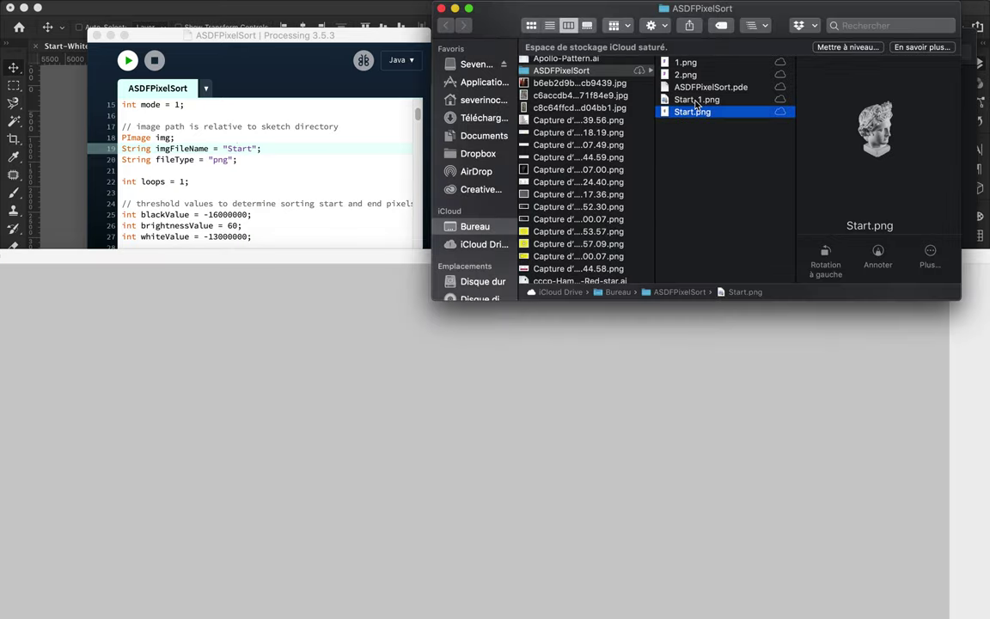
pyautogui.click(696, 100)
pyautogui.press('space')
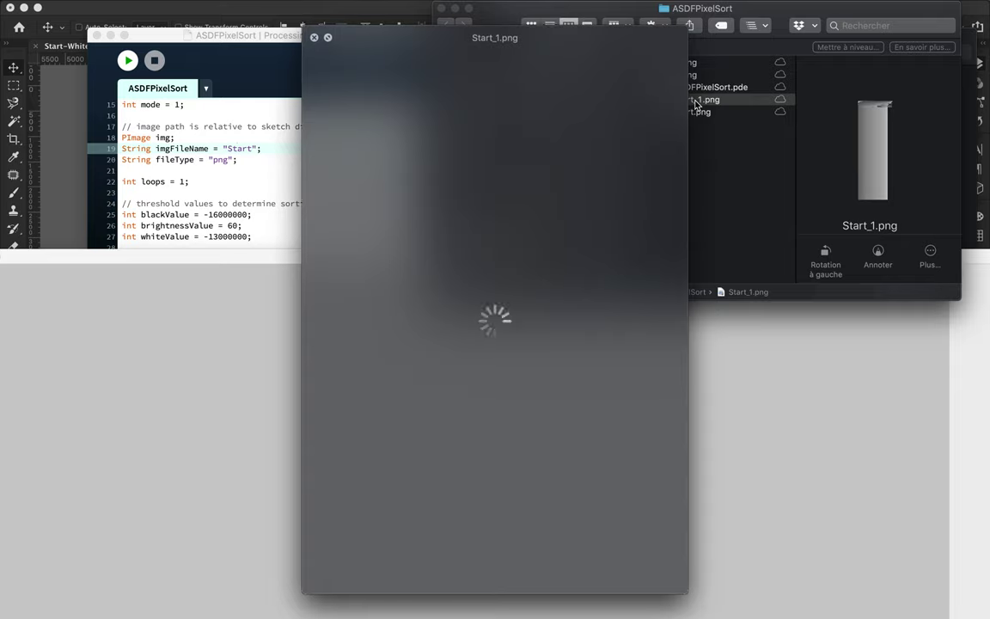
pyautogui.press('space')
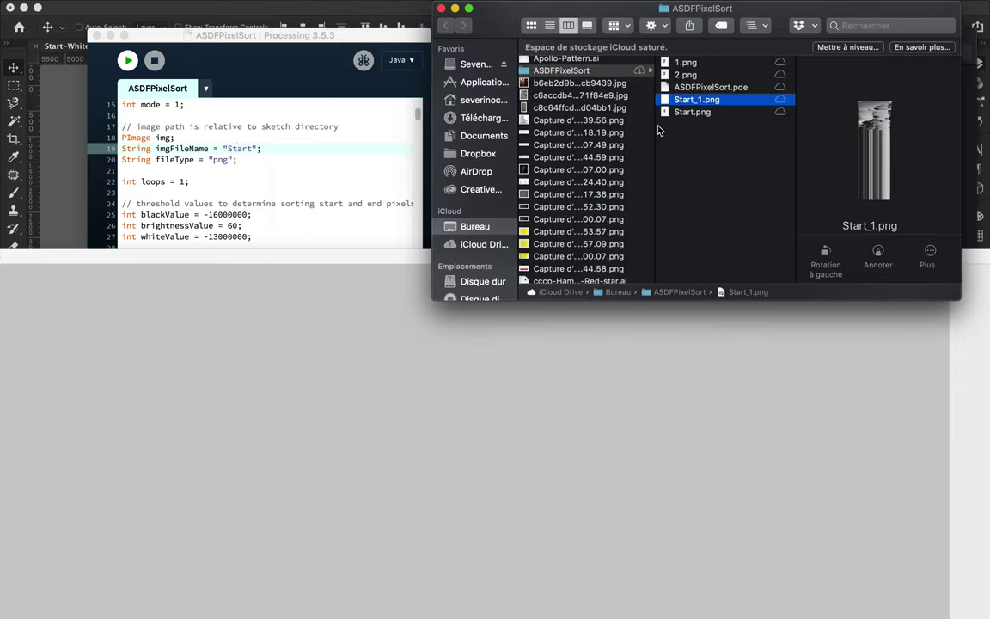
pyautogui.press('space')
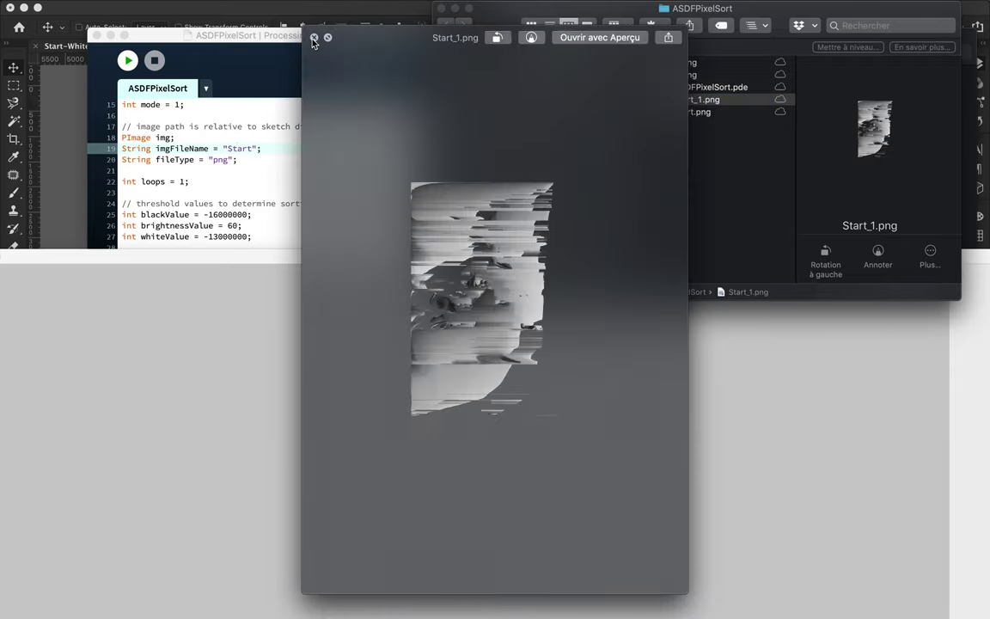
pyautogui.click(282, 34)
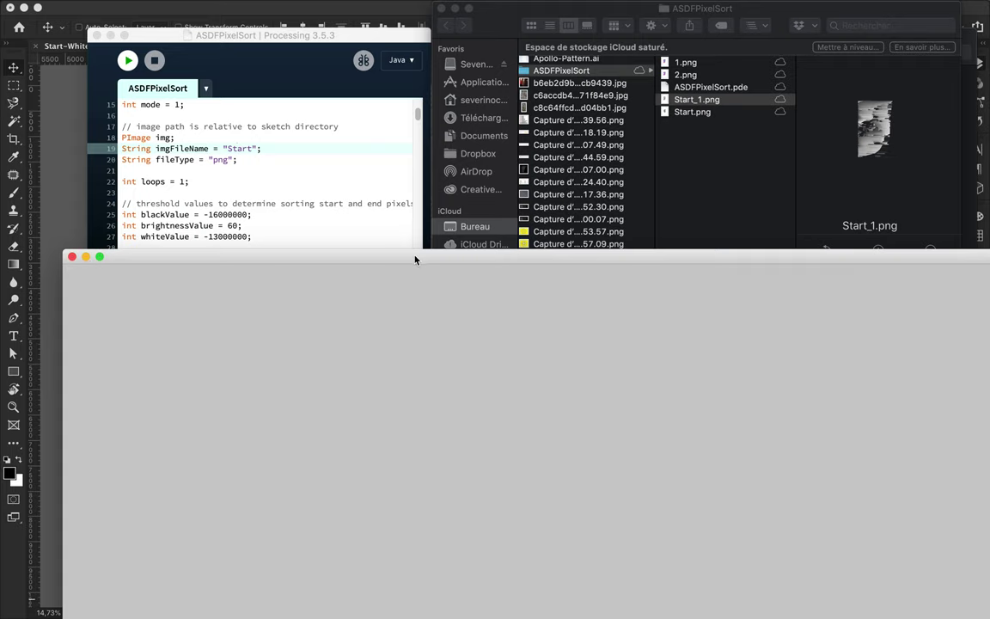
pyautogui.click(693, 112)
# Set loops to 2 in the sketch, run it, and check the output folder.
pyautogui.click(314, 203)
pyautogui.scroll(2, 200, 191)
pyautogui.doubleClick(183, 247)
pyautogui.write('2')
pyautogui.click(127, 60)
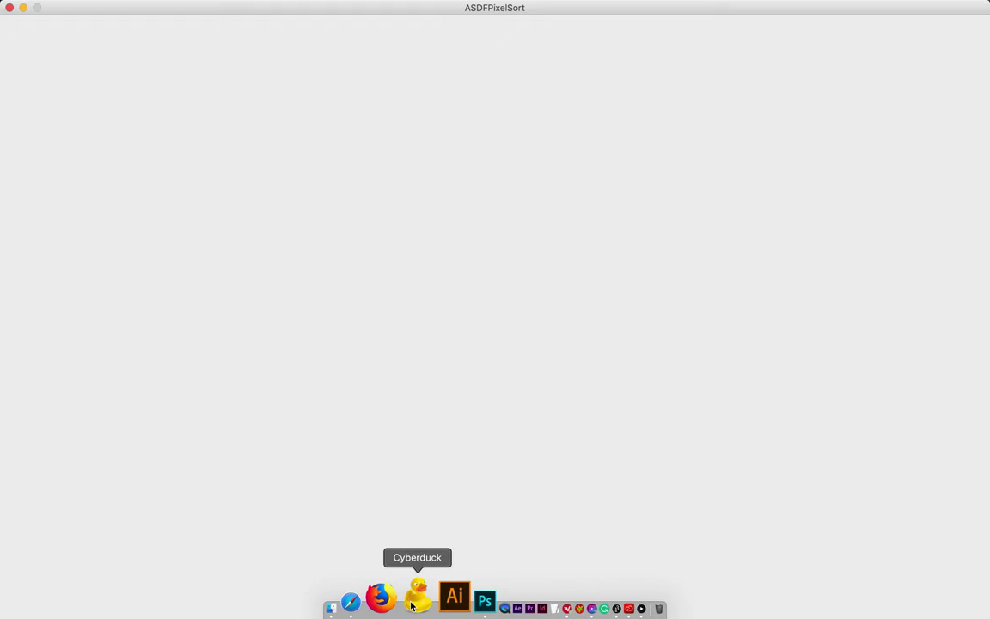
pyautogui.click(332, 603)
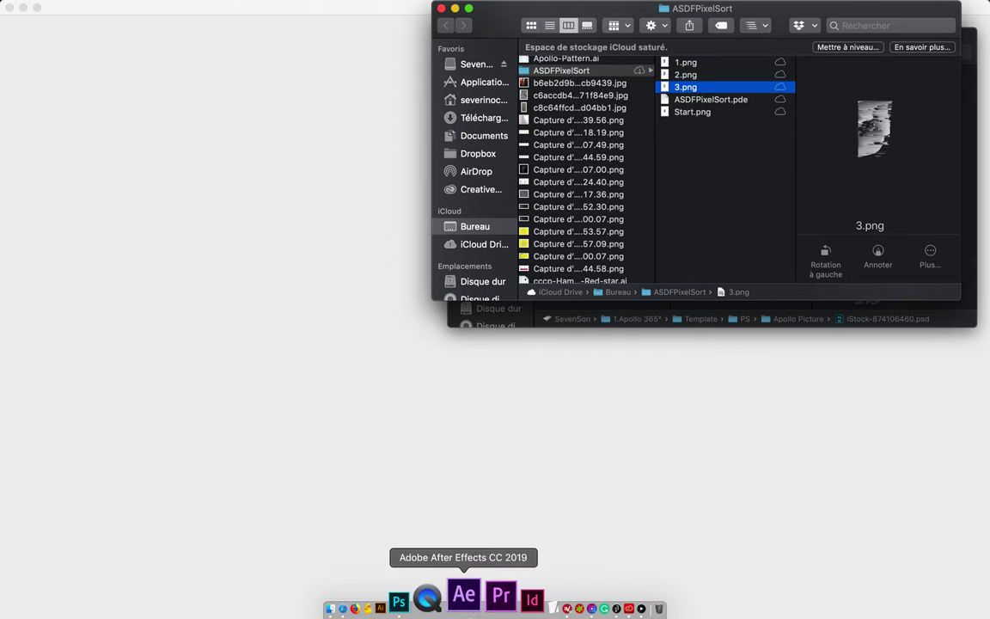
pyautogui.moveTo(342, 7)
pyautogui.mouseDown()
pyautogui.moveTo(389, 305)
pyautogui.moveTo(374, 291)
pyautogui.mouseUp()
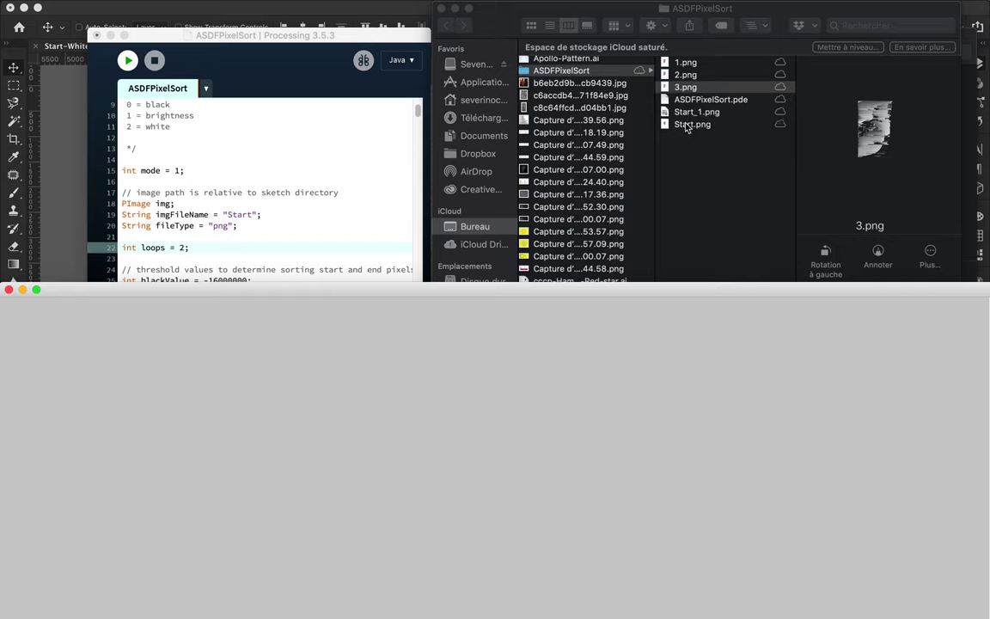
# Rename the two-loop output Start_1.png to 4.png.
pyautogui.click(698, 113)
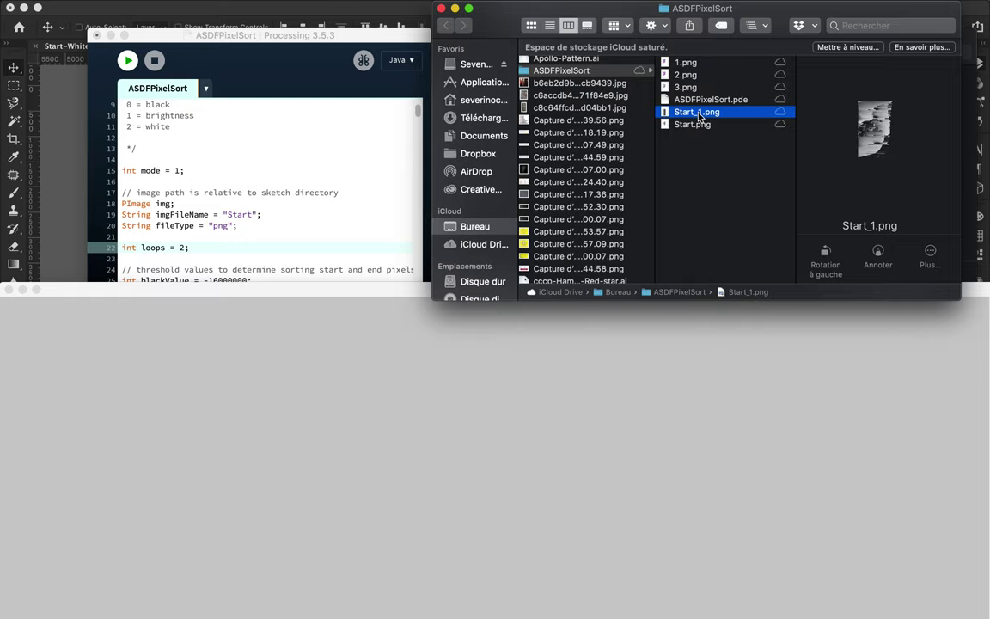
pyautogui.press('Return')
pyautogui.write('4')
pyautogui.press('Return')
# Set loops to 5 and mode to 2, run the sketch, and check for Start_2.png.
pyautogui.click(692, 125)
pyautogui.click(185, 250)
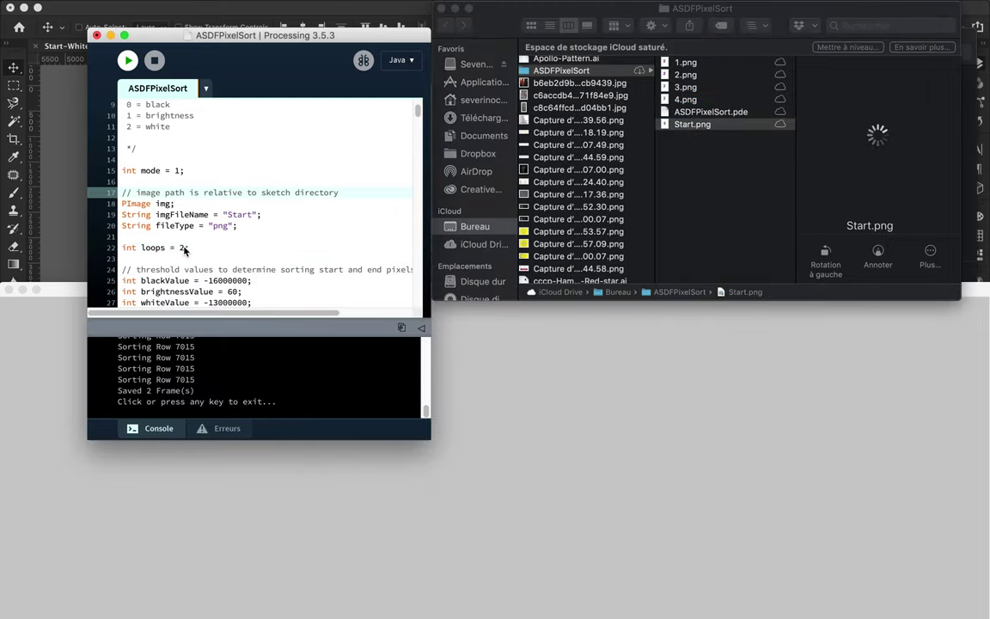
pyautogui.press('BackSpace')
pyautogui.write('5')
pyautogui.click(180, 170)
pyautogui.press('BackSpace')
pyautogui.write('2')
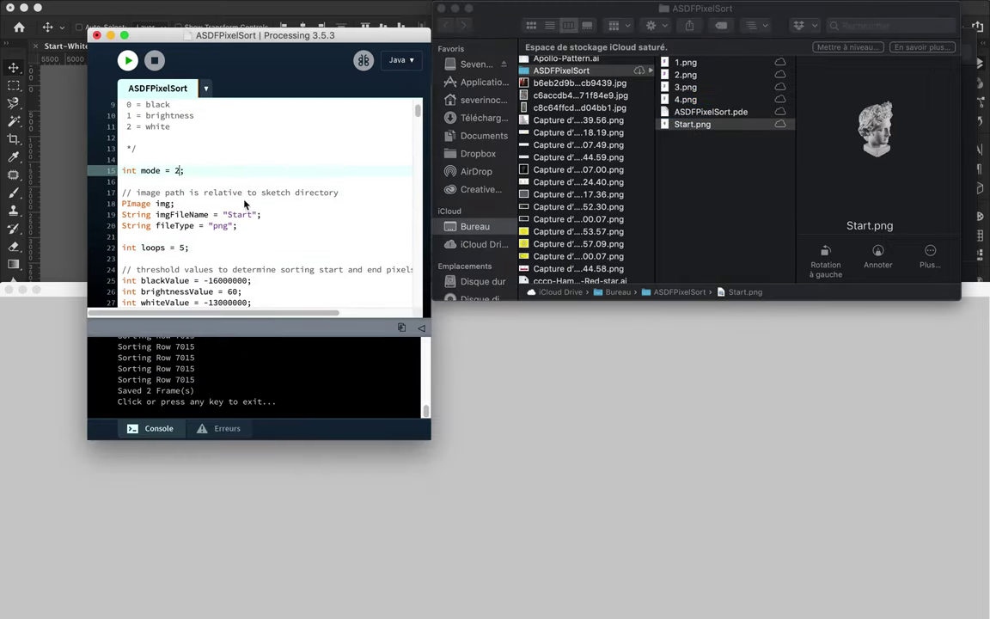
pyautogui.click(128, 61)
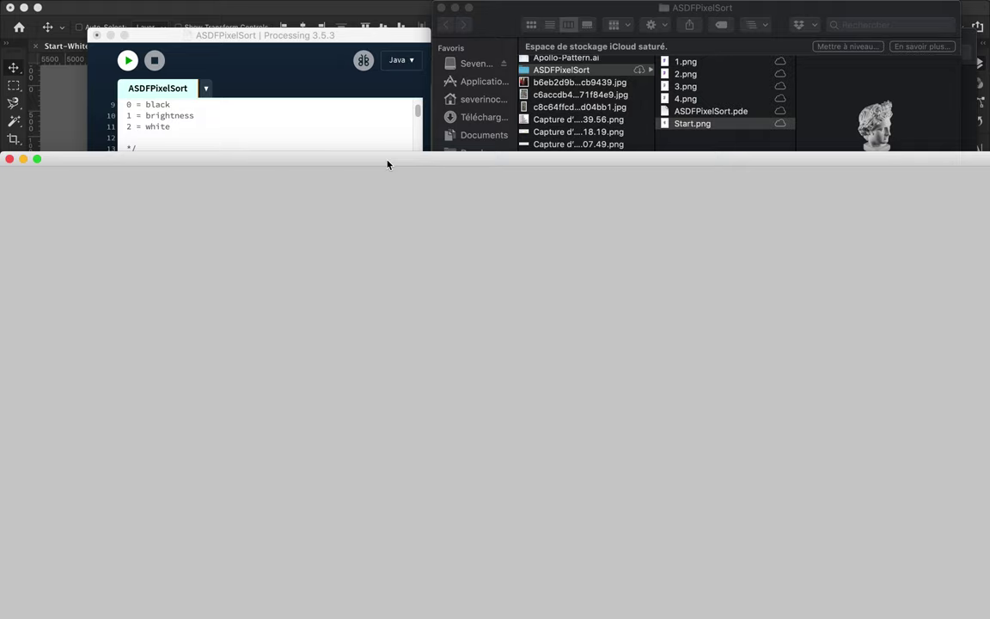
pyautogui.click(703, 124)
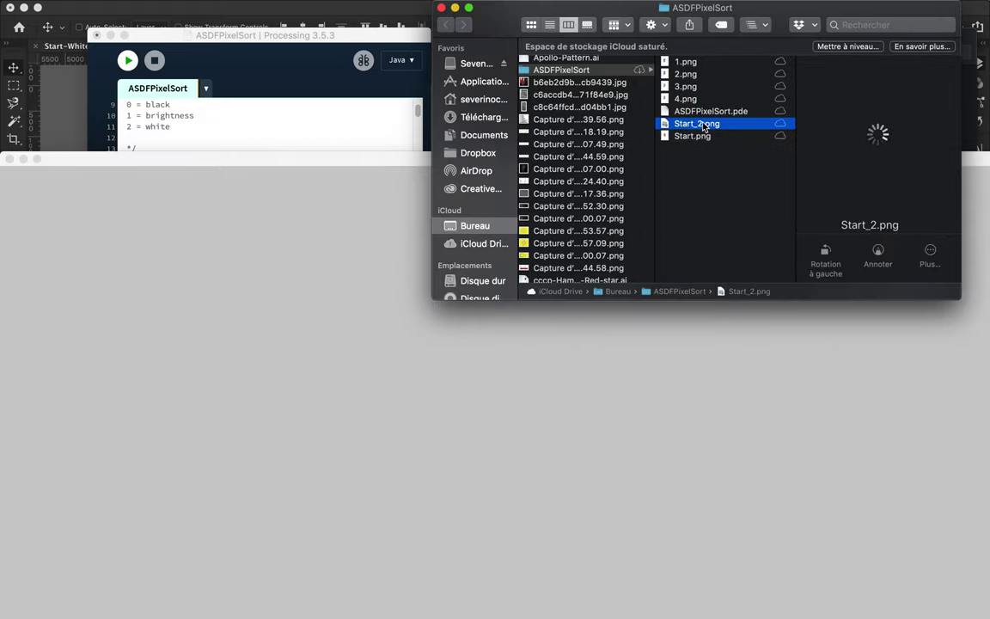
# Preview the mode-2 render Start_2.png in Finder, then delete it.
pyautogui.press('space')
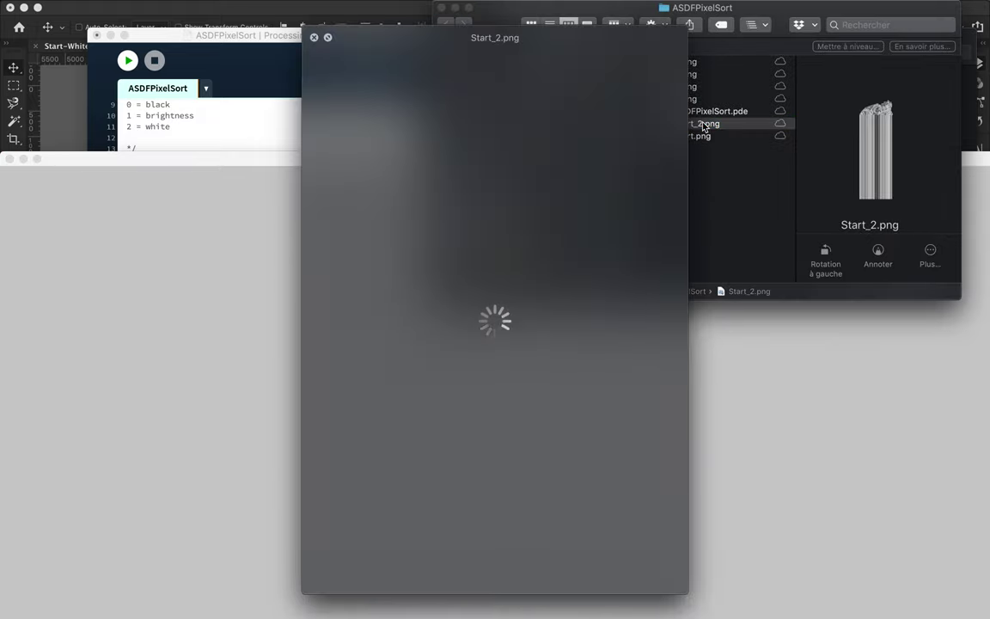
pyautogui.press('space')
pyautogui.click(702, 99)
pyautogui.click(703, 125)
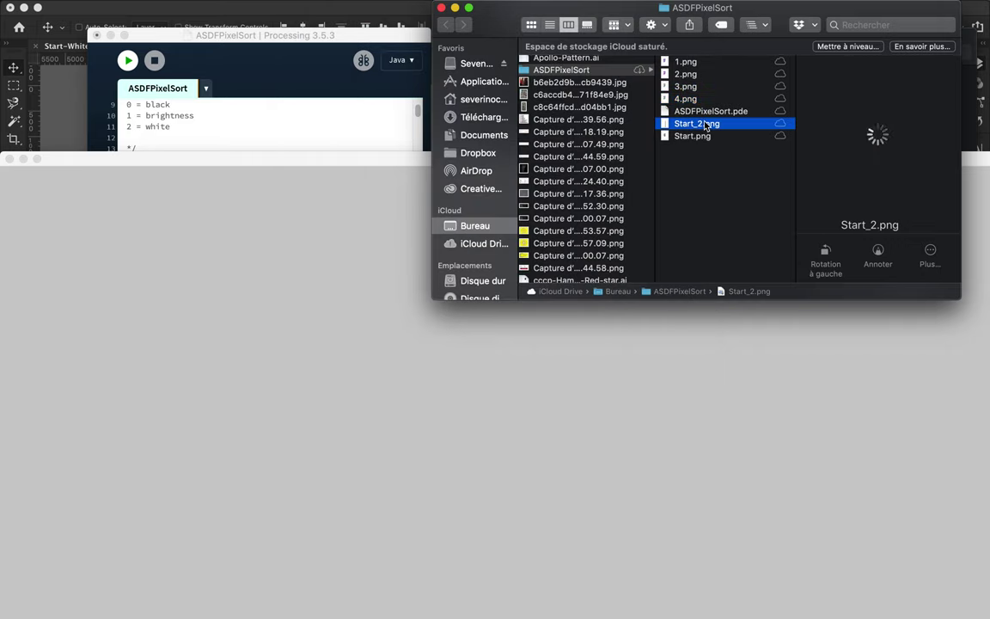
pyautogui.press('super+BackSpace')
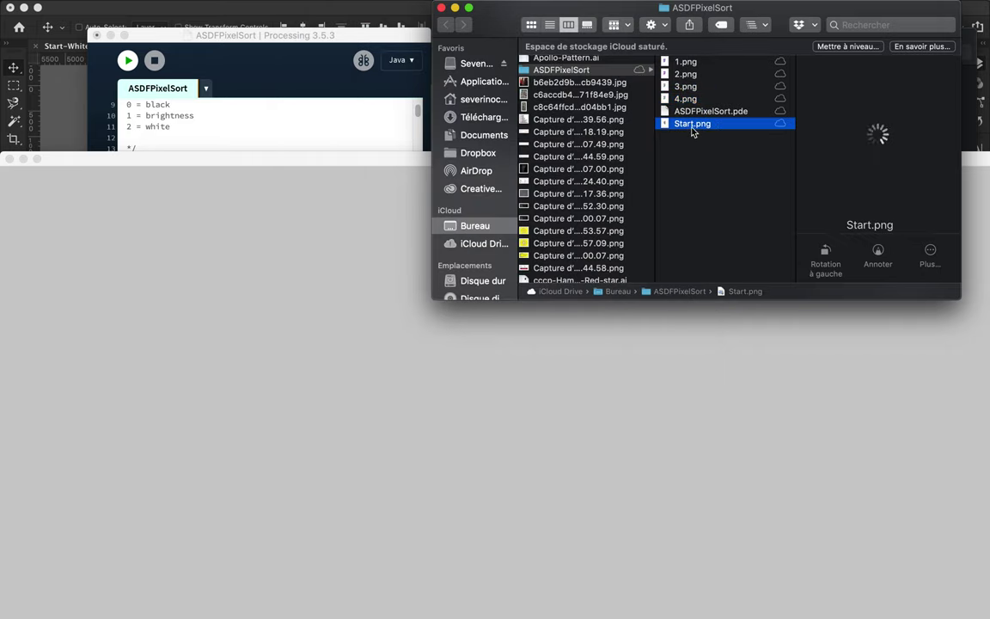
# In the sketch, set mode to 1 and brightnessValue to 40, shorten whiteValue, and run it.
pyautogui.click(211, 137)
pyautogui.doubleClick(177, 171)
pyautogui.write('1')
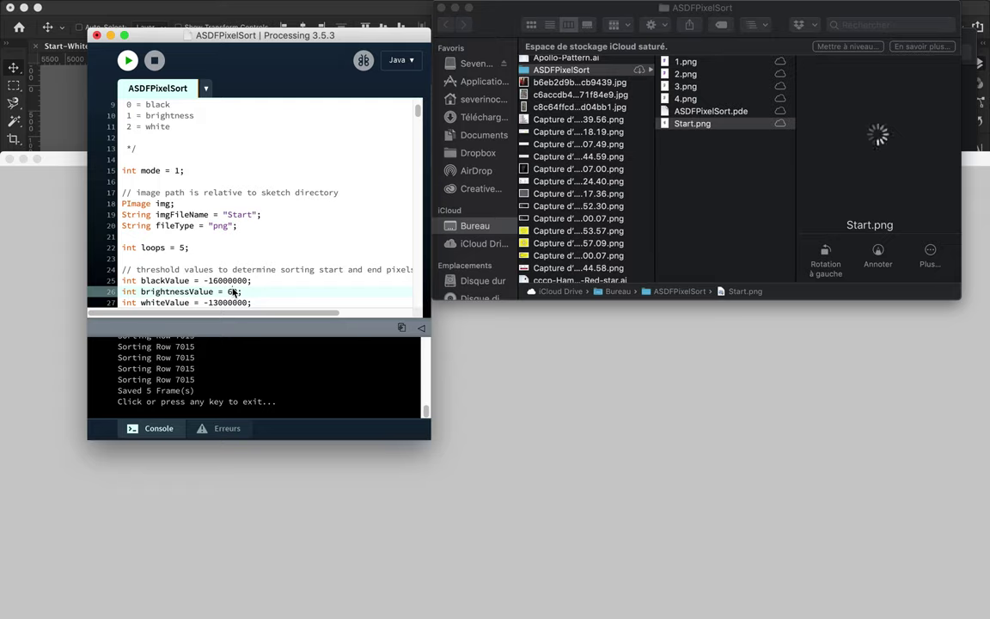
pyautogui.doubleClick(234, 292)
pyautogui.write('40')
pyautogui.scroll(-3, 222, 240)
pyautogui.scroll(3, 217, 241)
pyautogui.click(249, 292)
pyautogui.press('BackSpace')
pyautogui.click(127, 60)
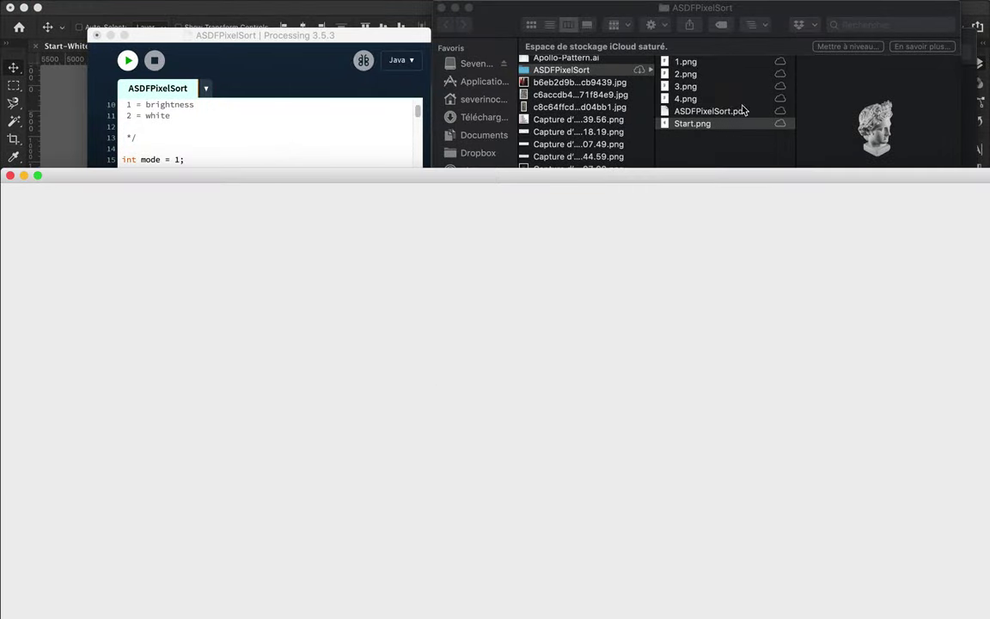
# Browse the output images and preview the newly sorted Start_1.png at full size.
pyautogui.click(734, 102)
pyautogui.press('Up')
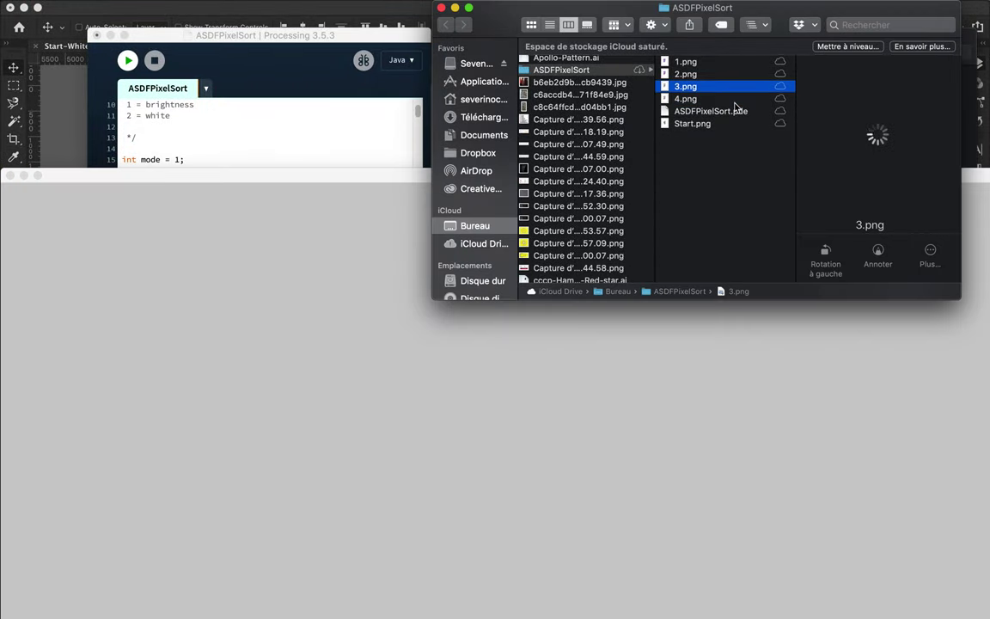
pyautogui.press('Up')
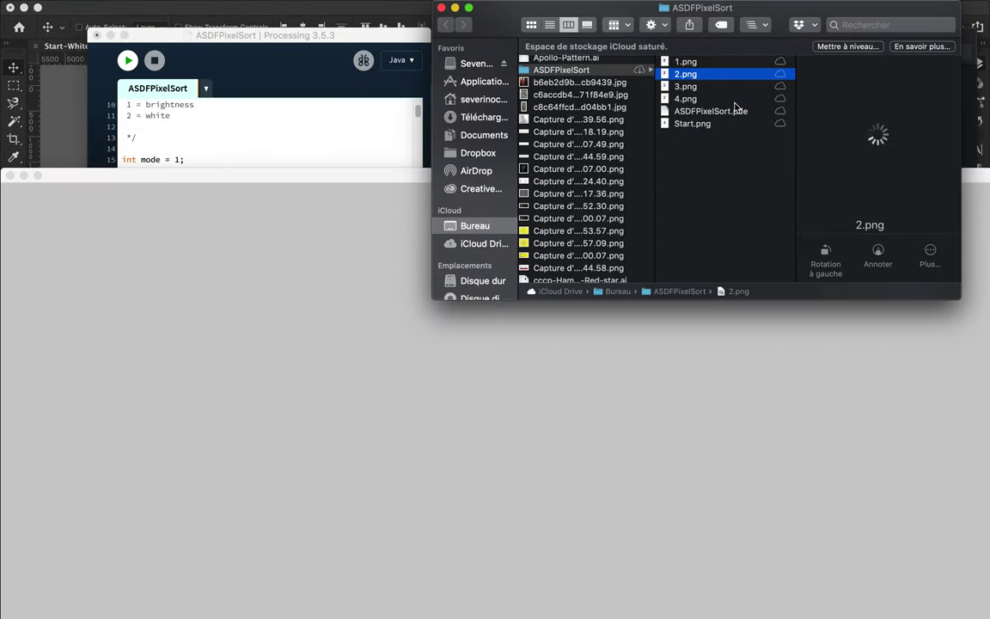
pyautogui.press('Down')
pyautogui.press('Down')
pyautogui.press('Down')
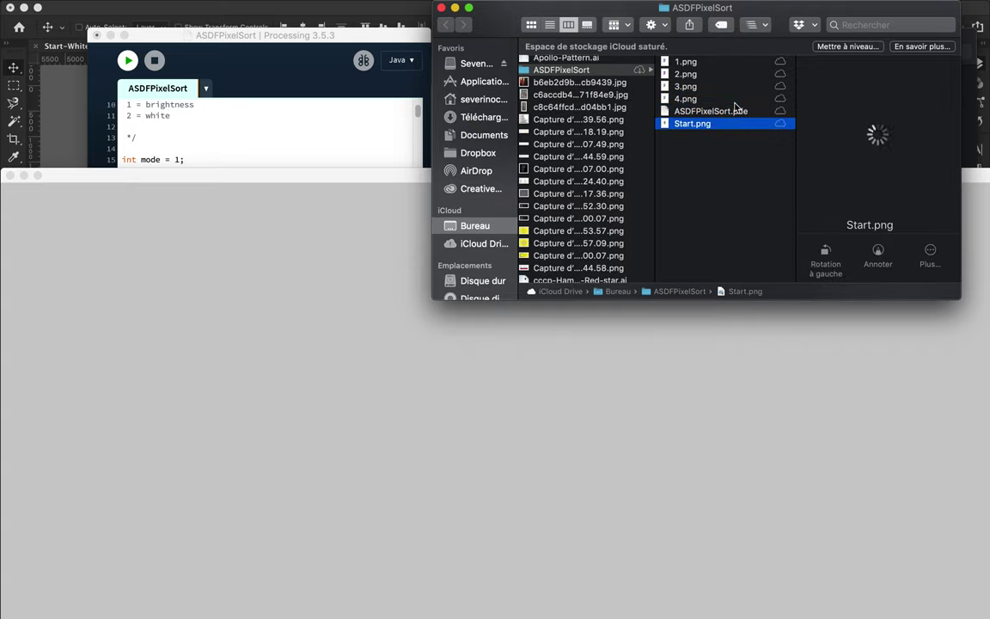
pyautogui.click(697, 124)
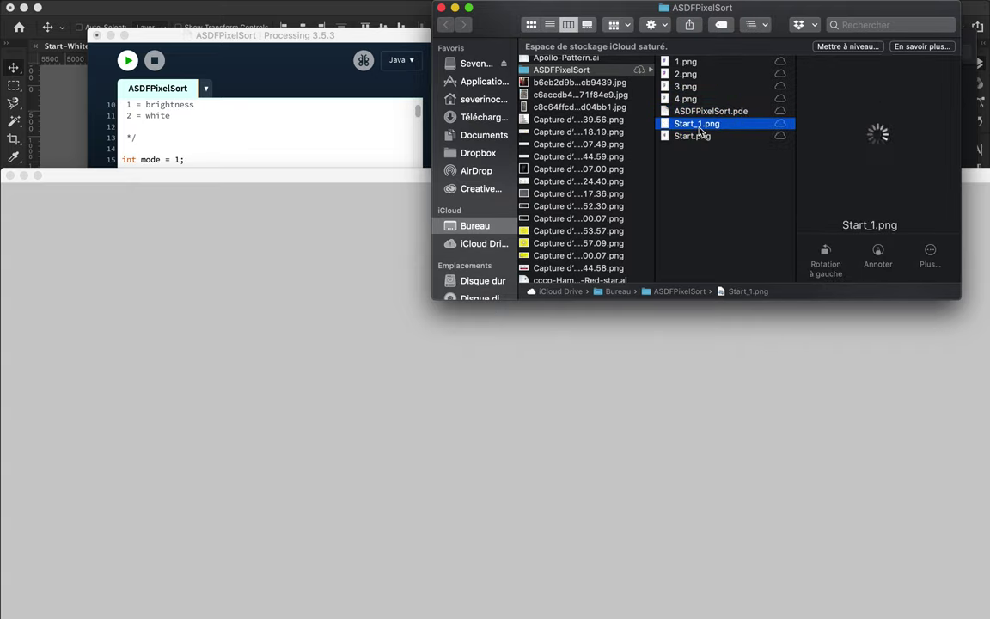
pyautogui.press('space')
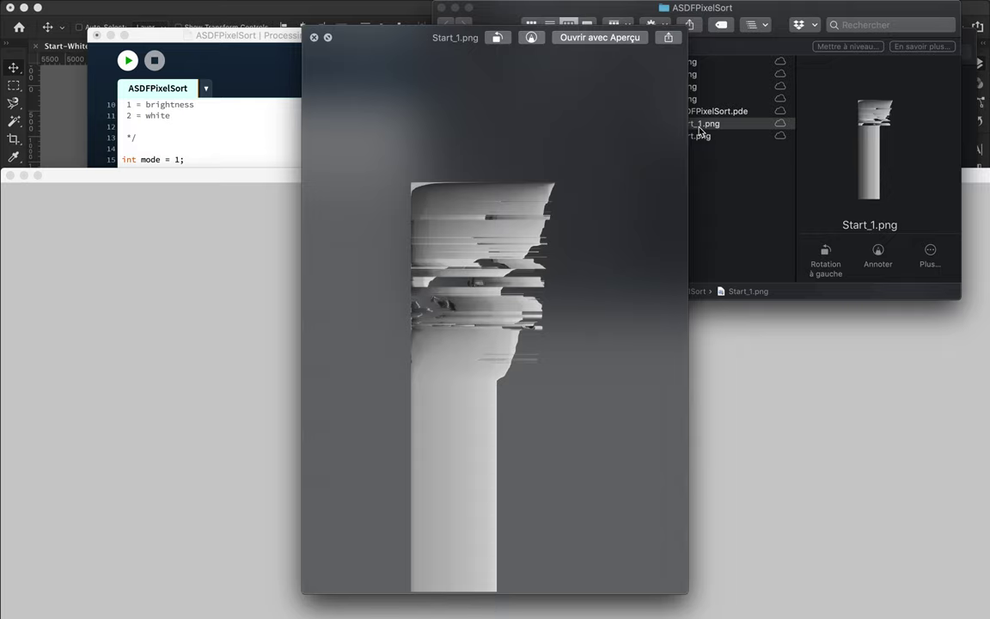
pyautogui.press('space')
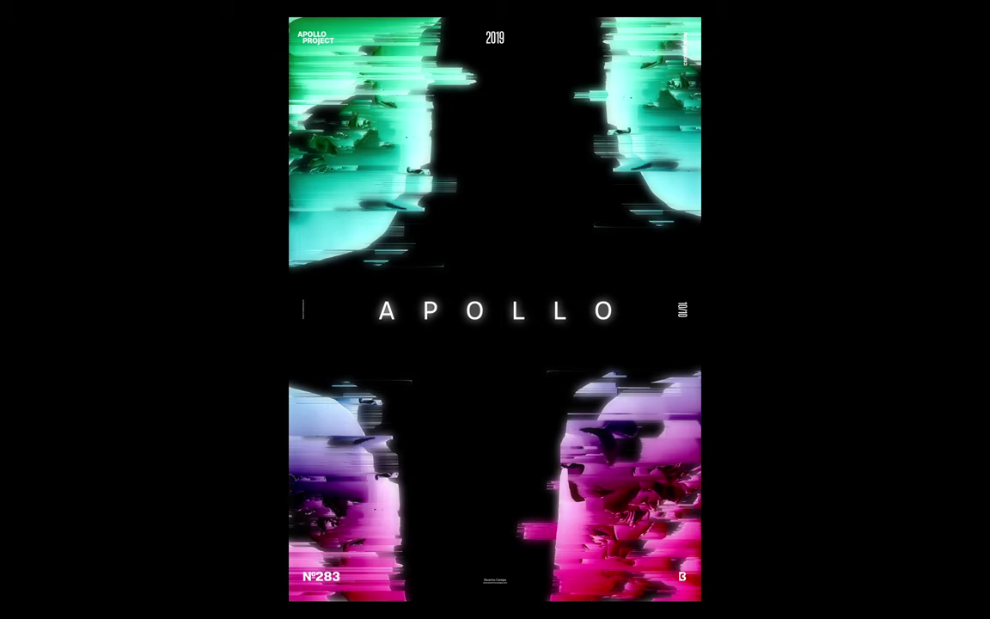